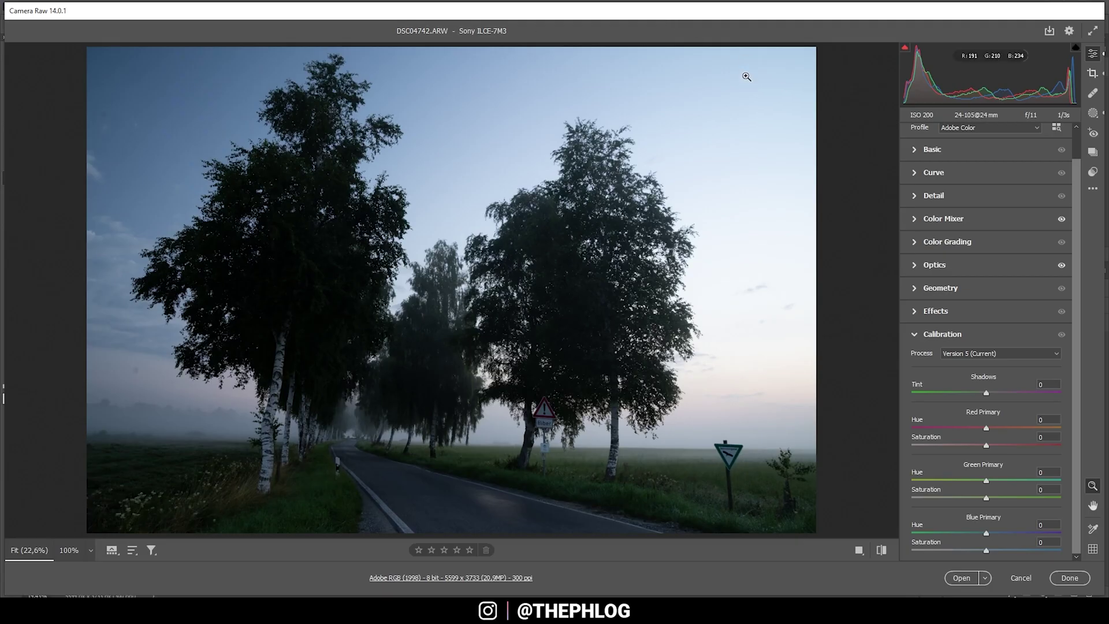
# Step: Switch the camera profile from Adobe Color to Adobe Landscape
pyautogui.moveTo(1076, 182); pyautogui.dragTo(1078, 112)
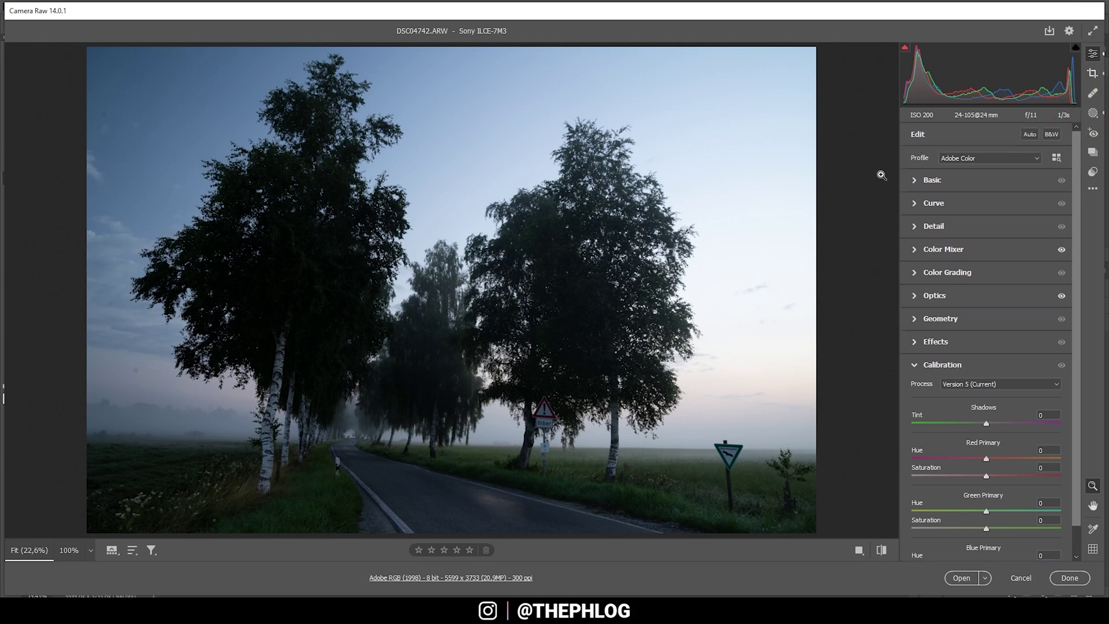
pyautogui.click(964, 159)
pyautogui.click(957, 180)
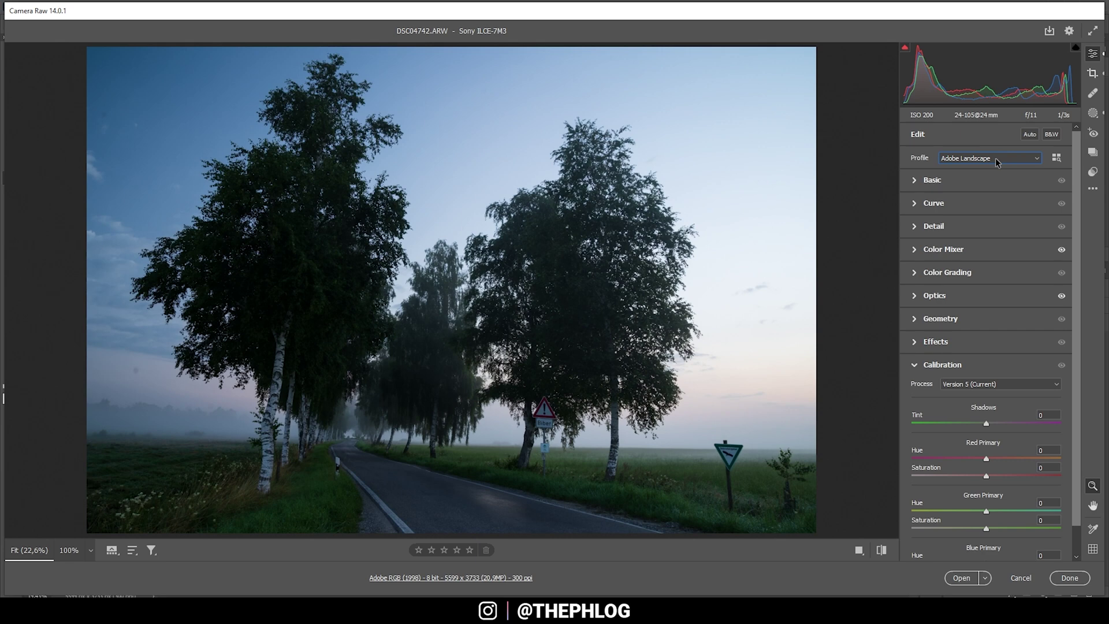
# Step: Set white balance to the Cloudy preset, giving Temperature 6500 and Tint +10
pyautogui.click(917, 179)
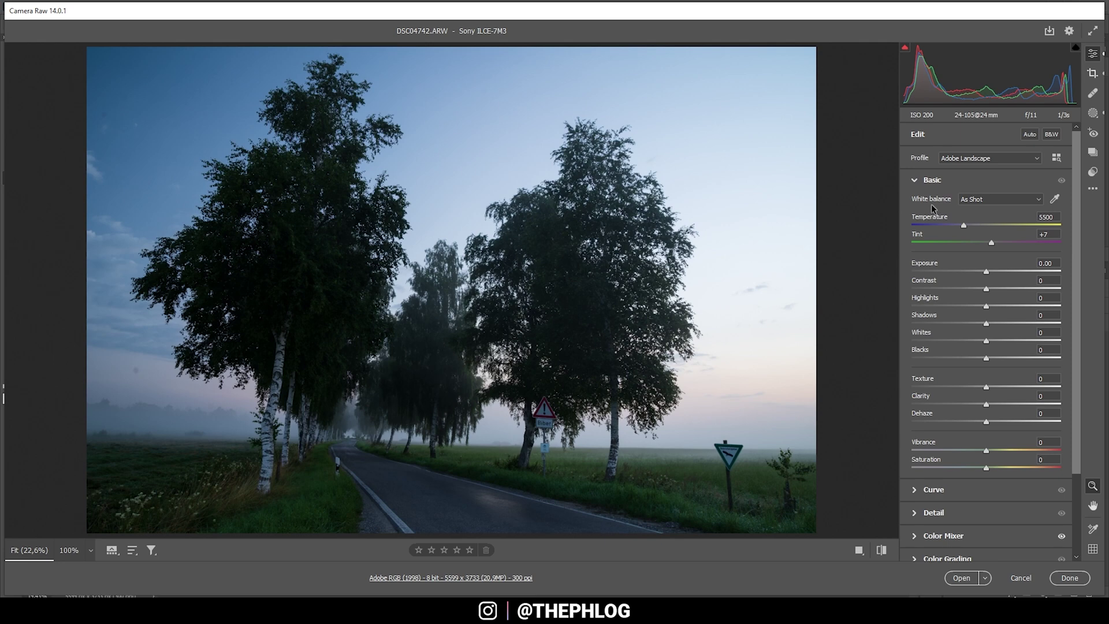
pyautogui.click(985, 201)
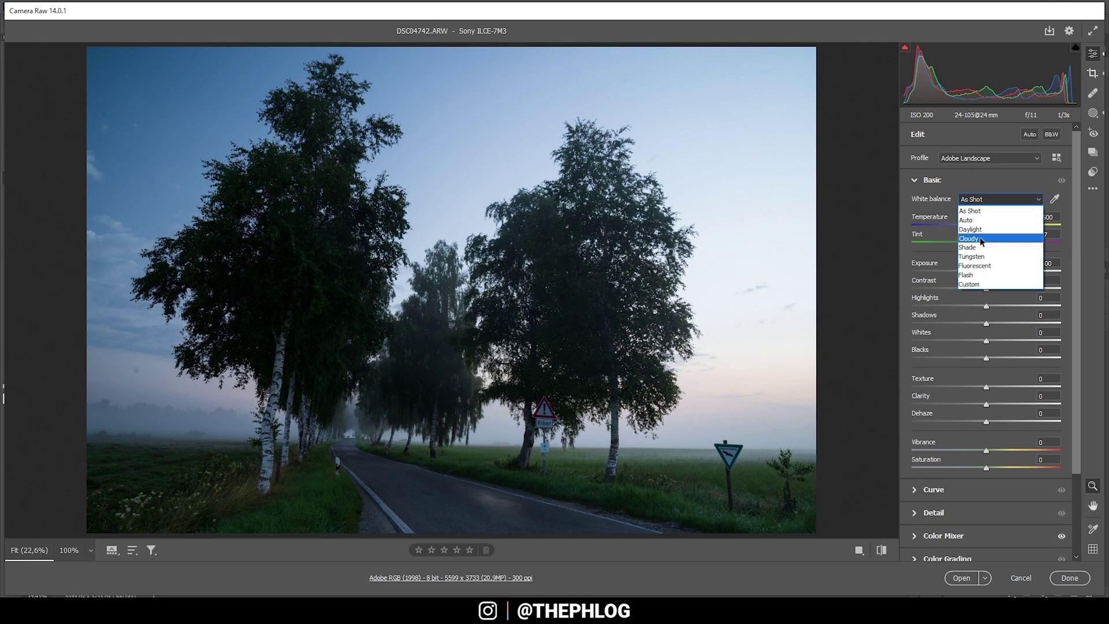
pyautogui.click(980, 237)
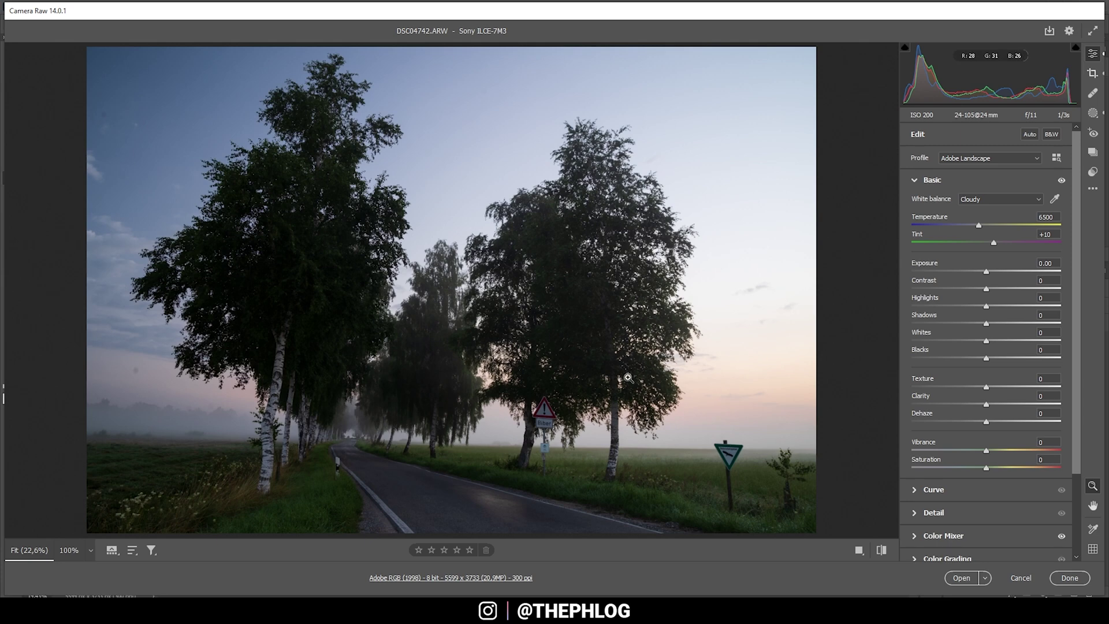
# Step: Set Highlights to -100, Whites to +45 and Blacks to +73
pyautogui.moveTo(986, 308); pyautogui.dragTo(904, 309)
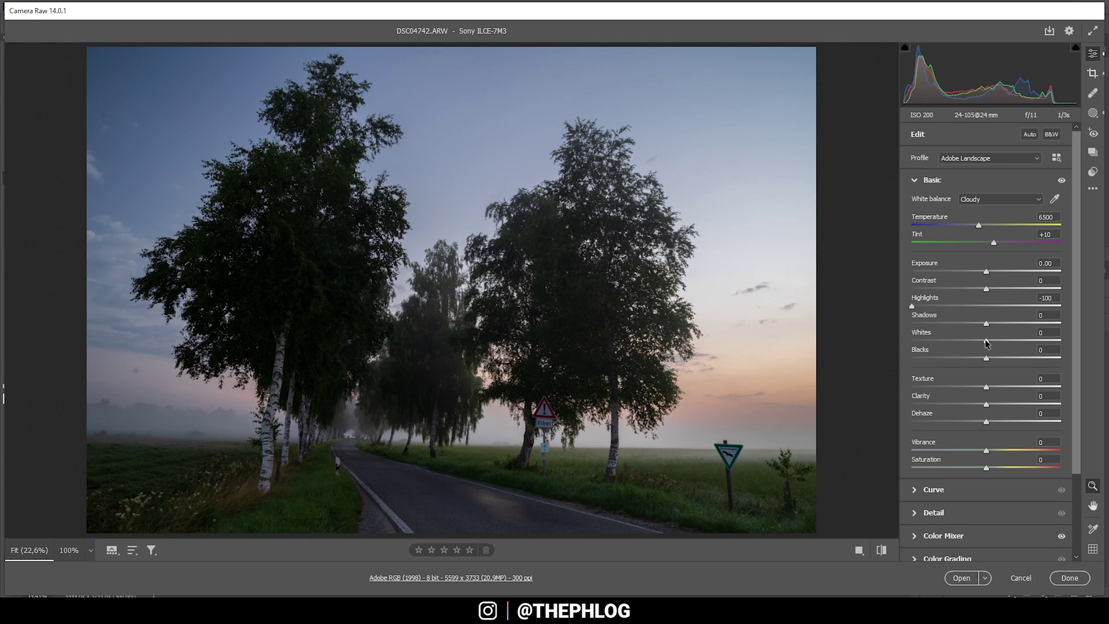
pyautogui.moveTo(985, 339); pyautogui.dragTo(1020, 342)
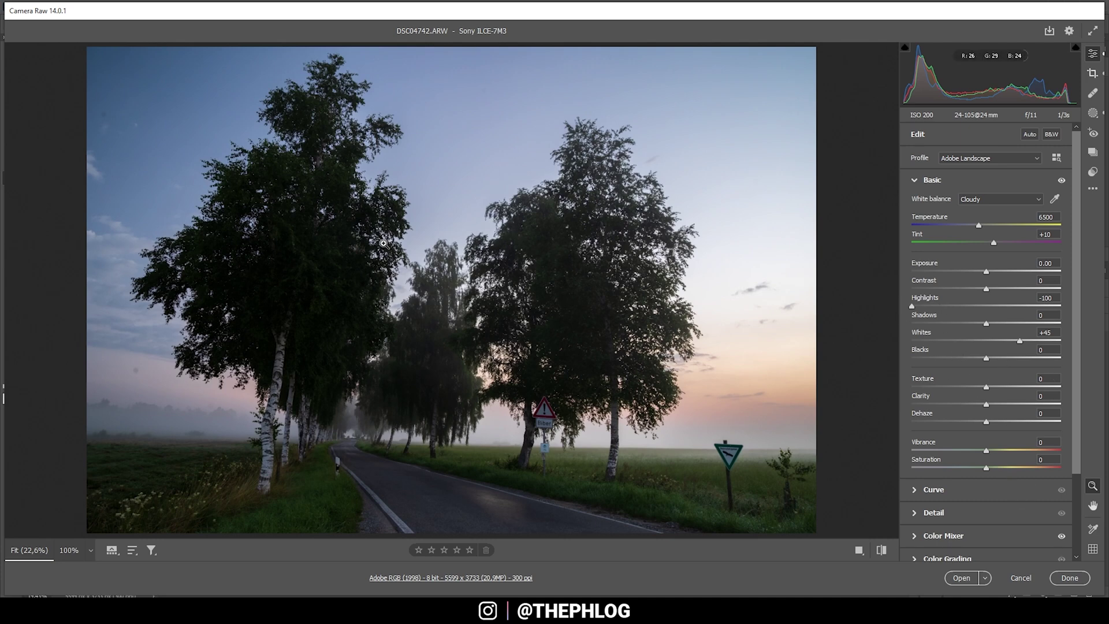
pyautogui.moveTo(986, 358); pyautogui.dragTo(1041, 368)
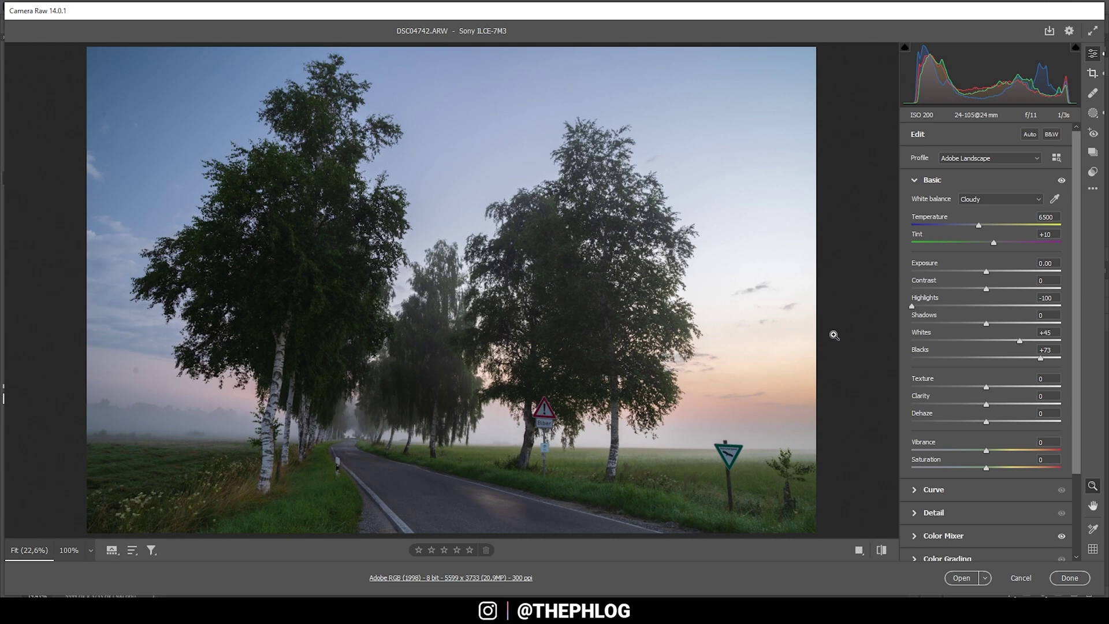
# Step: Lower Shadows to -18 and Exposure to -0.25
pyautogui.moveTo(984, 323); pyautogui.dragTo(979, 324)
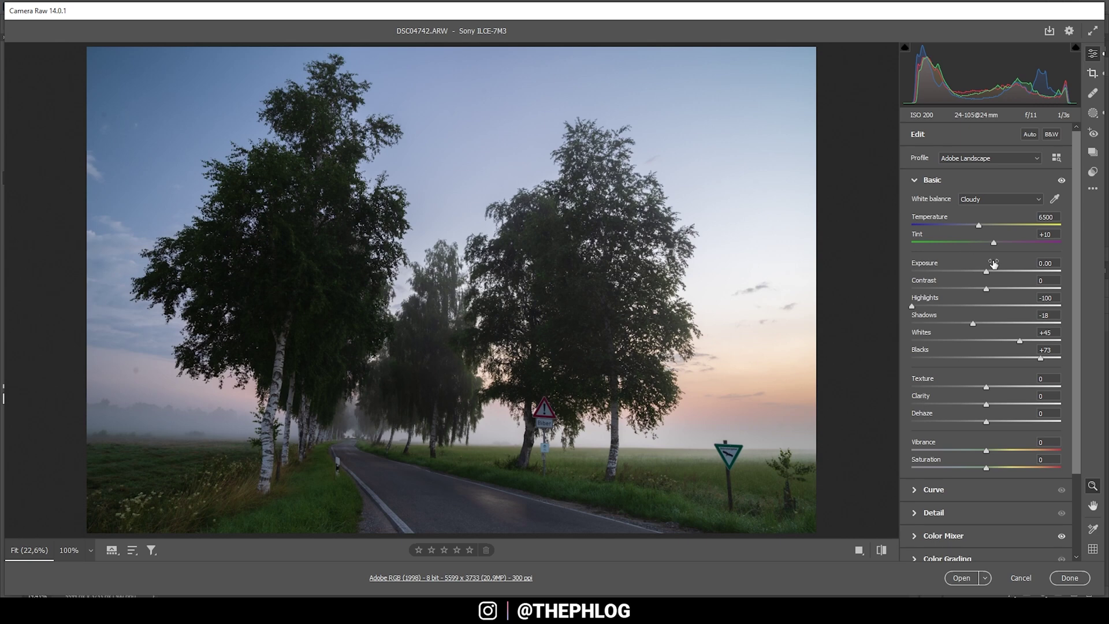
pyautogui.moveTo(985, 271); pyautogui.dragTo(982, 272)
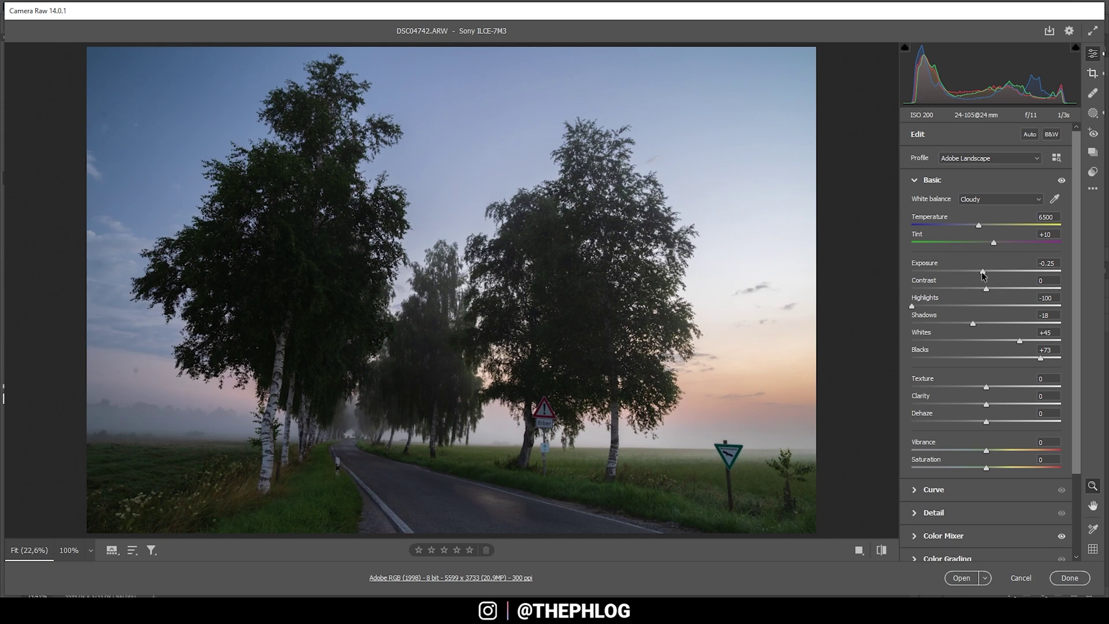
# Step: Toggle between the original and edited photo several times to compare
pyautogui.click(880, 551)
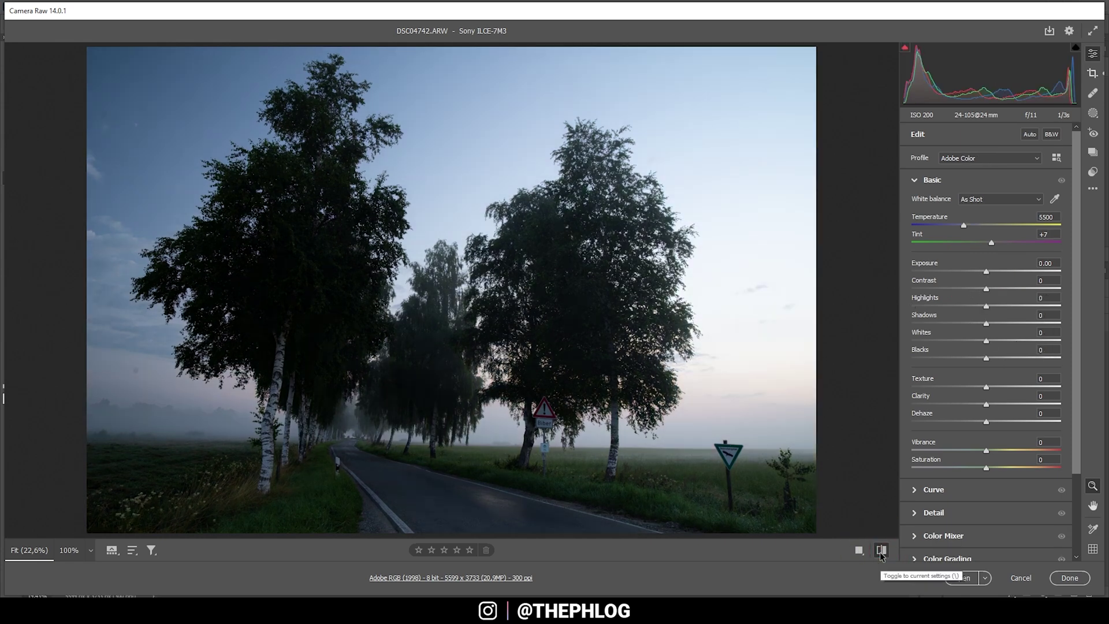
pyautogui.click(880, 552)
pyautogui.click(880, 552)
pyautogui.click(880, 552)
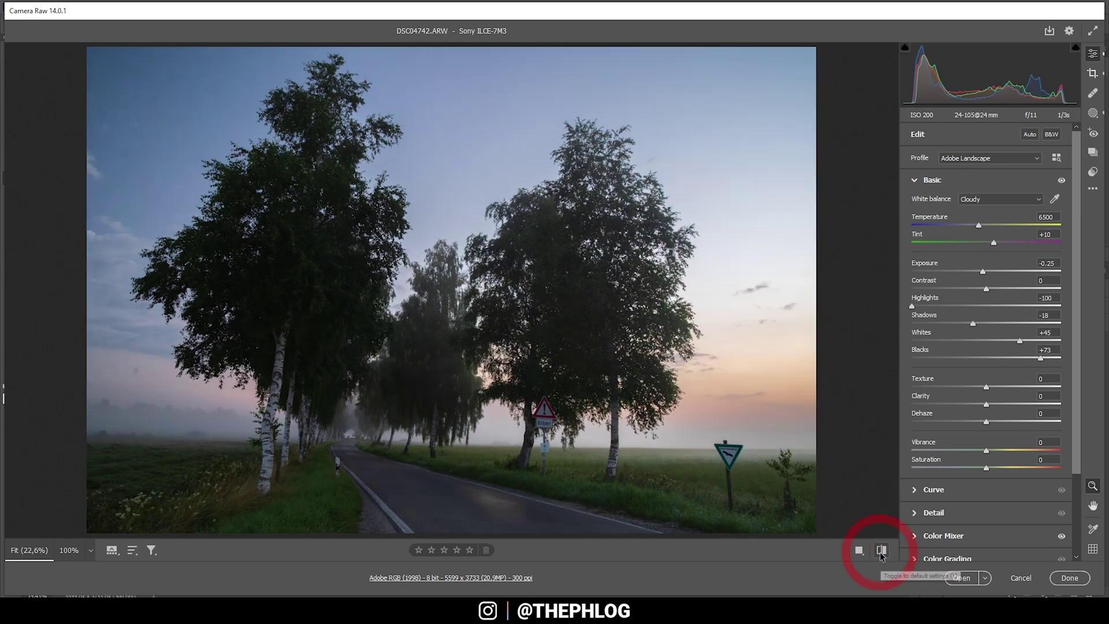
pyautogui.click(880, 552)
pyautogui.click(880, 552)
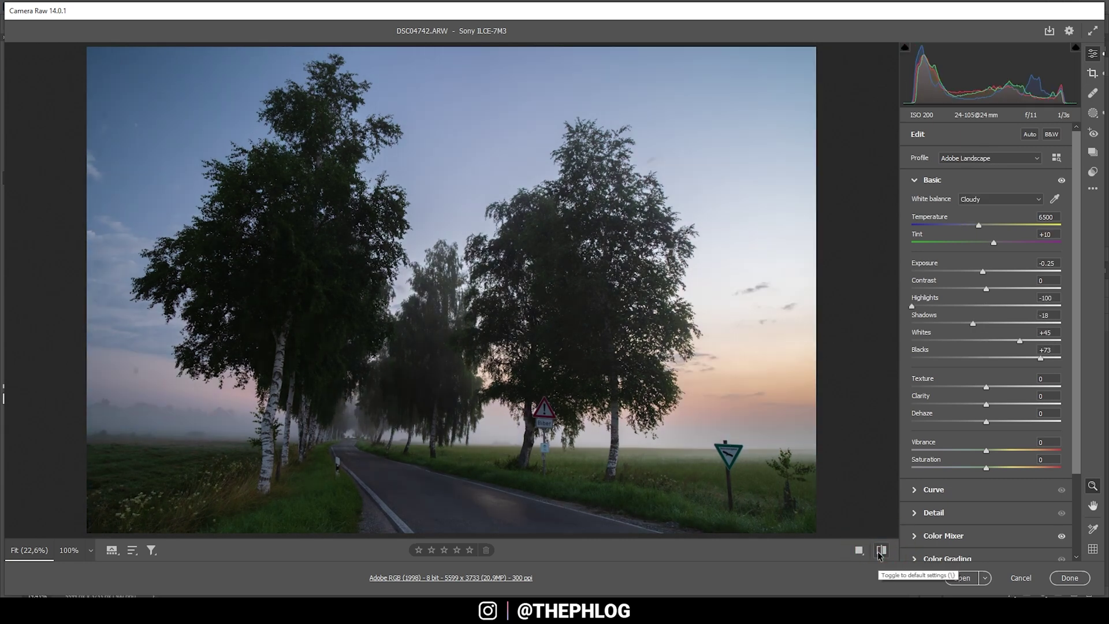
pyautogui.click(880, 552)
pyautogui.click(880, 551)
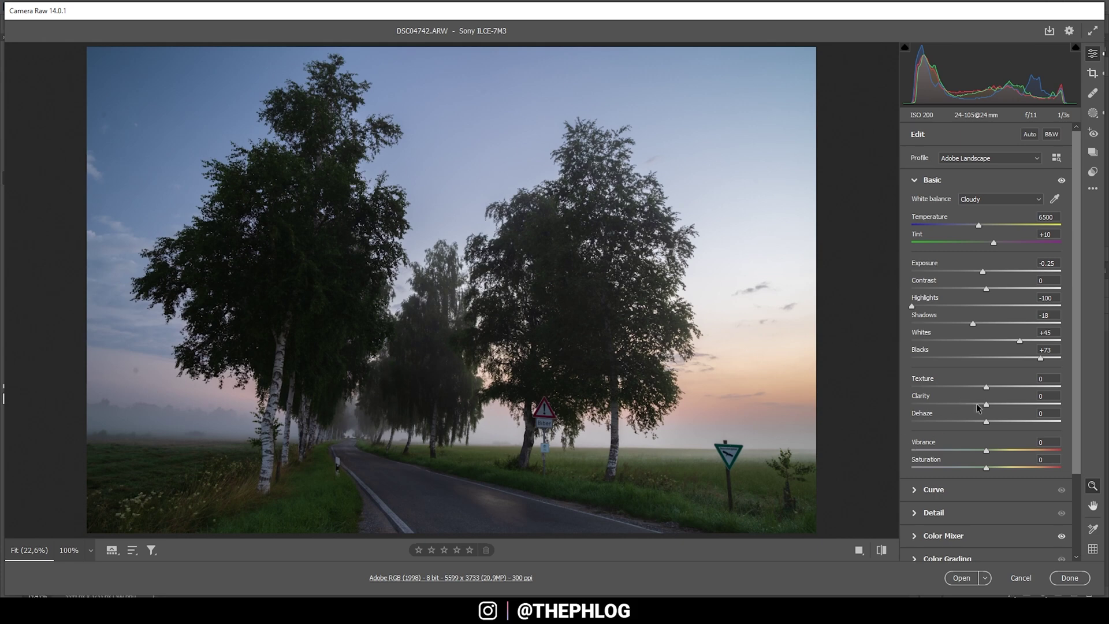
# Step: Set Clarity to -5, Dehaze to -21 and Vibrance to +17
pyautogui.moveTo(984, 402); pyautogui.dragTo(981, 402)
pyautogui.moveTo(986, 424); pyautogui.dragTo(972, 424)
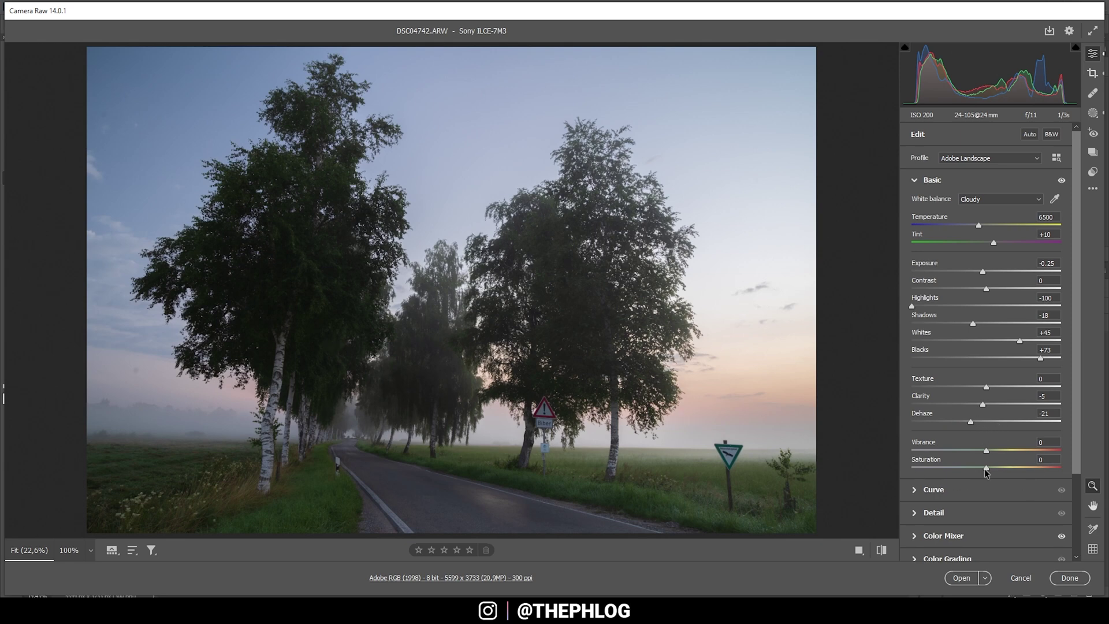
pyautogui.moveTo(987, 454); pyautogui.dragTo(993, 454)
# Step: Select sky Mask 1, check its Color Range and Linear Gradient parts, and set Exposure -0.70
pyautogui.click(1095, 116)
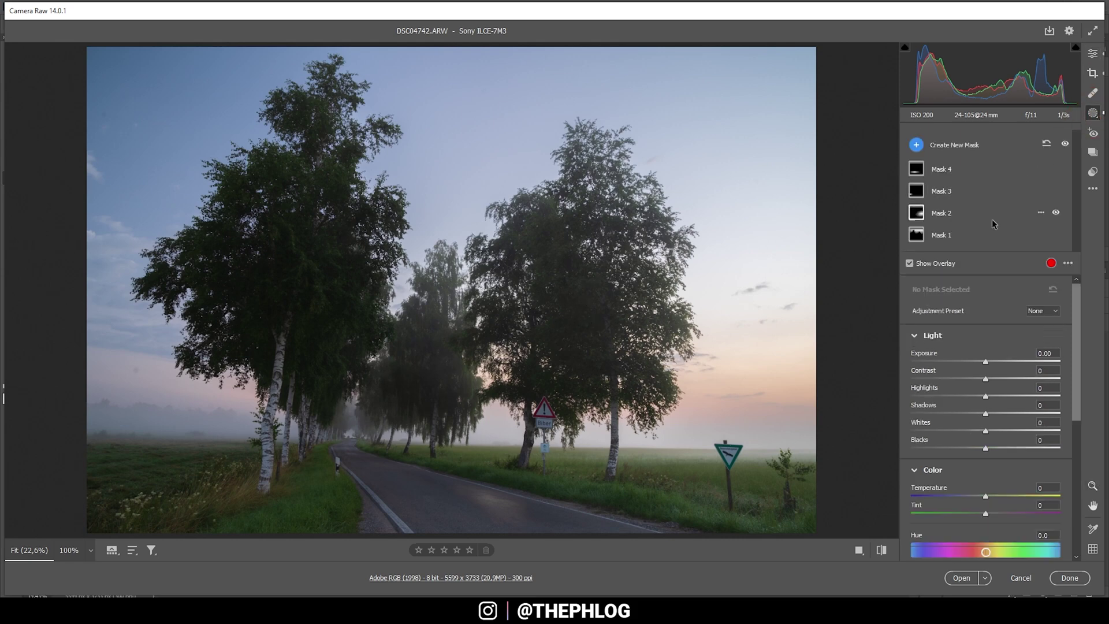
pyautogui.click(945, 237)
pyautogui.moveTo(962, 258)
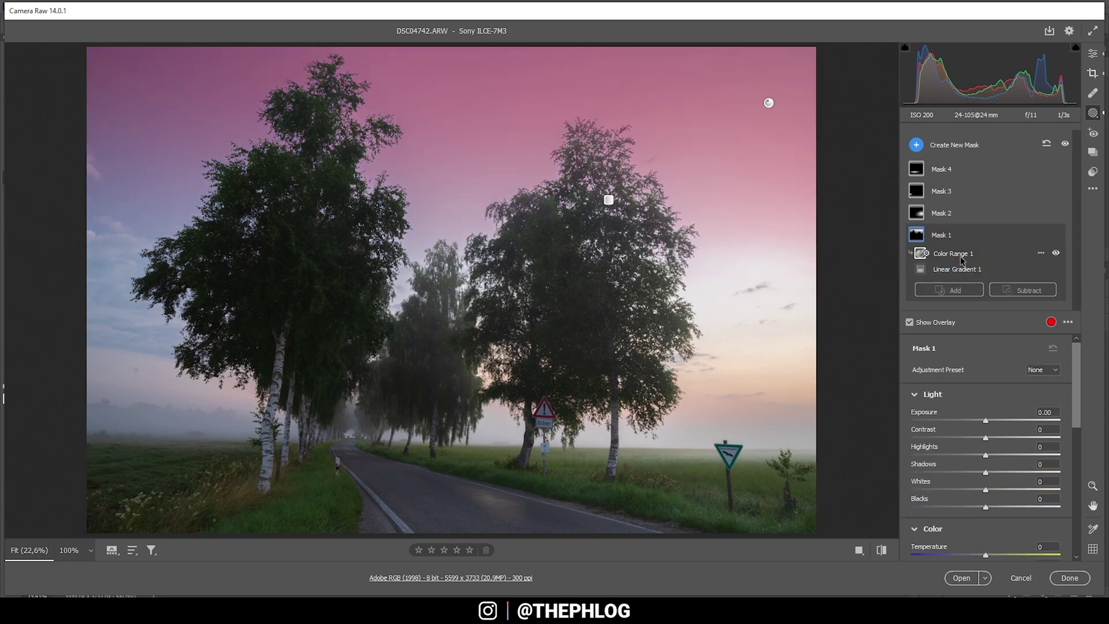
pyautogui.click(962, 256)
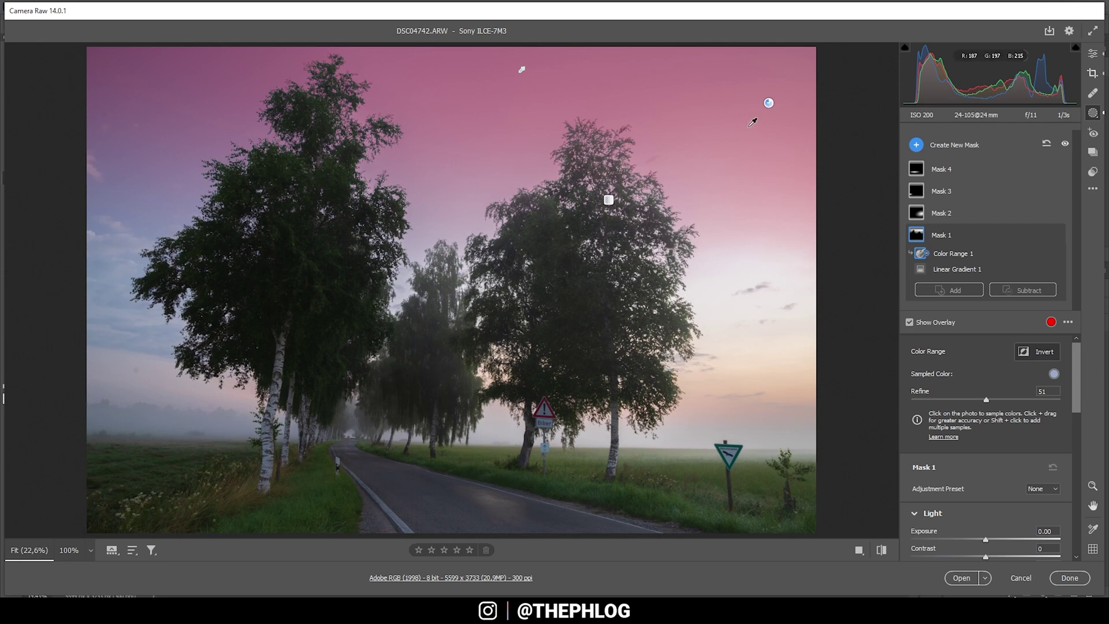
pyautogui.moveTo(965, 275)
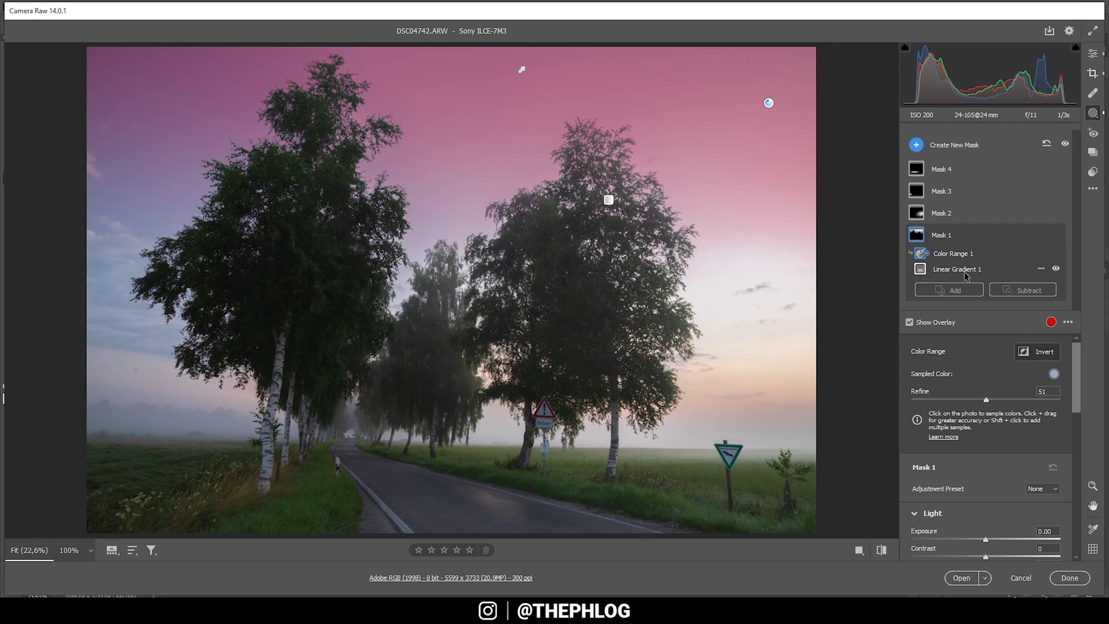
pyautogui.click(965, 274)
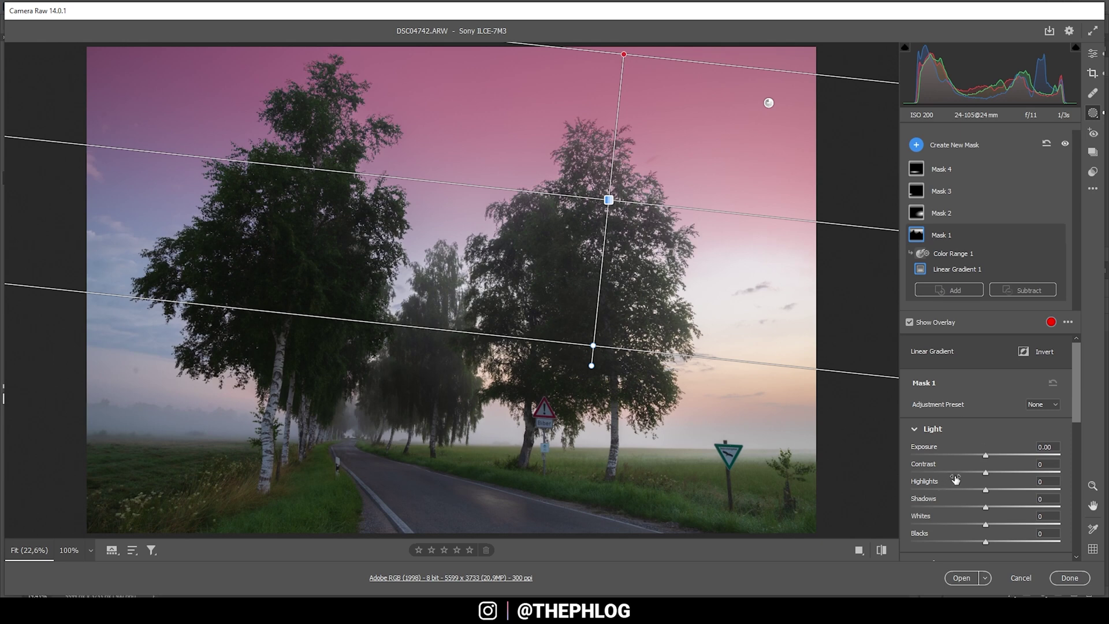
pyautogui.moveTo(985, 457); pyautogui.dragTo(984, 458)
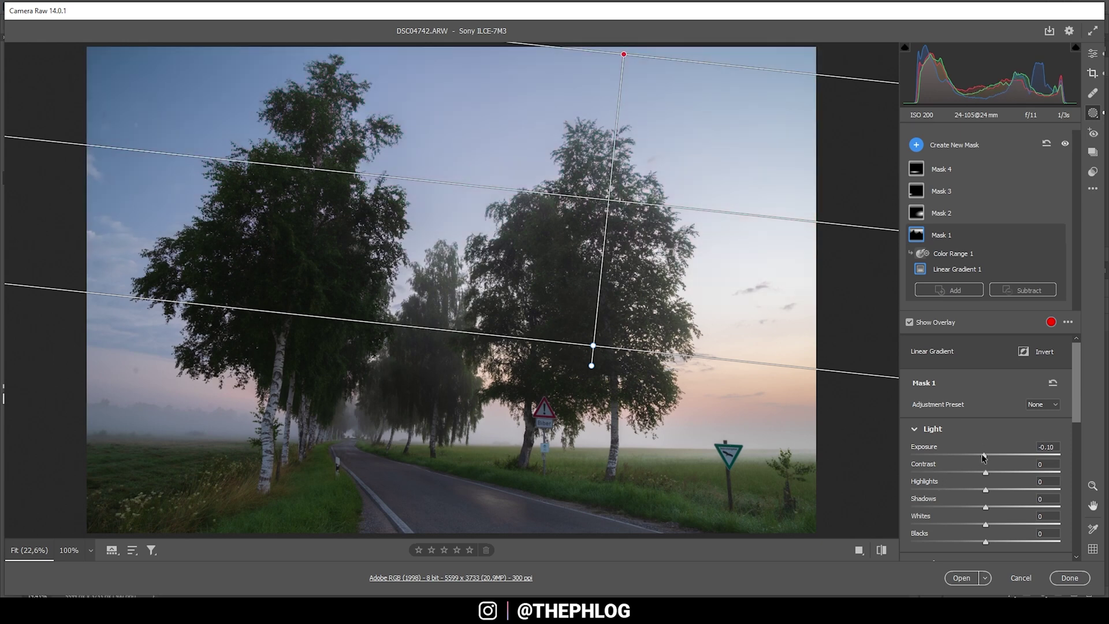
pyautogui.moveTo(983, 457); pyautogui.dragTo(971, 455)
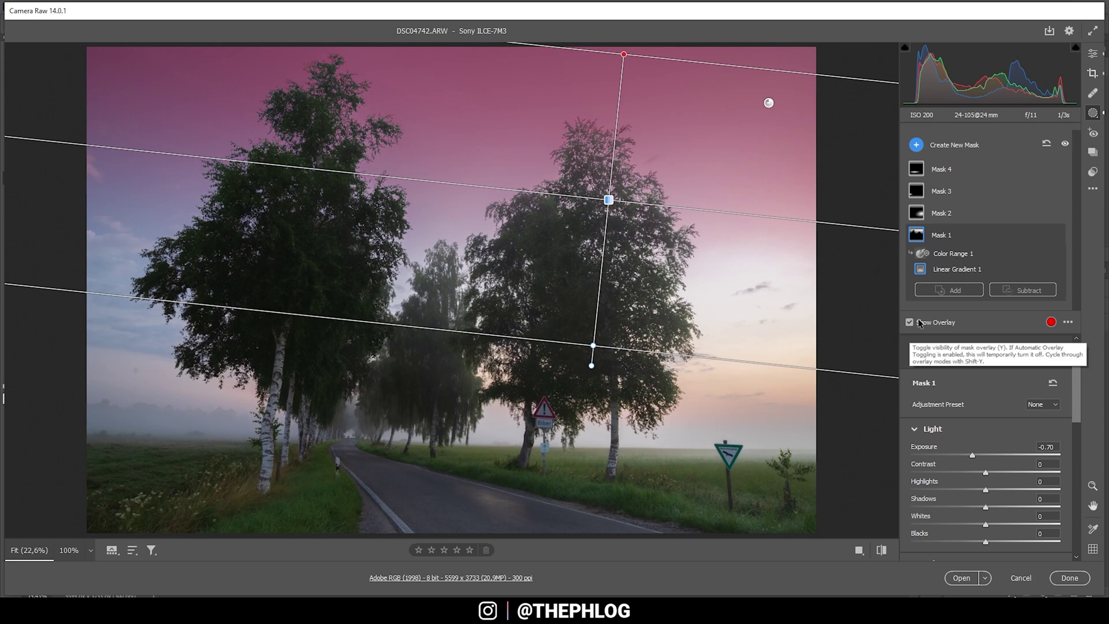
# Step: In radial Mask 2, raise both Blacks and Whites to +33
pyautogui.click(943, 215)
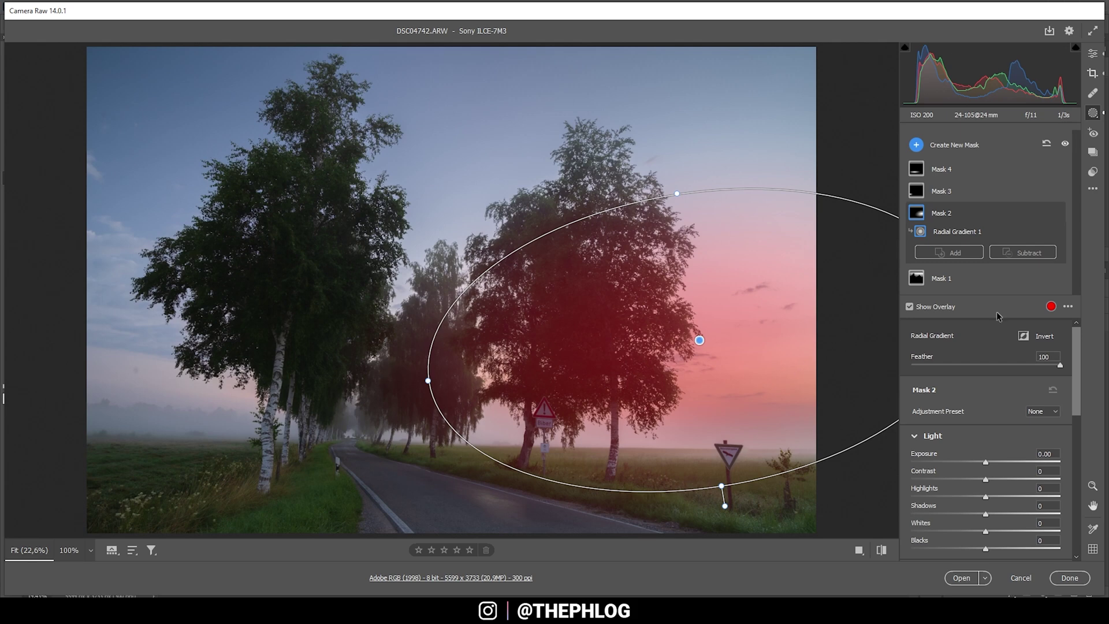
pyautogui.scroll(-2, 1028, 461)
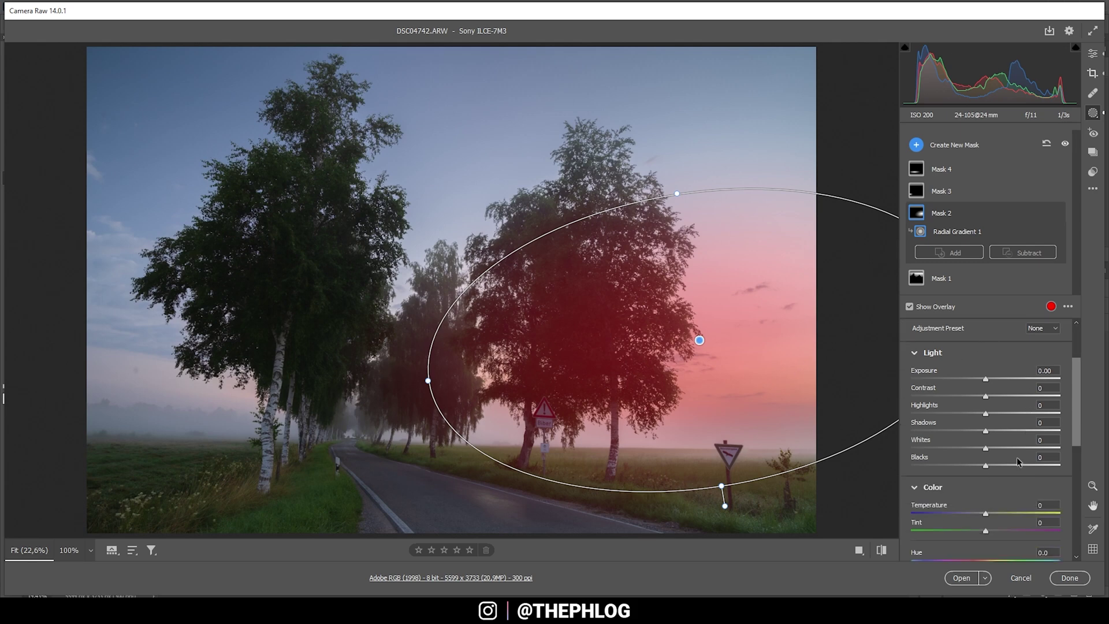
pyautogui.moveTo(986, 466); pyautogui.dragTo(1010, 471)
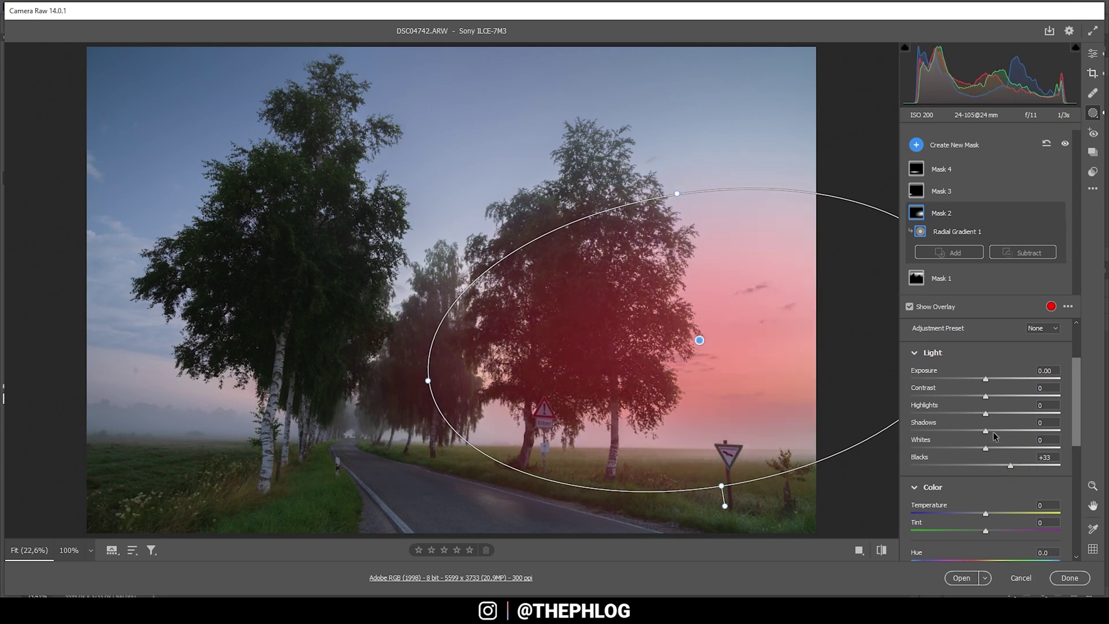
pyautogui.moveTo(985, 448); pyautogui.dragTo(1010, 453)
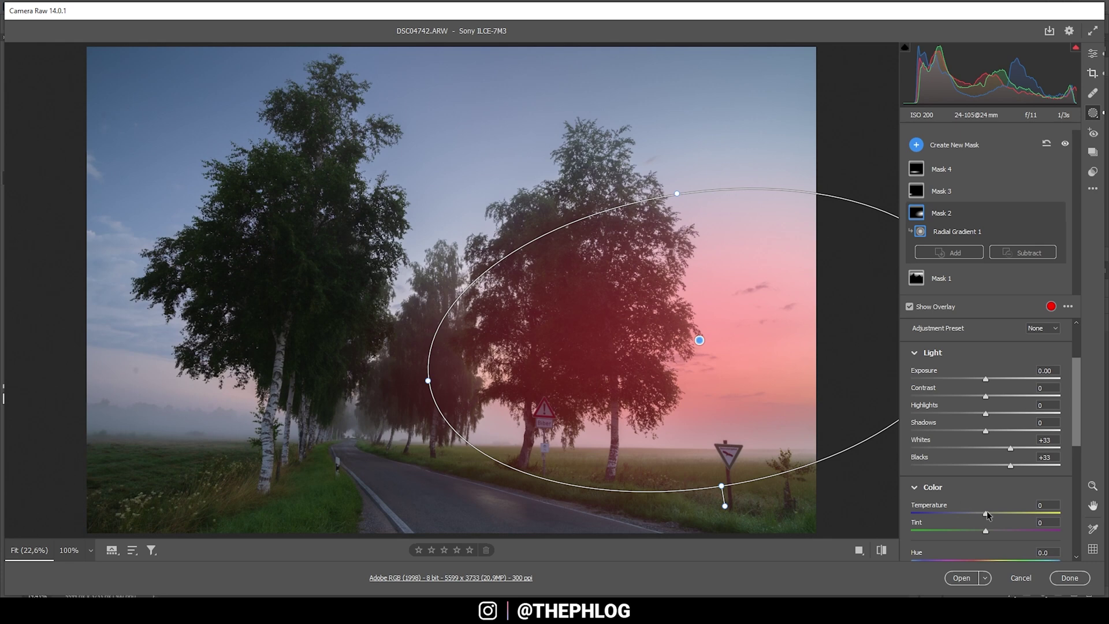
# Step: Give Mask 2 Temperature +58, Tint +29 and Saturation +33
pyautogui.moveTo(986, 511); pyautogui.dragTo(1011, 515)
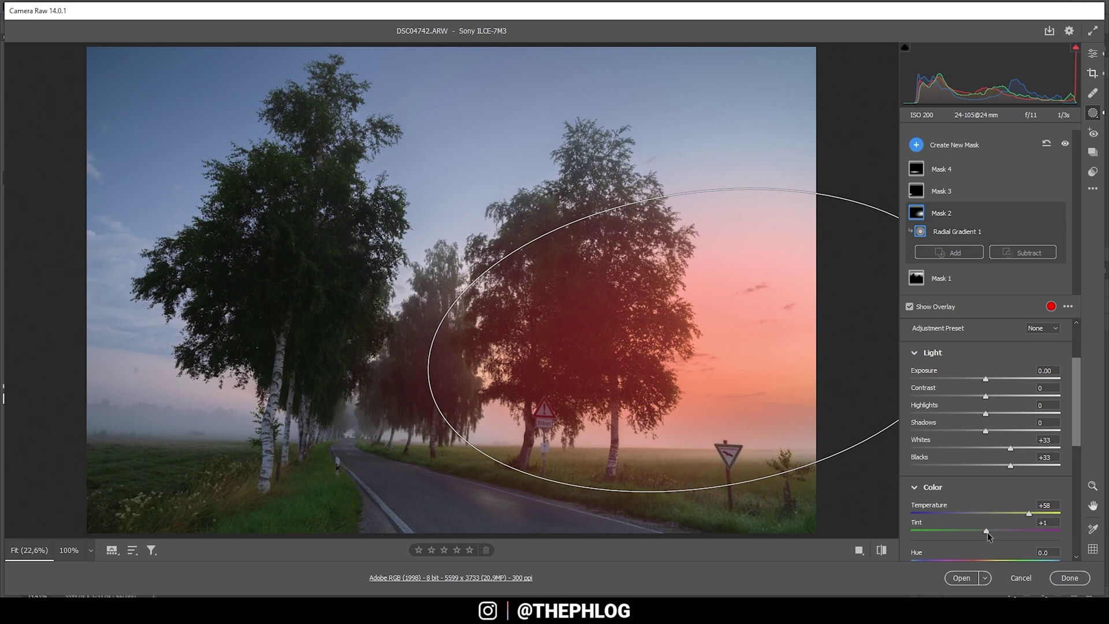
pyautogui.moveTo(986, 532); pyautogui.dragTo(993, 532)
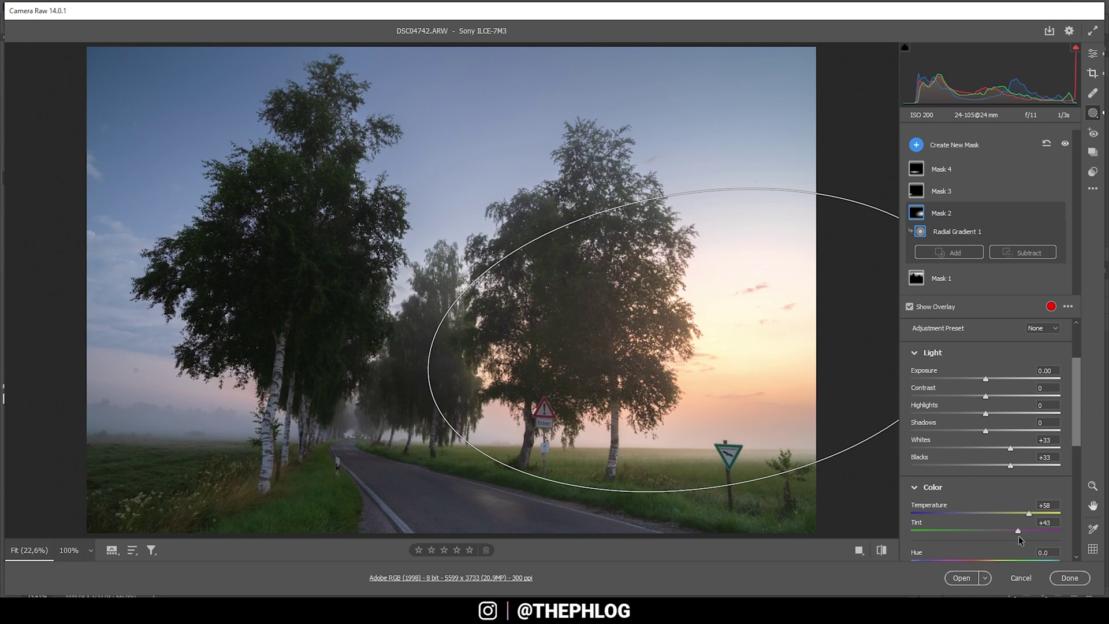
pyautogui.moveTo(1016, 535); pyautogui.dragTo(1007, 535)
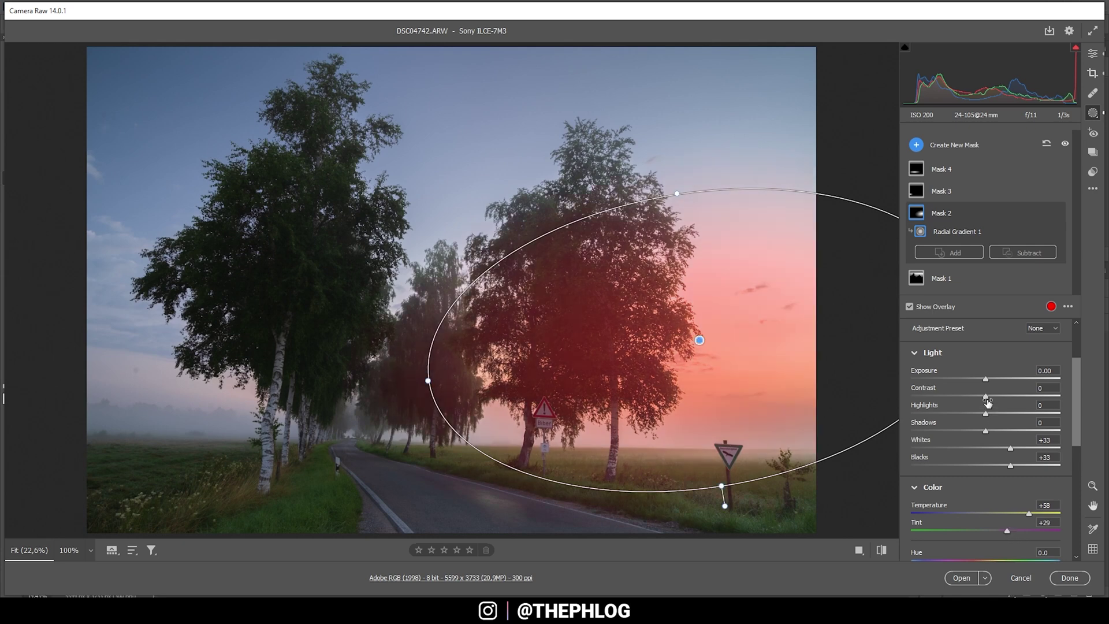
pyautogui.scroll(-1, 976, 502)
pyautogui.scroll(-2, 982, 508)
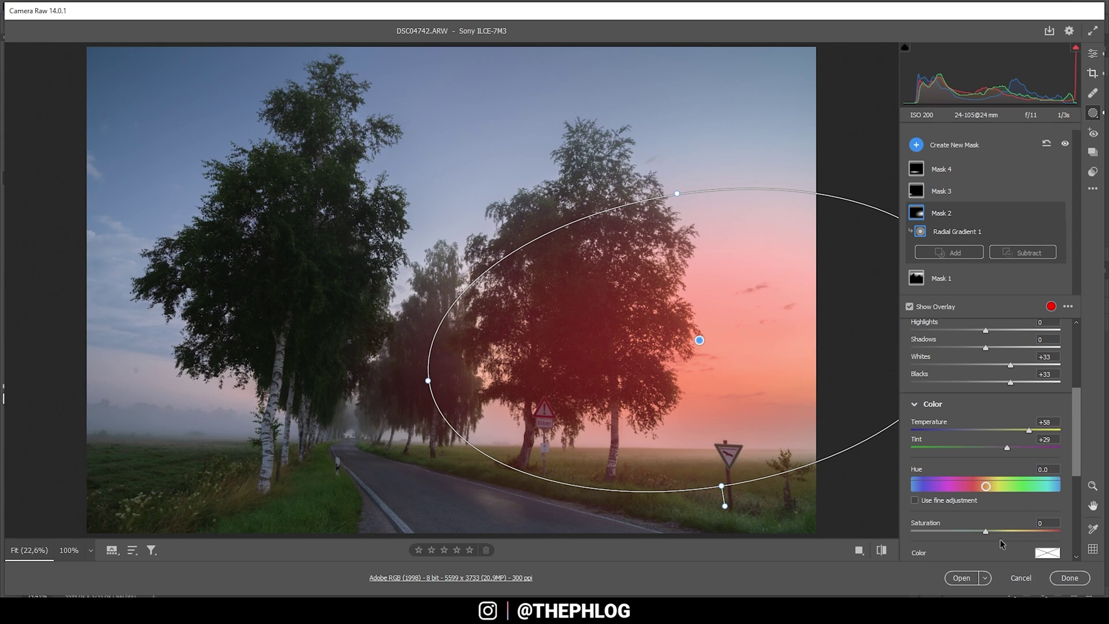
pyautogui.moveTo(987, 532); pyautogui.dragTo(997, 532)
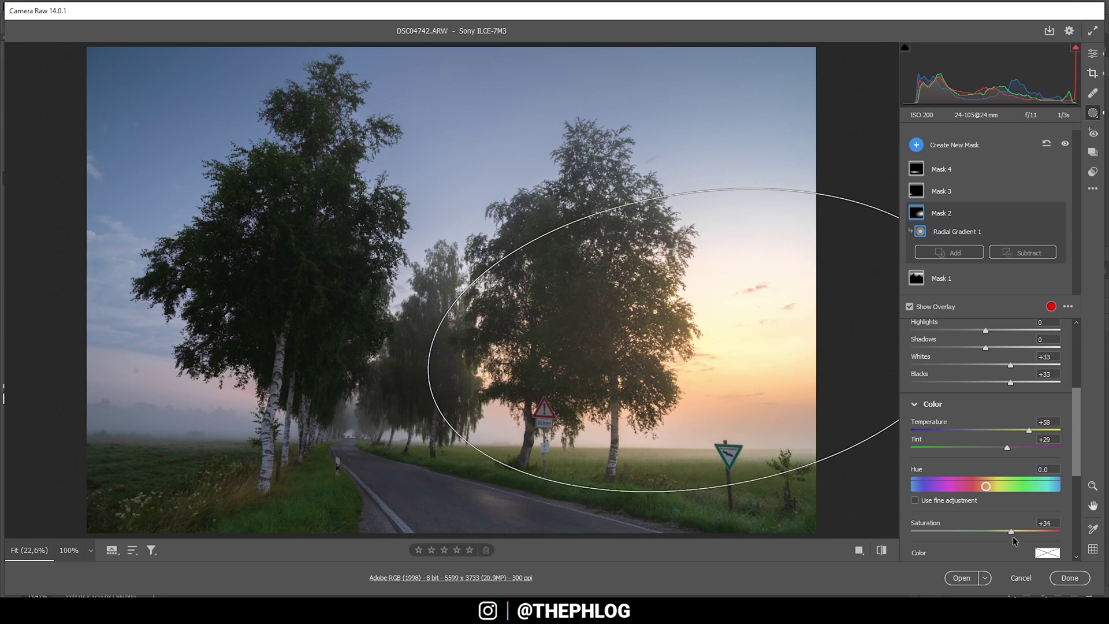
pyautogui.moveTo(1012, 537); pyautogui.dragTo(1010, 536)
# Step: Set Mask 2's Dehaze to -16 and toggle the overlay off and on to judge the glow
pyautogui.scroll(-2, 1011, 519)
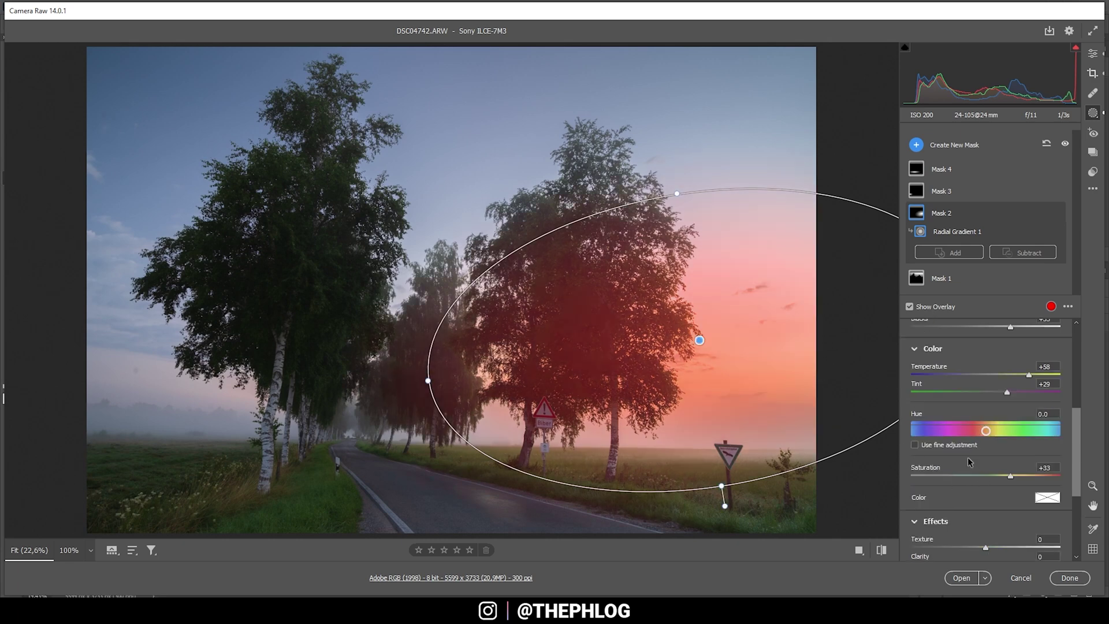
pyautogui.scroll(-3, 969, 461)
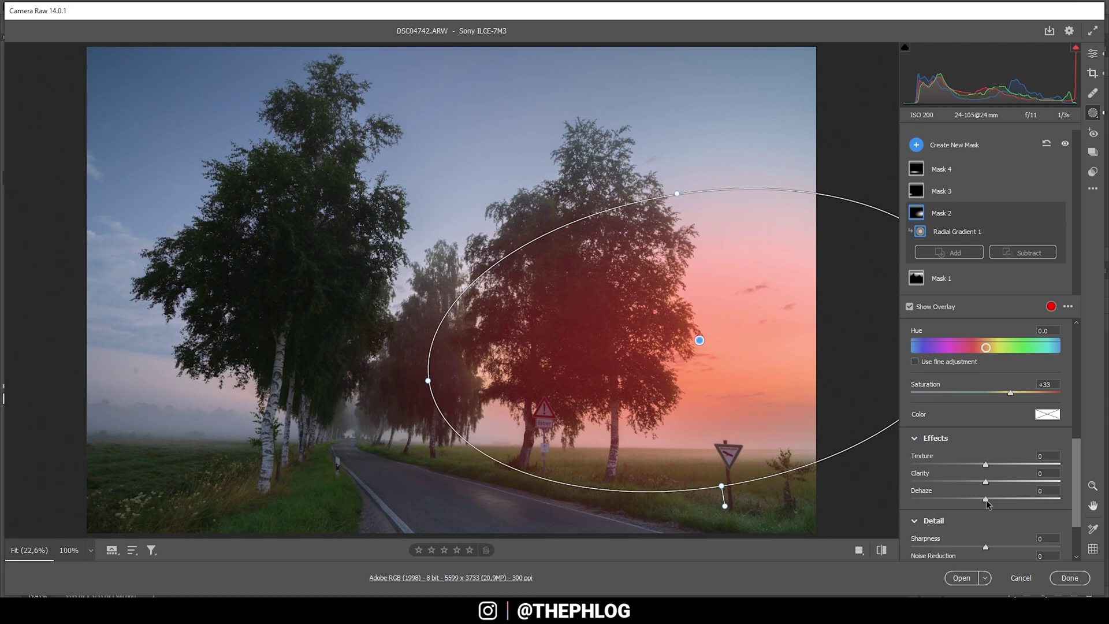
pyautogui.moveTo(986, 501); pyautogui.dragTo(970, 499)
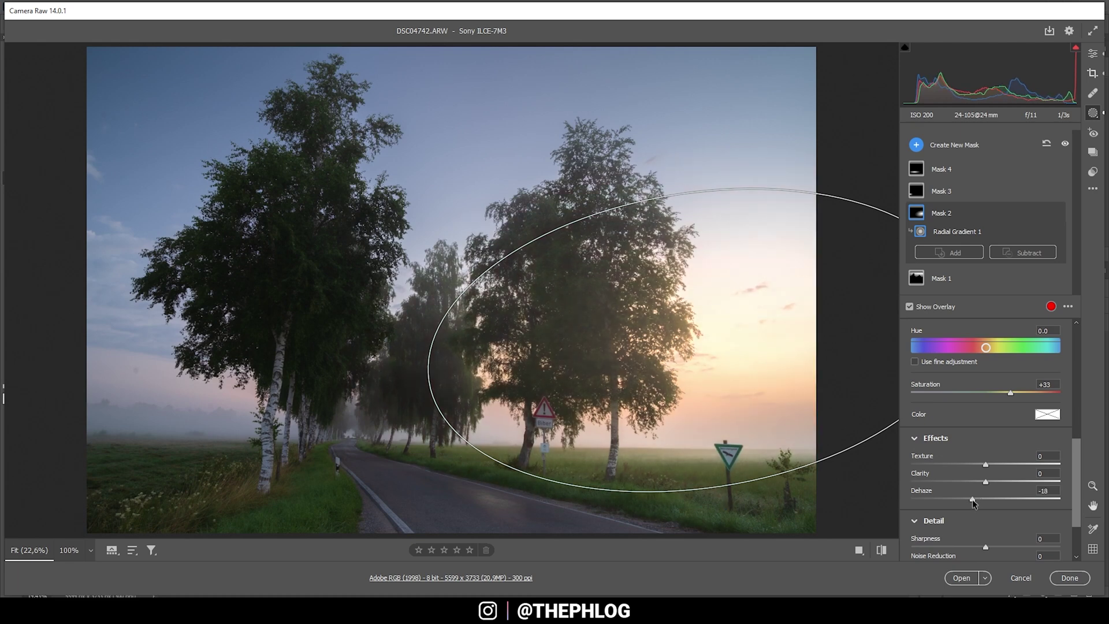
pyautogui.moveTo(972, 499); pyautogui.dragTo(973, 499)
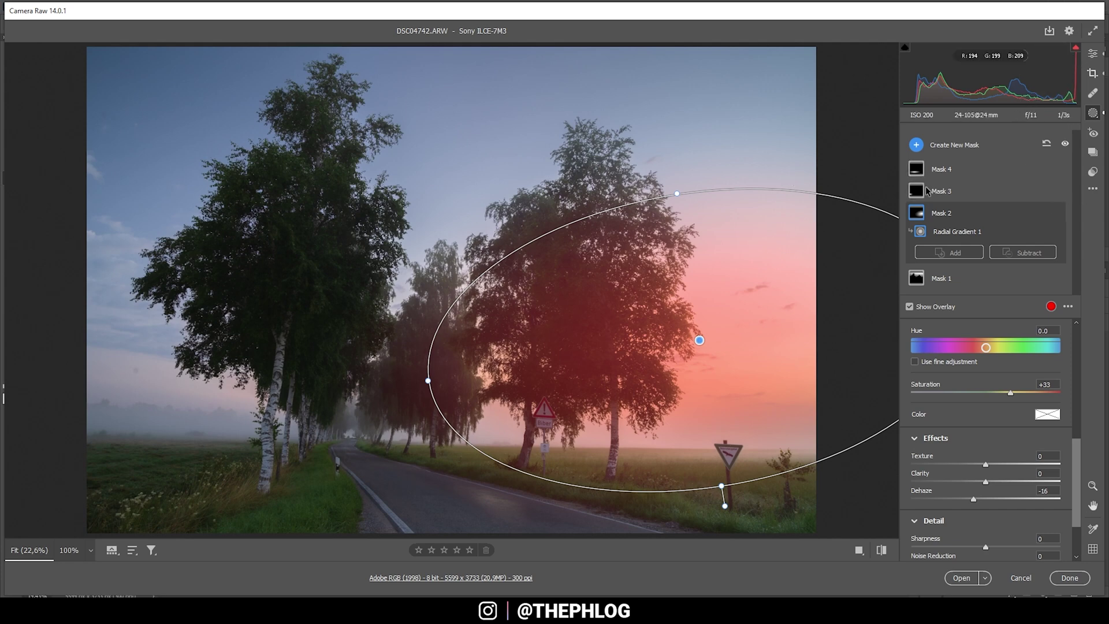
pyautogui.click(910, 307)
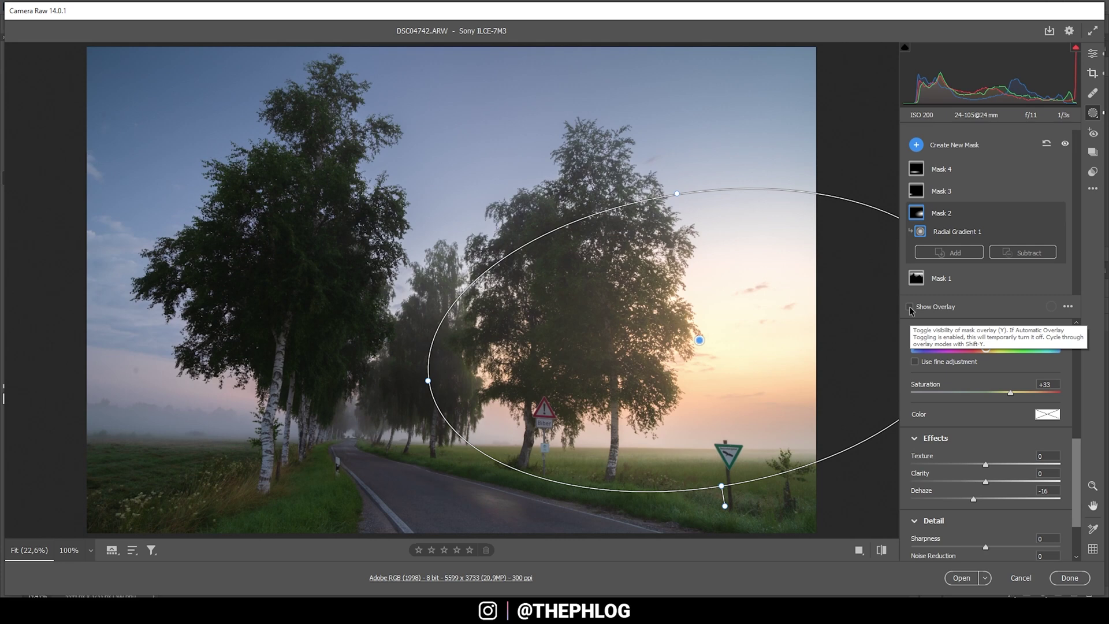
pyautogui.click(910, 307)
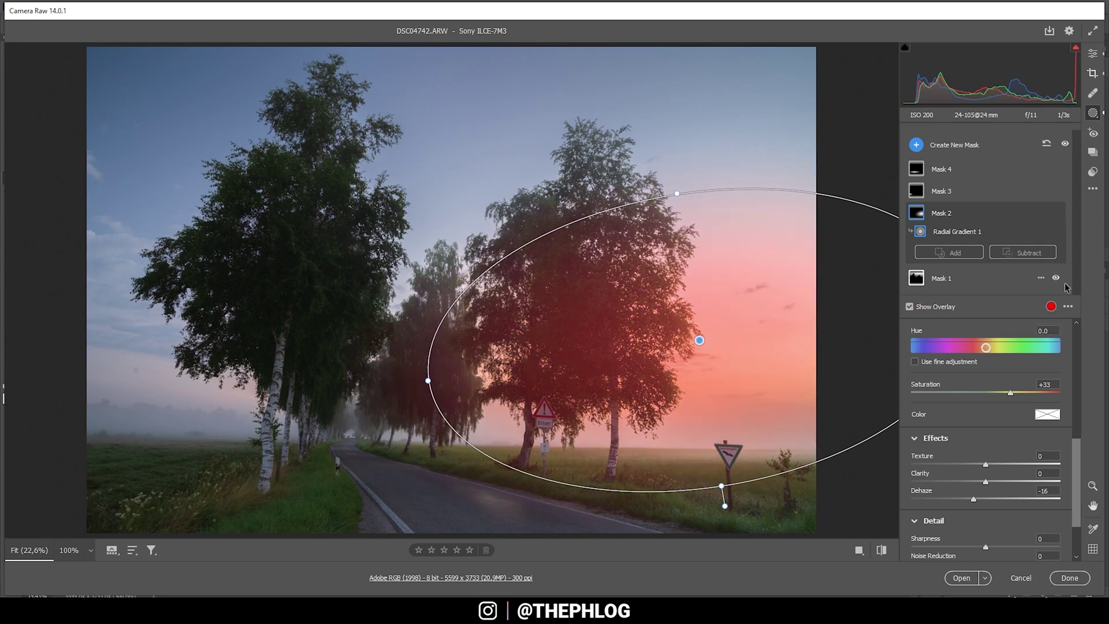
# Step: Give the bottom-left Mask 3 a Dehaze of -40
pyautogui.click(931, 196)
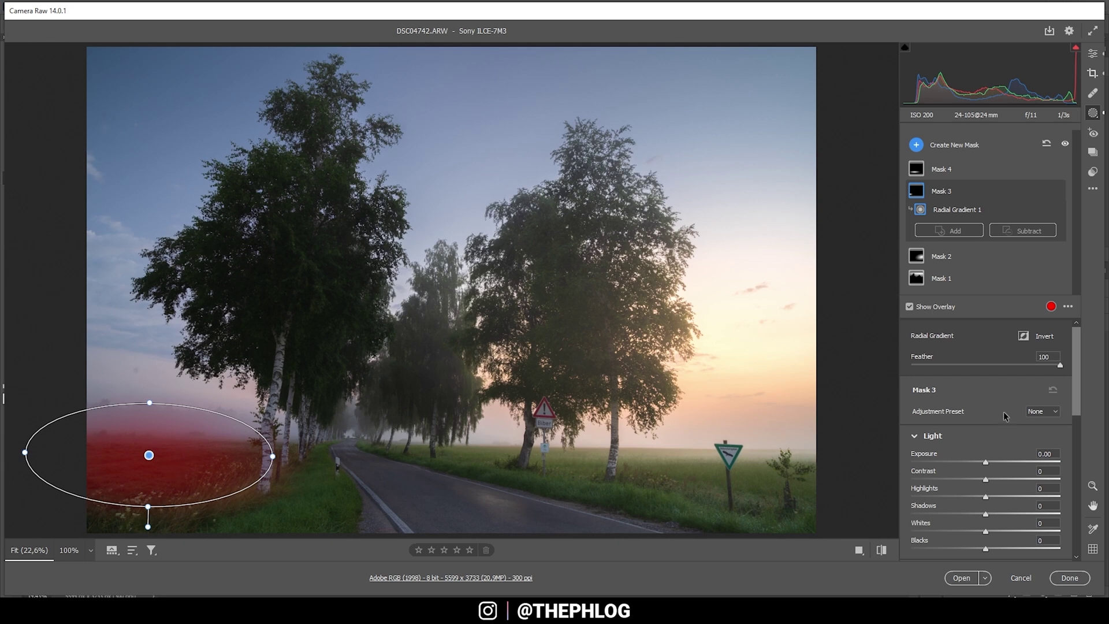
pyautogui.scroll(-5, 1005, 422)
pyautogui.moveTo(986, 526); pyautogui.dragTo(956, 528)
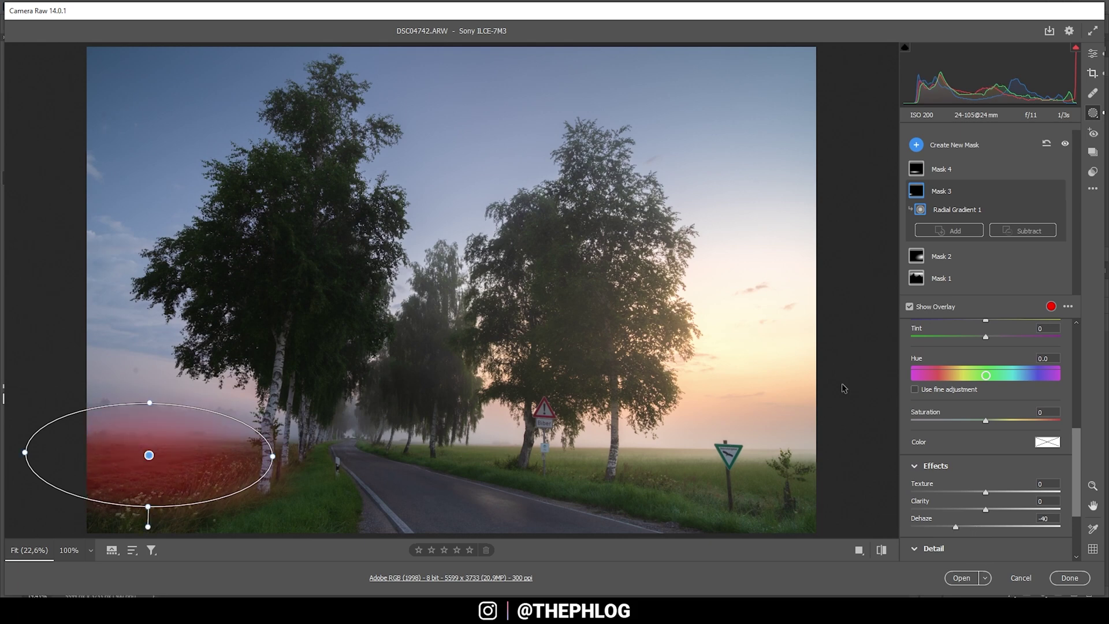
# Step: Give the road-level Mask 4 a Dehaze of about -60
pyautogui.click(941, 174)
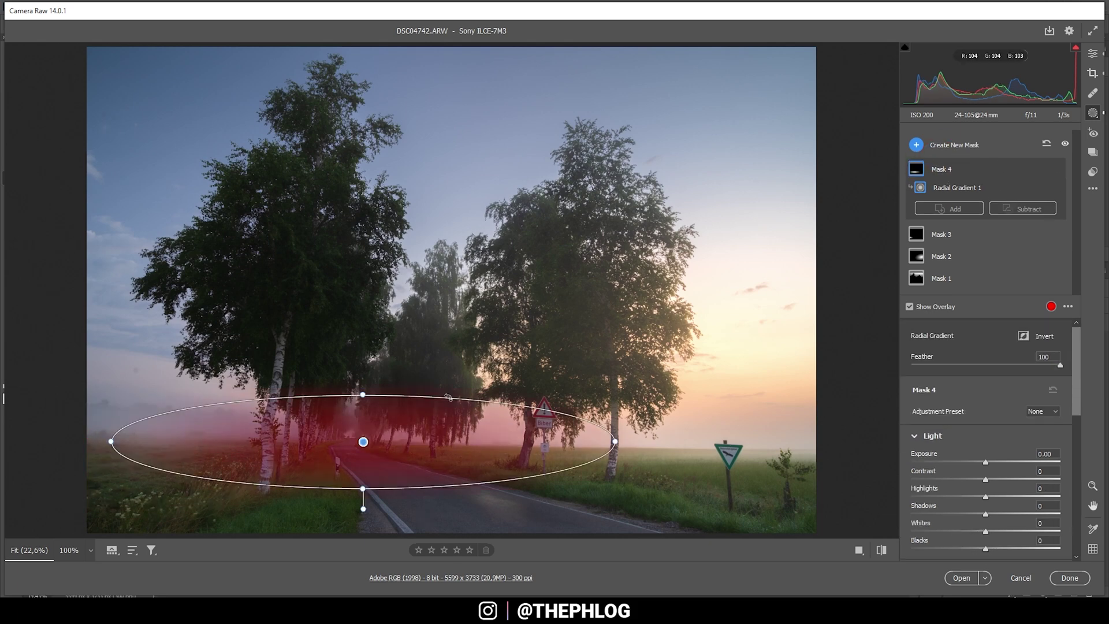
pyautogui.scroll(-4, 976, 508)
pyautogui.scroll(-4, 976, 507)
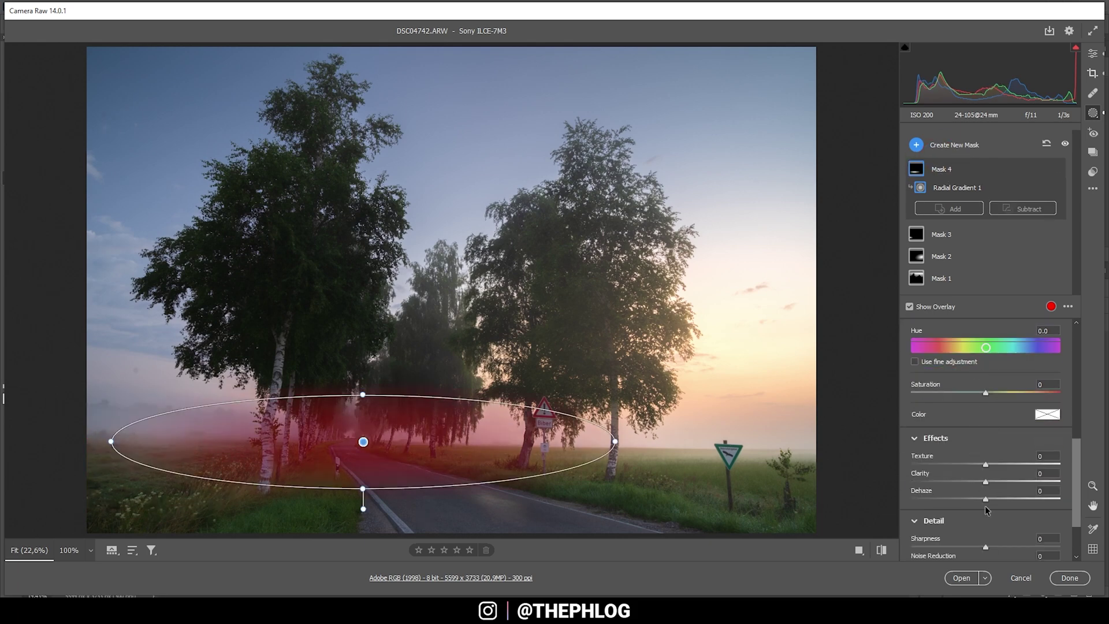
pyautogui.moveTo(985, 499); pyautogui.dragTo(978, 501)
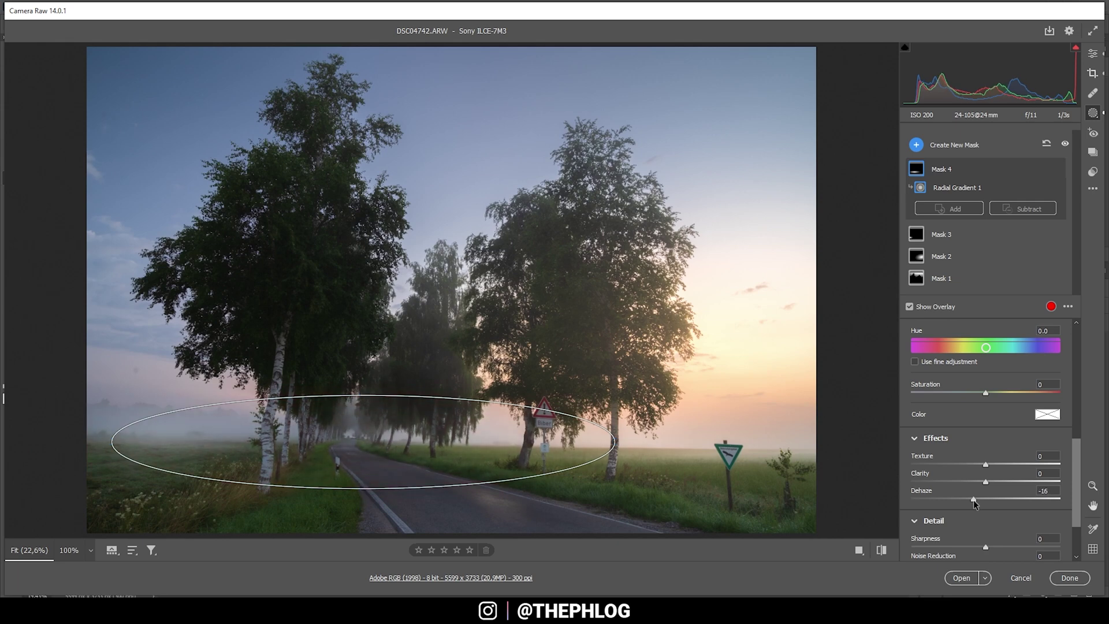
pyautogui.moveTo(973, 501); pyautogui.dragTo(951, 501)
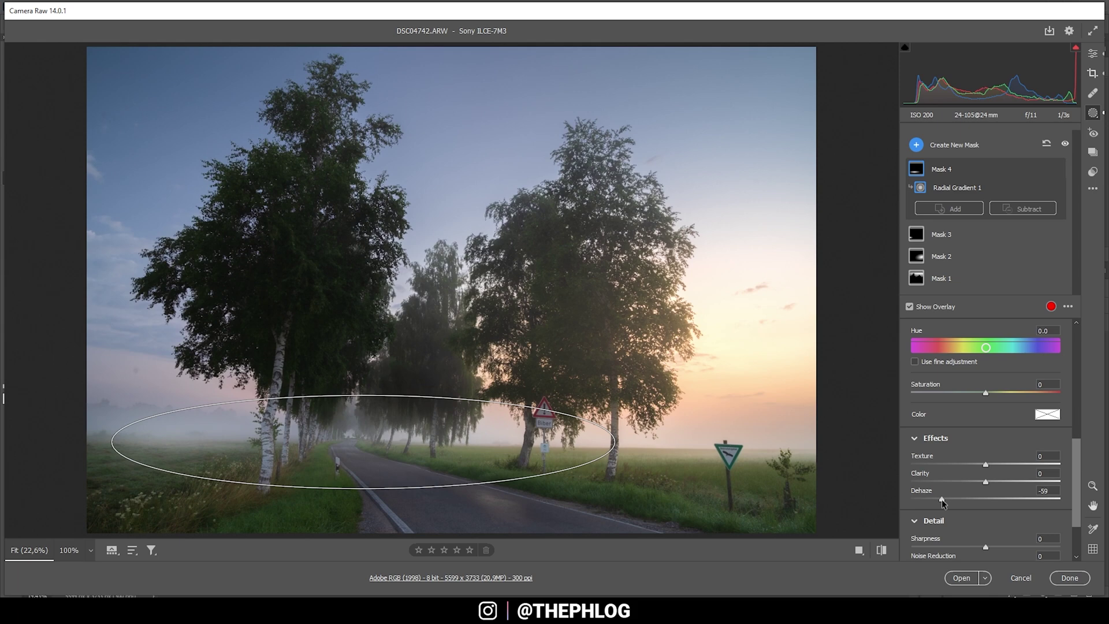
pyautogui.moveTo(942, 499); pyautogui.dragTo(941, 499)
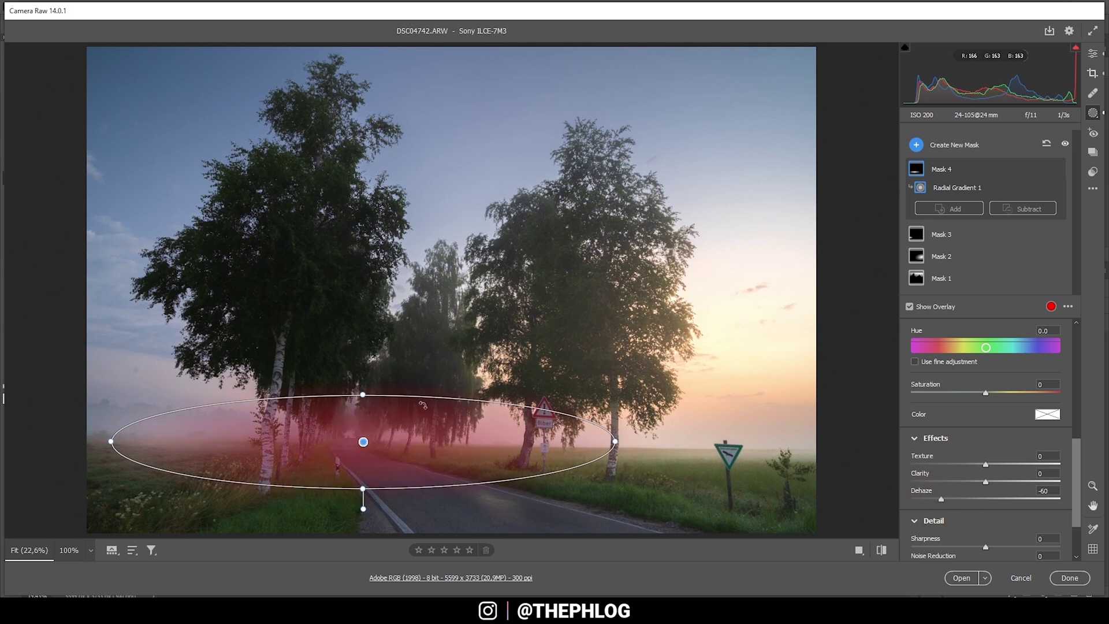
# Step: Return to the global edit settings and toggle before/after repeatedly to compare with defaults
pyautogui.click(1093, 54)
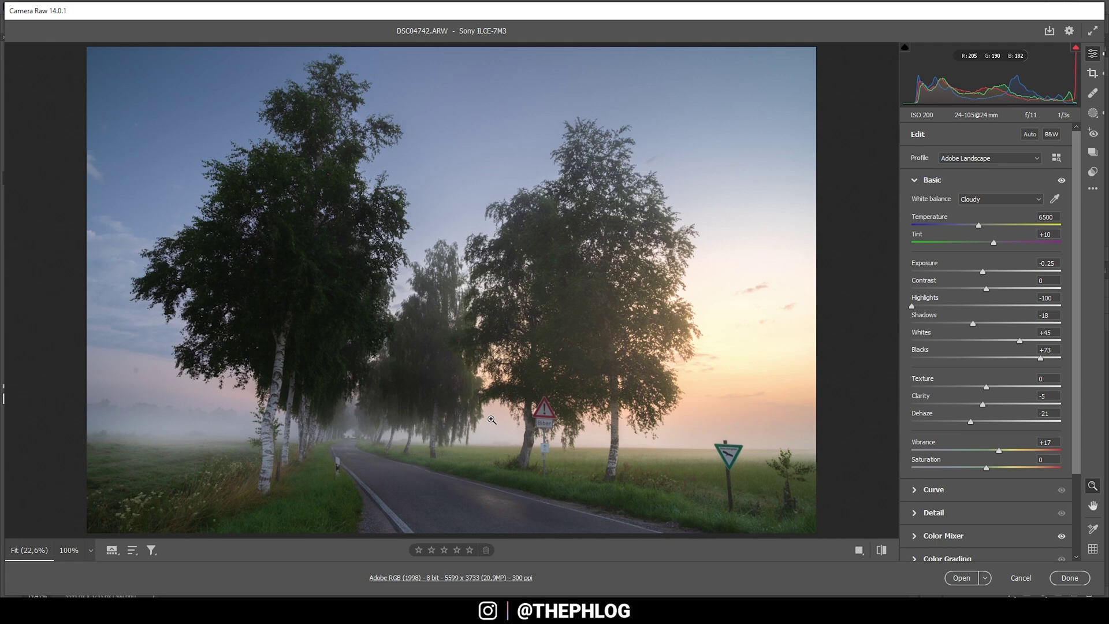
pyautogui.click(882, 549)
pyautogui.click(882, 550)
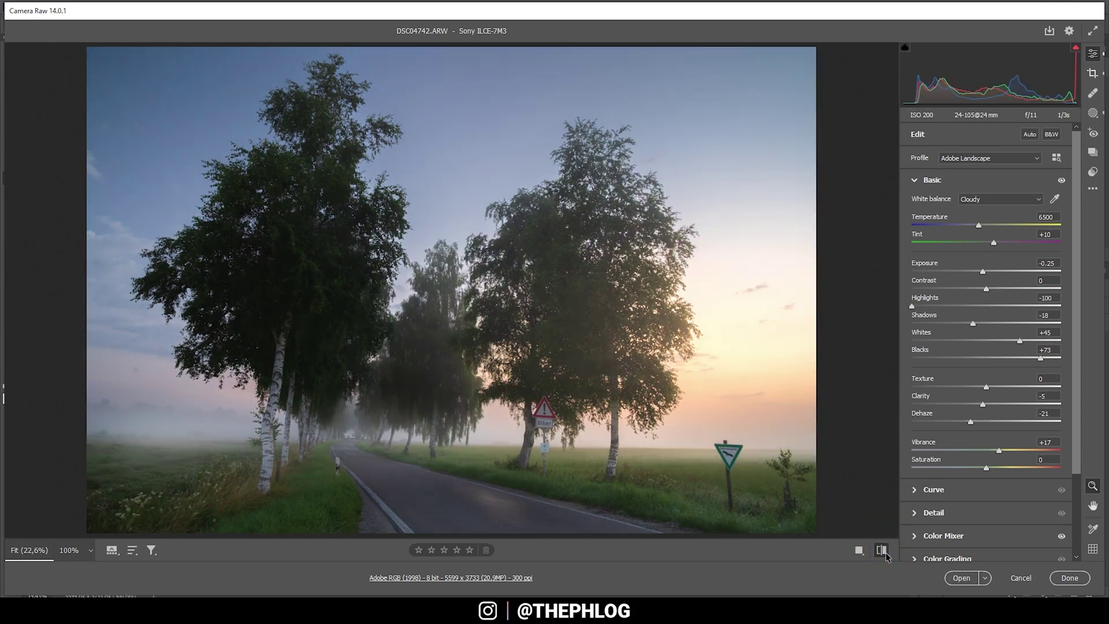
pyautogui.click(882, 551)
pyautogui.click(882, 550)
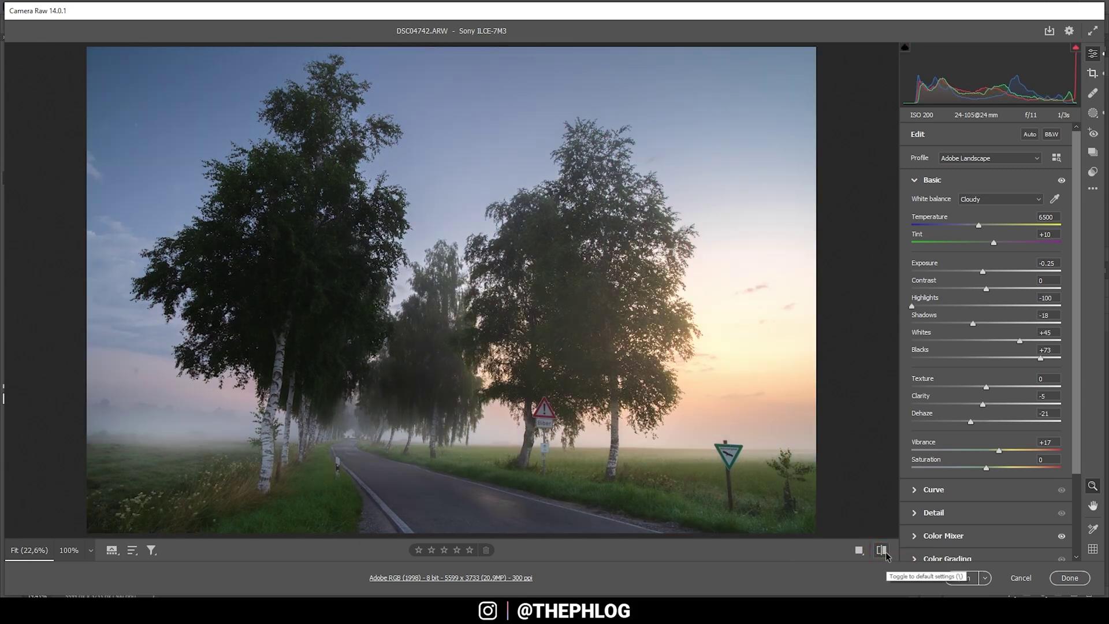
pyautogui.click(882, 550)
pyautogui.click(882, 550)
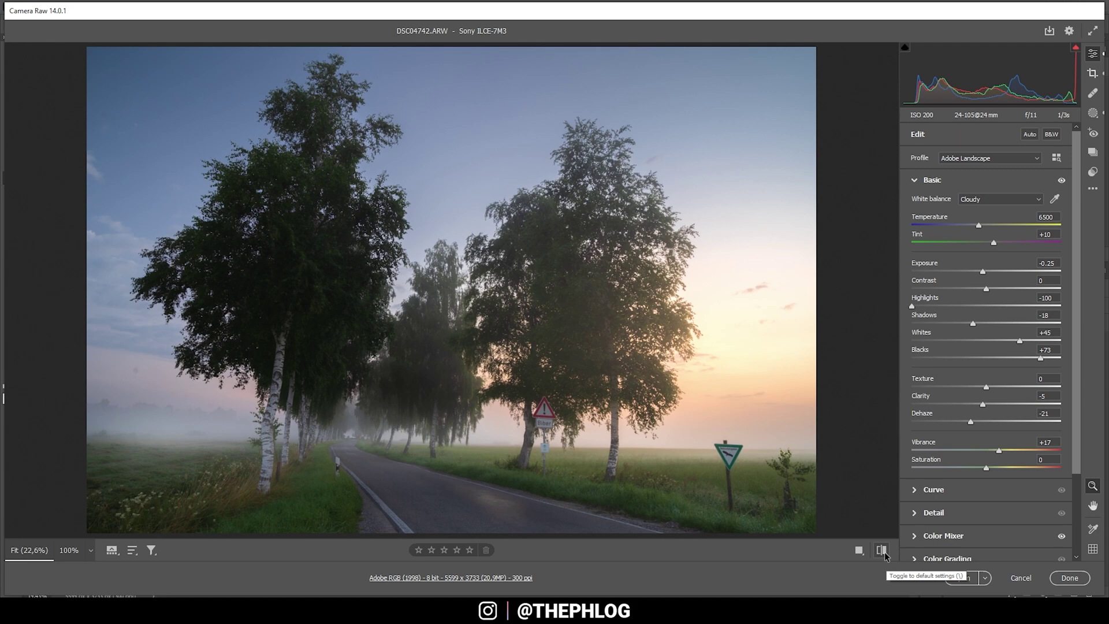
pyautogui.click(882, 550)
pyautogui.click(882, 550)
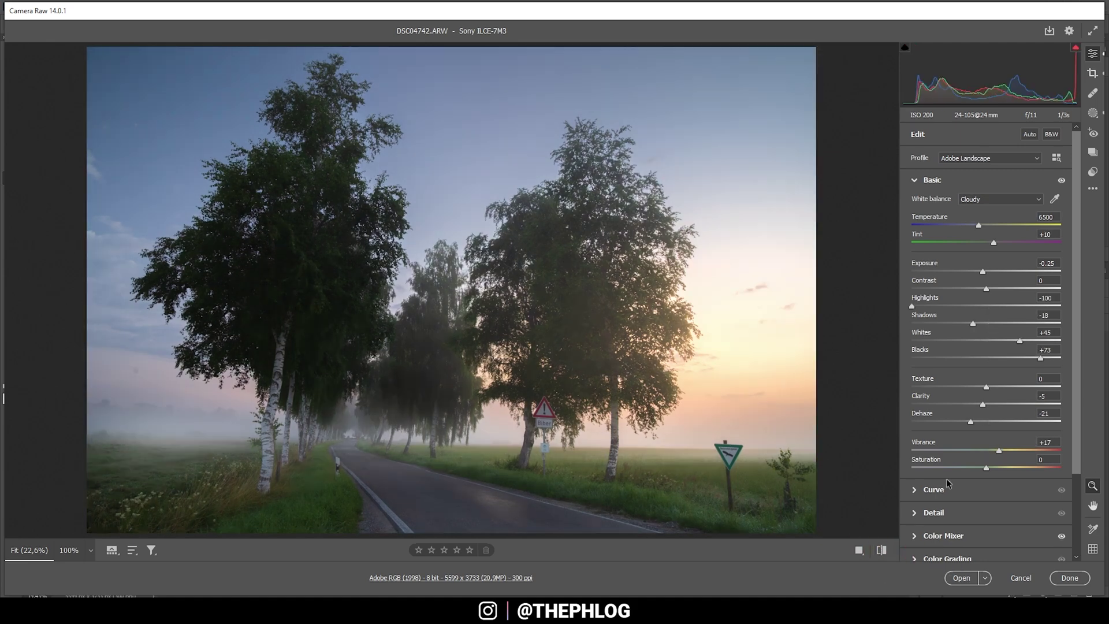
# Step: Move the Red channel curve's top-right point to input 250, output 255
pyautogui.click(914, 180)
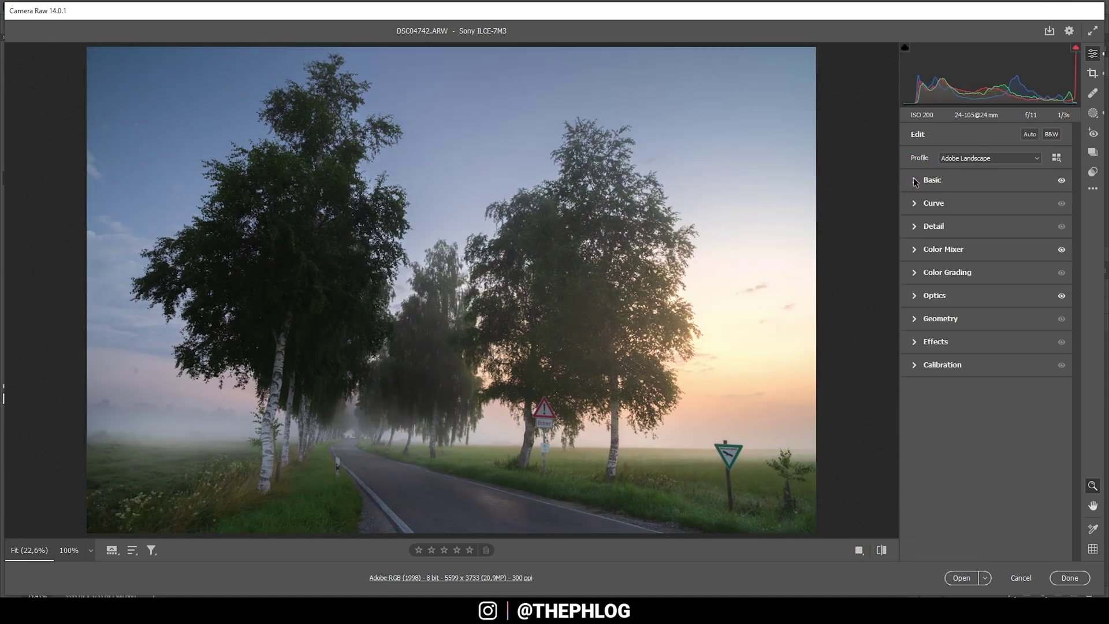
pyautogui.click(912, 205)
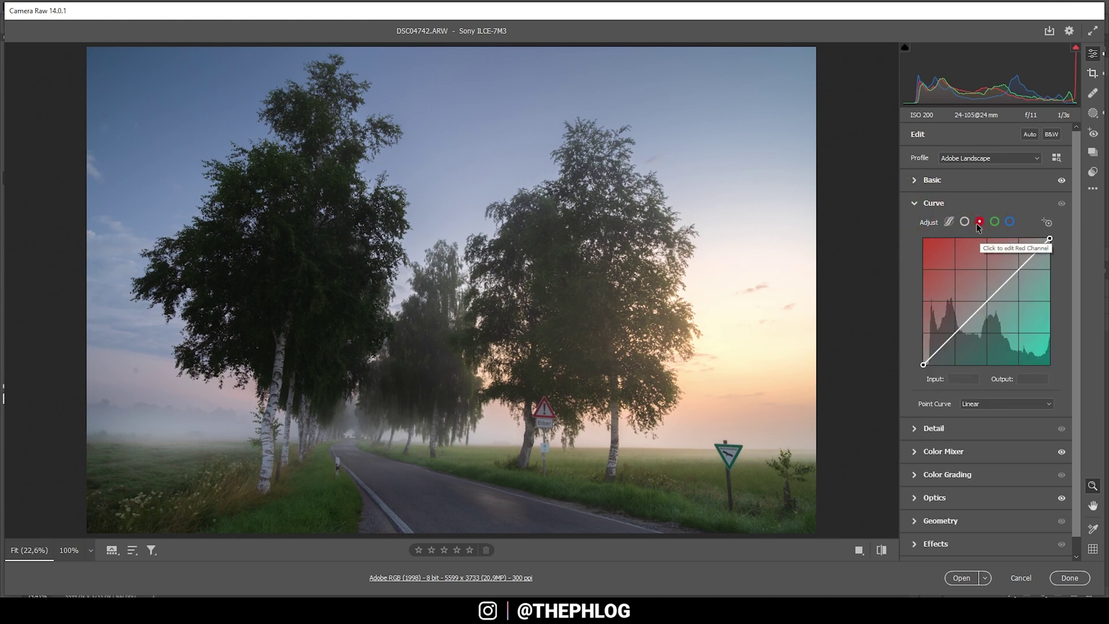
pyautogui.click(1050, 237)
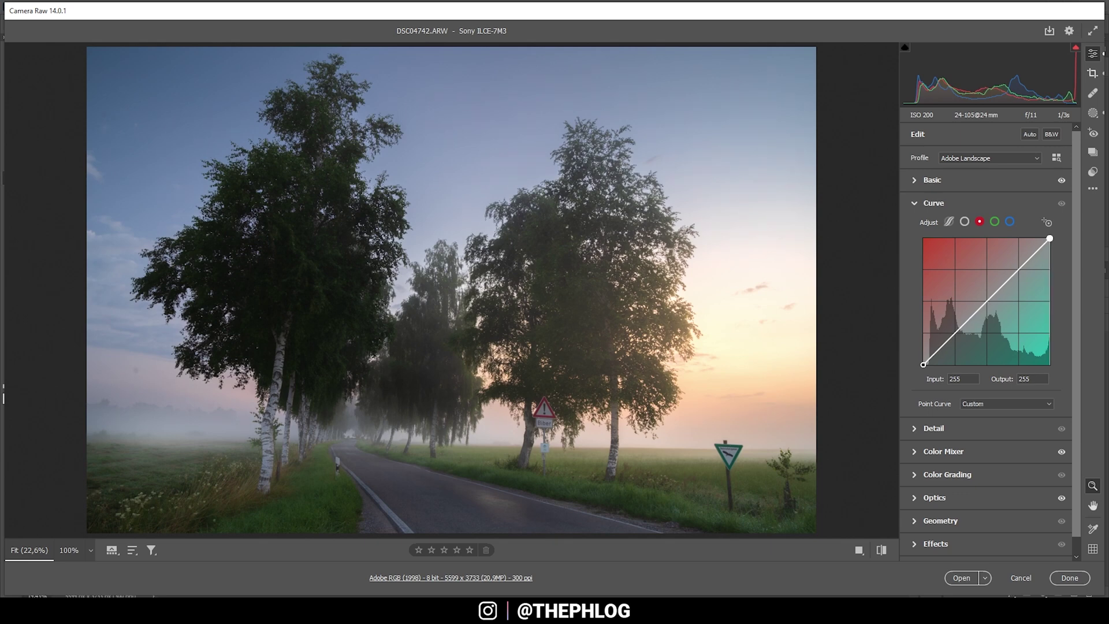
pyautogui.moveTo(1049, 238); pyautogui.dragTo(1047, 238)
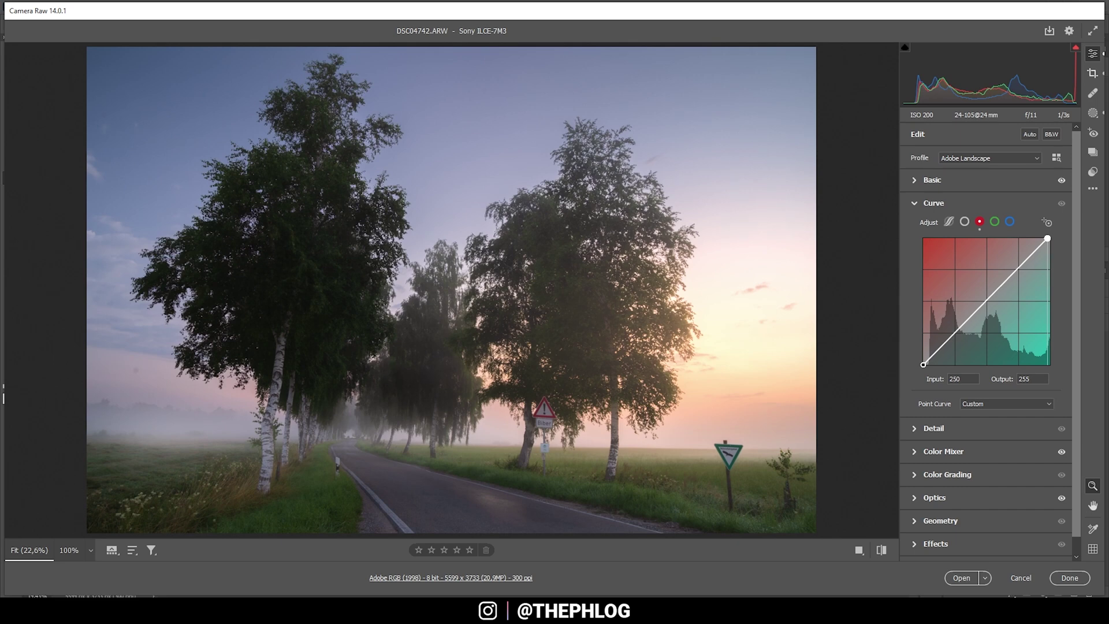
pyautogui.moveTo(1047, 238); pyautogui.dragTo(1047, 237)
# Step: Toggle the tone curve off and on to compare, then collapse the Curve panel
pyautogui.click(1065, 202)
pyautogui.click(1063, 203)
pyautogui.click(1064, 203)
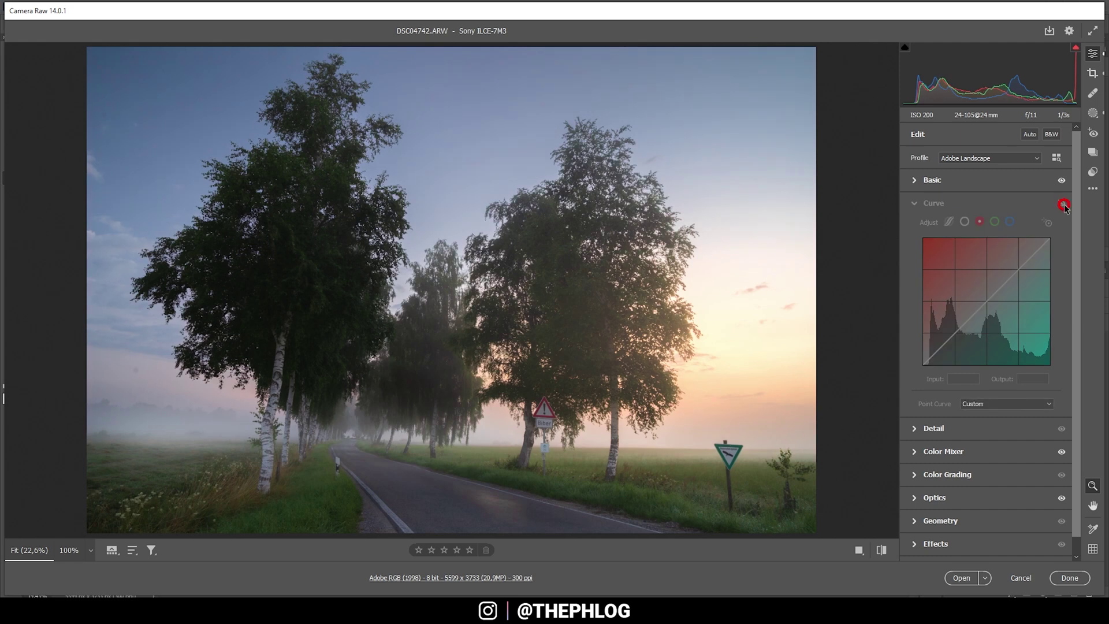
pyautogui.click(993, 204)
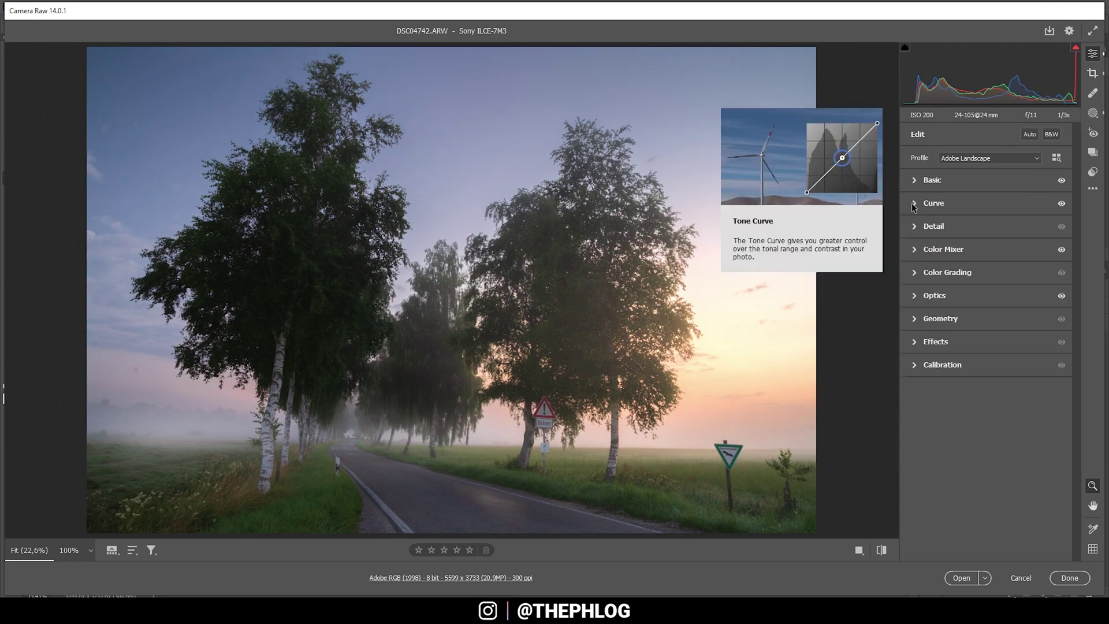
# Step: Review Color Mixer saturation (Reds +13, Oranges +30, Yellows +23) and luminance, then expand Color Grading
pyautogui.click(917, 251)
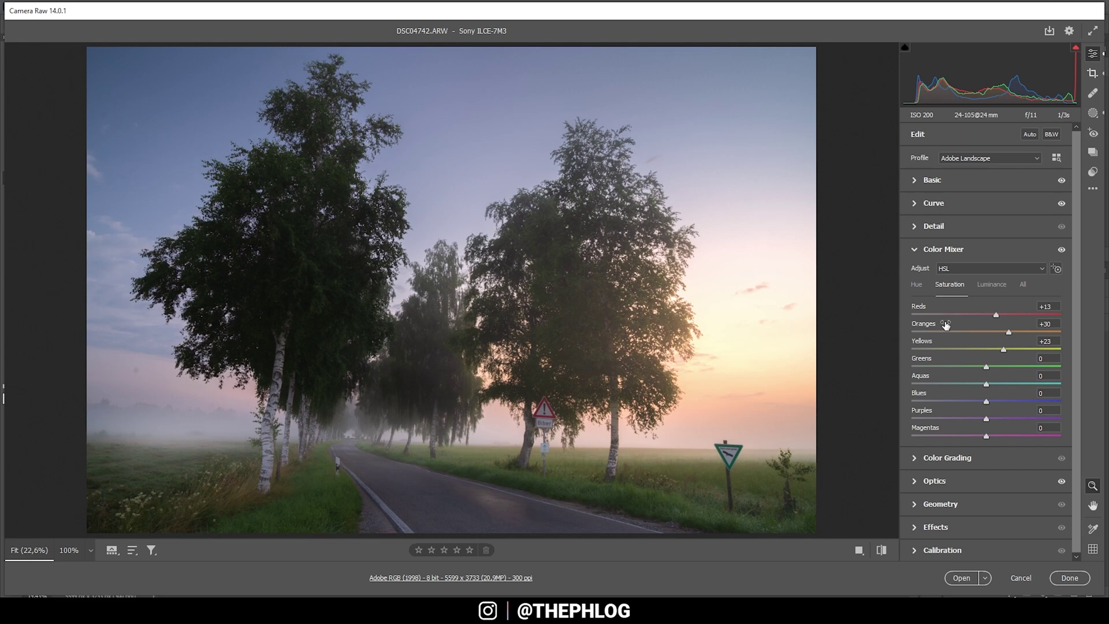
pyautogui.click(1001, 285)
pyautogui.click(959, 285)
pyautogui.click(934, 254)
pyautogui.click(944, 267)
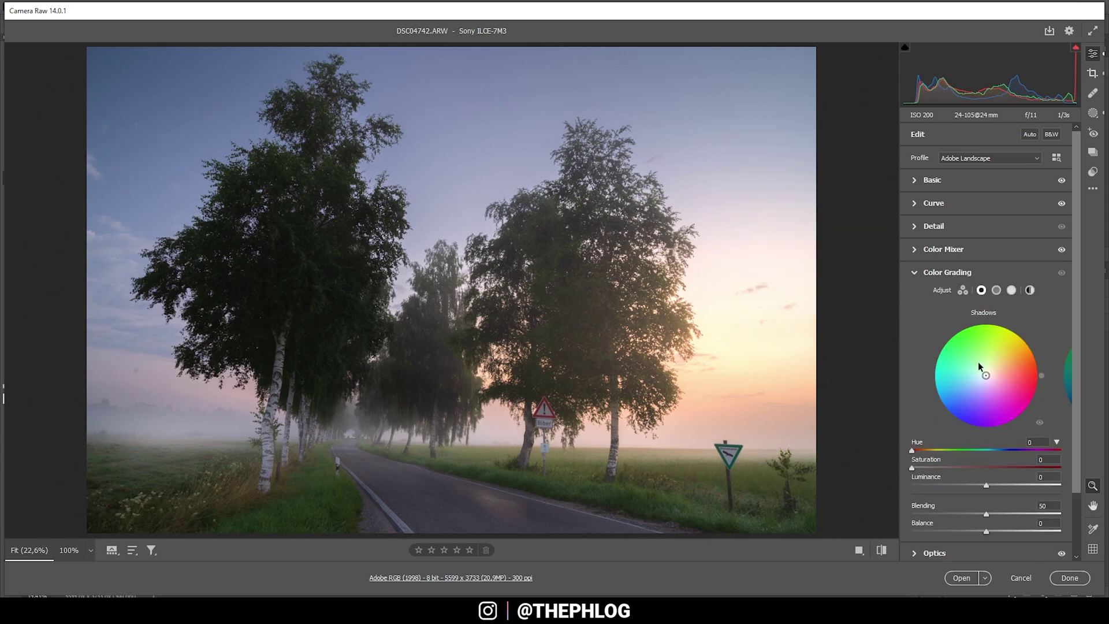
# Step: Tint the highlights warm at hue 42, saturation 30
pyautogui.click(1012, 290)
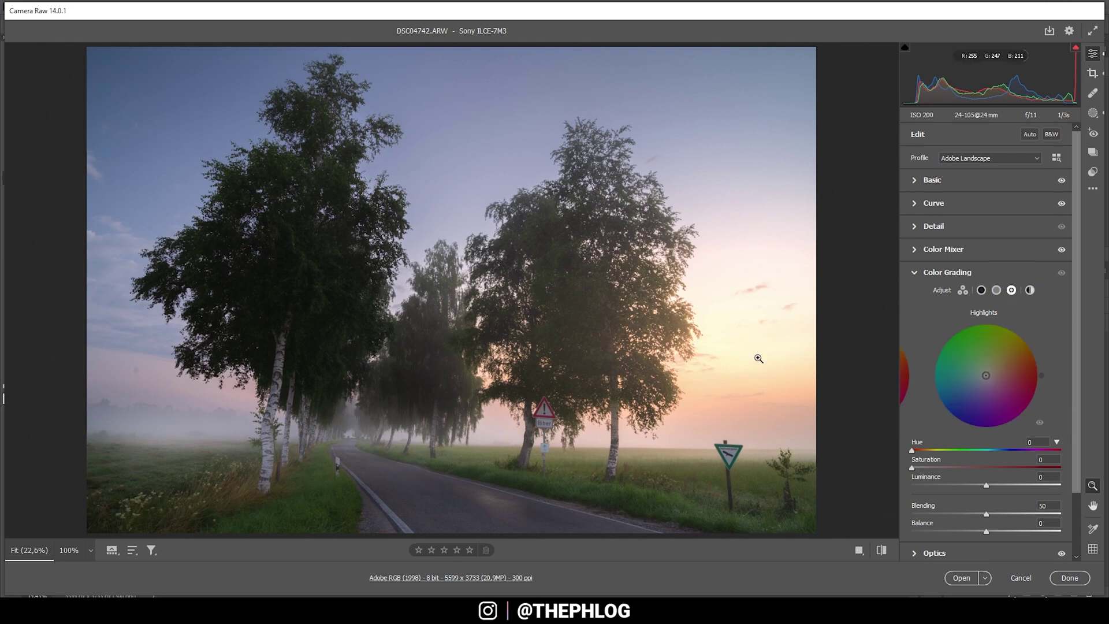
pyautogui.moveTo(998, 371)
pyautogui.mouseDown()
pyautogui.moveTo(986, 384)
pyautogui.moveTo(988, 373)
pyautogui.mouseUp()
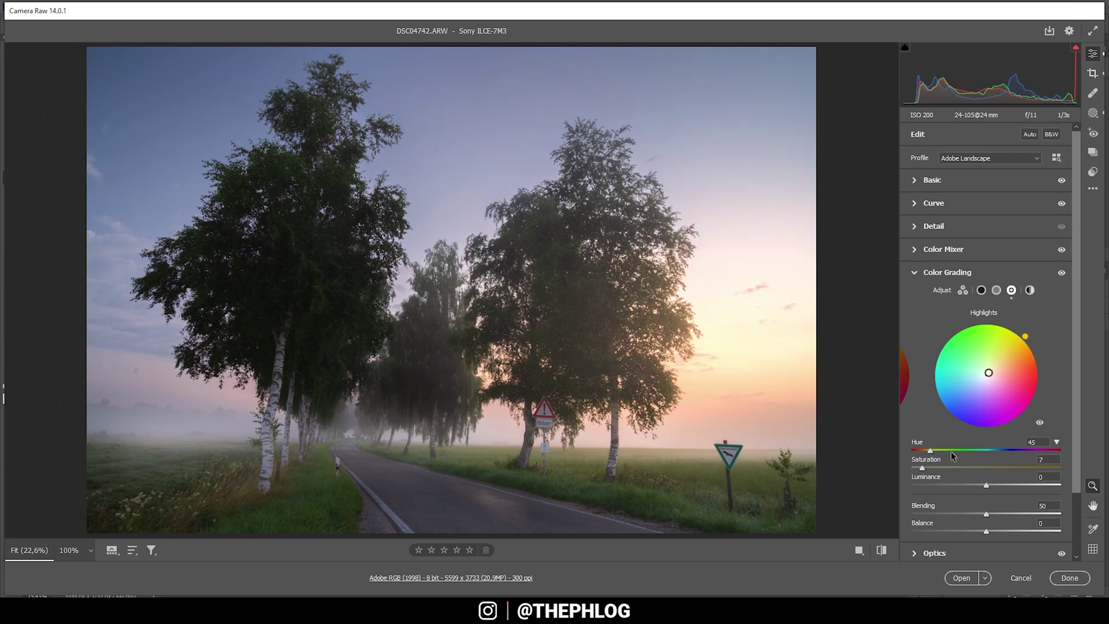
pyautogui.moveTo(929, 448); pyautogui.dragTo(967, 467)
# Step: Give the midtones a faint blue tint at hue 230, saturation 5
pyautogui.click(996, 290)
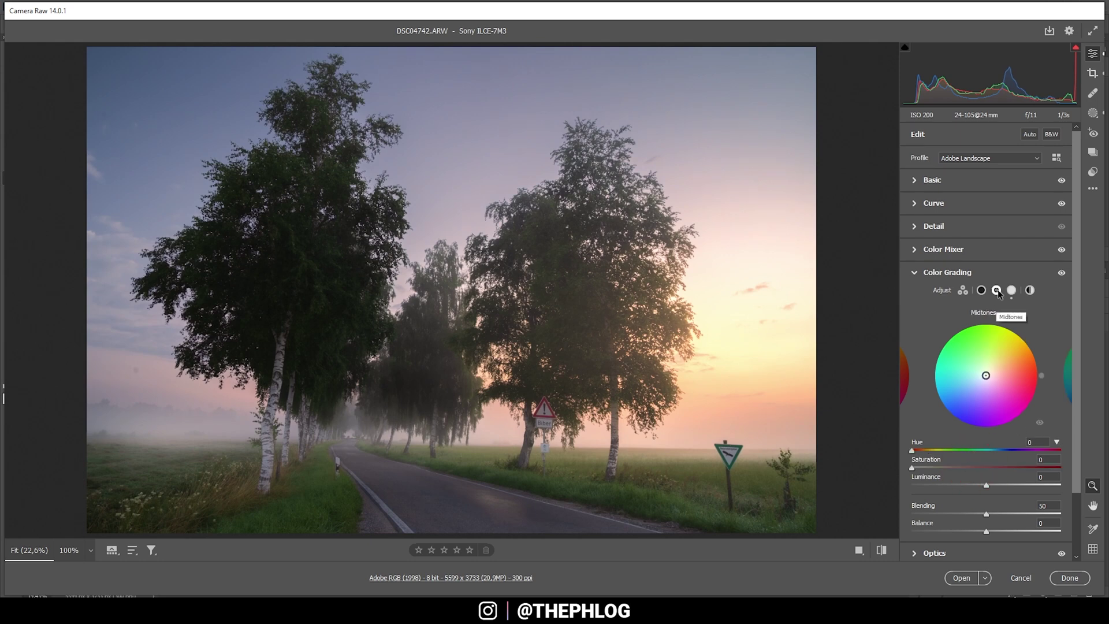
pyautogui.moveTo(987, 378); pyautogui.dragTo(984, 377)
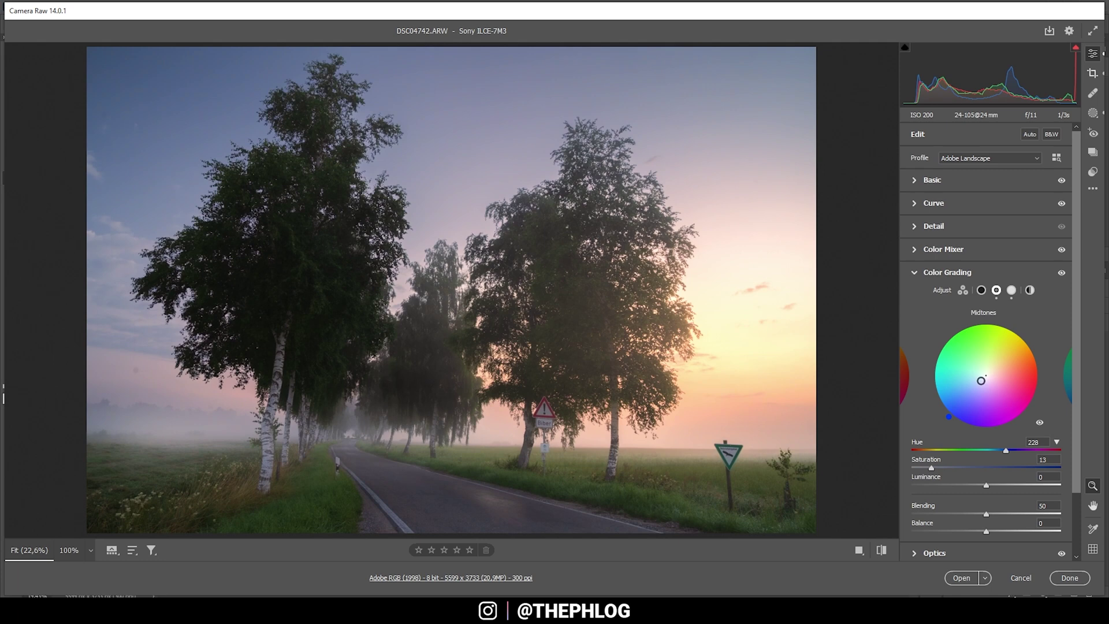
pyautogui.moveTo(981, 381); pyautogui.dragTo(979, 385)
pyautogui.moveTo(1009, 454); pyautogui.dragTo(1007, 454)
pyautogui.moveTo(944, 467)
pyautogui.mouseDown()
pyautogui.moveTo(902, 463)
pyautogui.moveTo(947, 463)
pyautogui.moveTo(930, 465)
pyautogui.mouseUp()
# Step: Tint the shadows blue at hue 234, saturation 7, compare, and collapse the panel
pyautogui.click(978, 291)
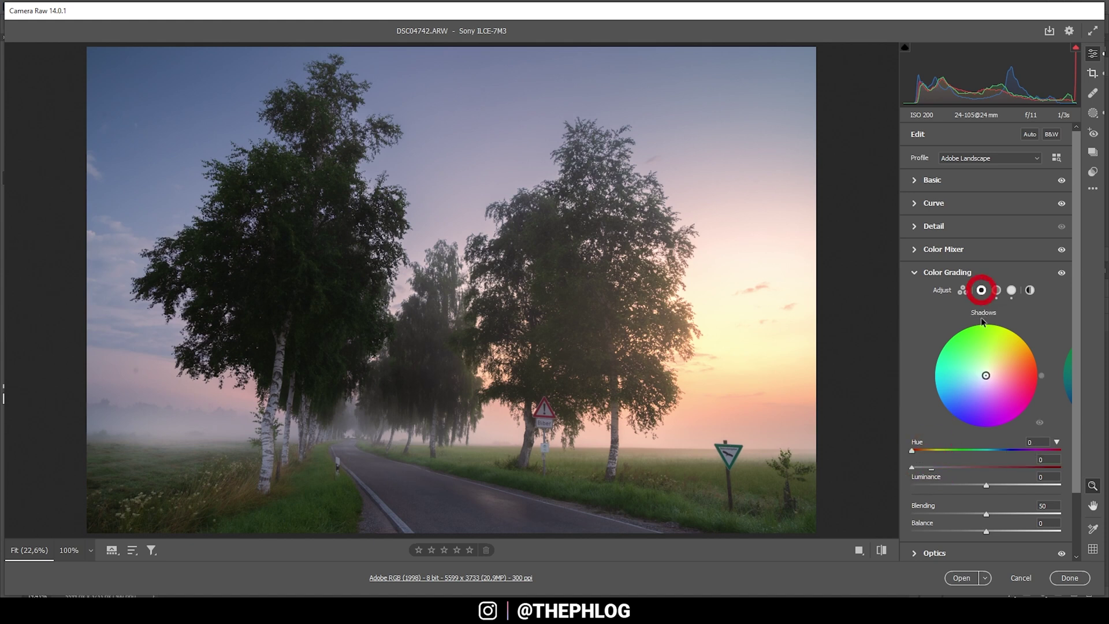
pyautogui.moveTo(986, 376); pyautogui.dragTo(981, 381)
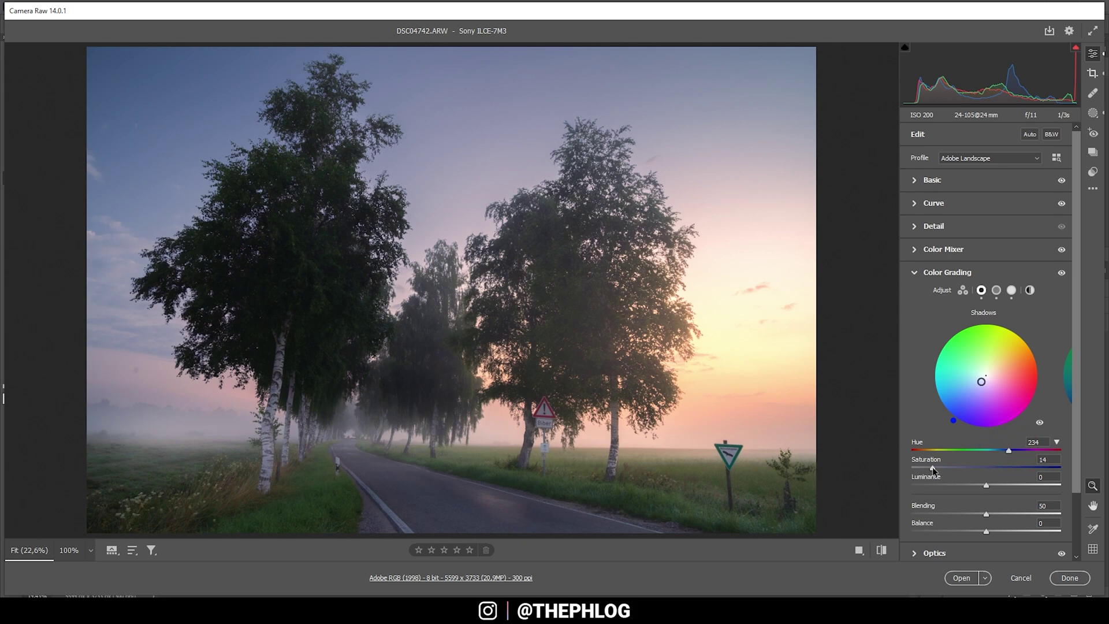
pyautogui.moveTo(932, 466); pyautogui.dragTo(921, 466)
pyautogui.click(1061, 272)
pyautogui.click(1061, 272)
pyautogui.click(931, 276)
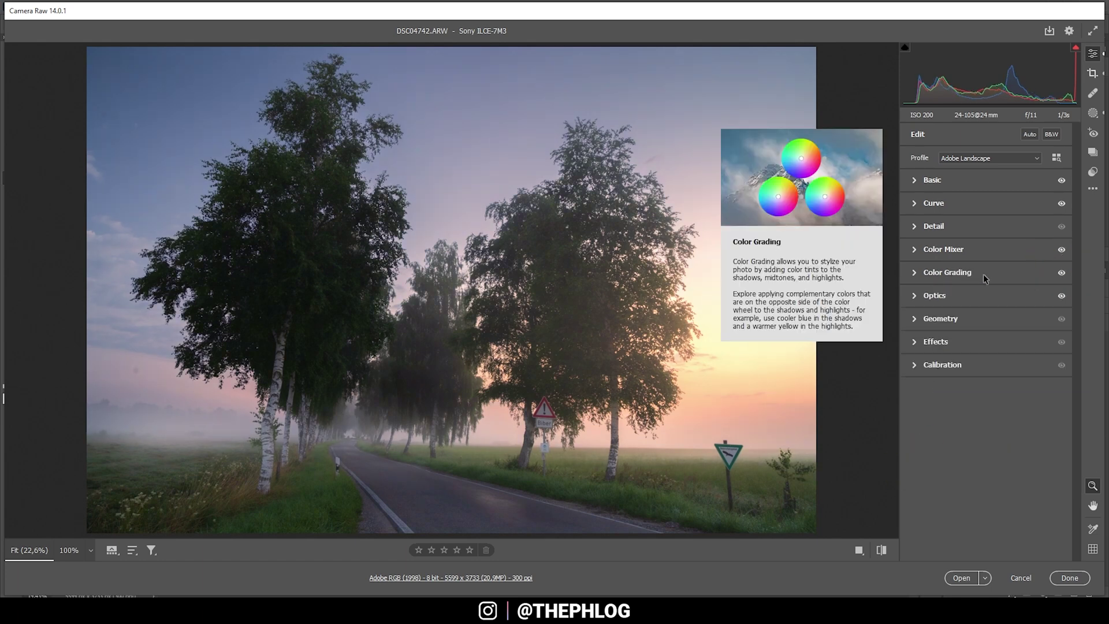
# Step: Set Calibration Blue Primary to hue -16, saturation +28, then open the photo in Photoshop
pyautogui.click(916, 366)
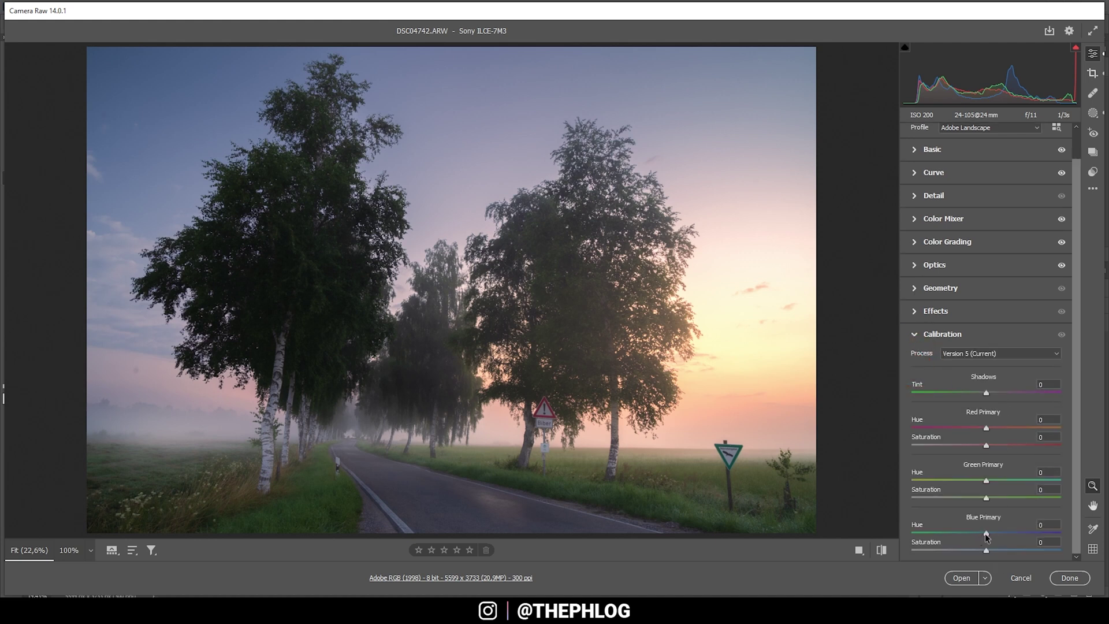
pyautogui.moveTo(986, 533); pyautogui.dragTo(973, 534)
pyautogui.moveTo(990, 551); pyautogui.dragTo(1008, 549)
pyautogui.click(1054, 335)
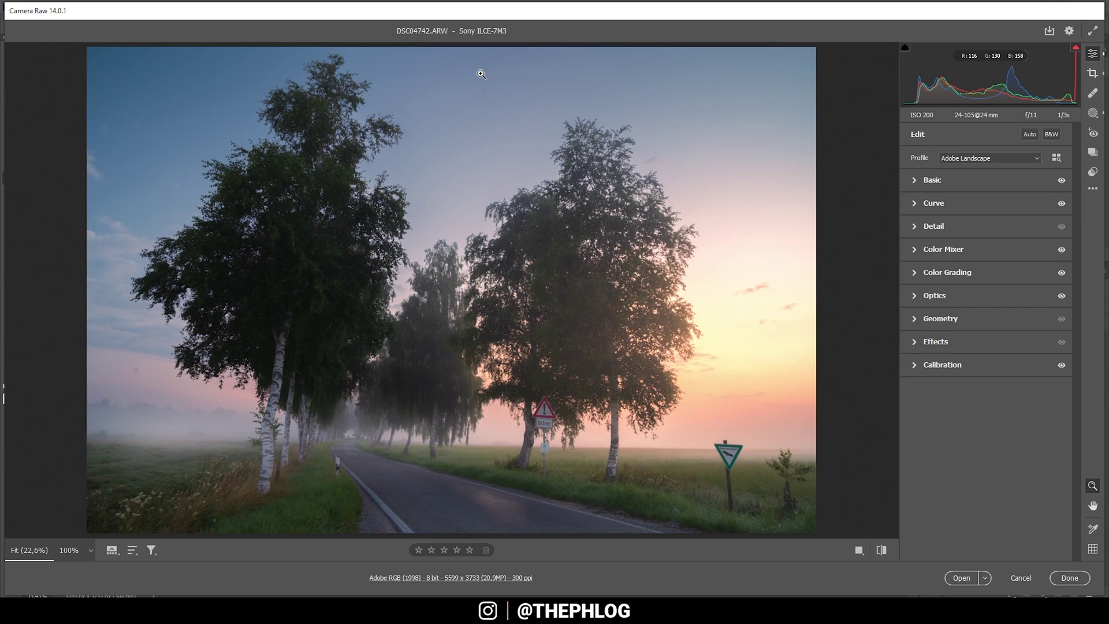
pyautogui.click(961, 578)
# Step: Remove the green Naturschutzgebiet sign and post with a Polygonal Lasso selection and Content-Aware Fill
pyautogui.scroll(-5, 401, 322)
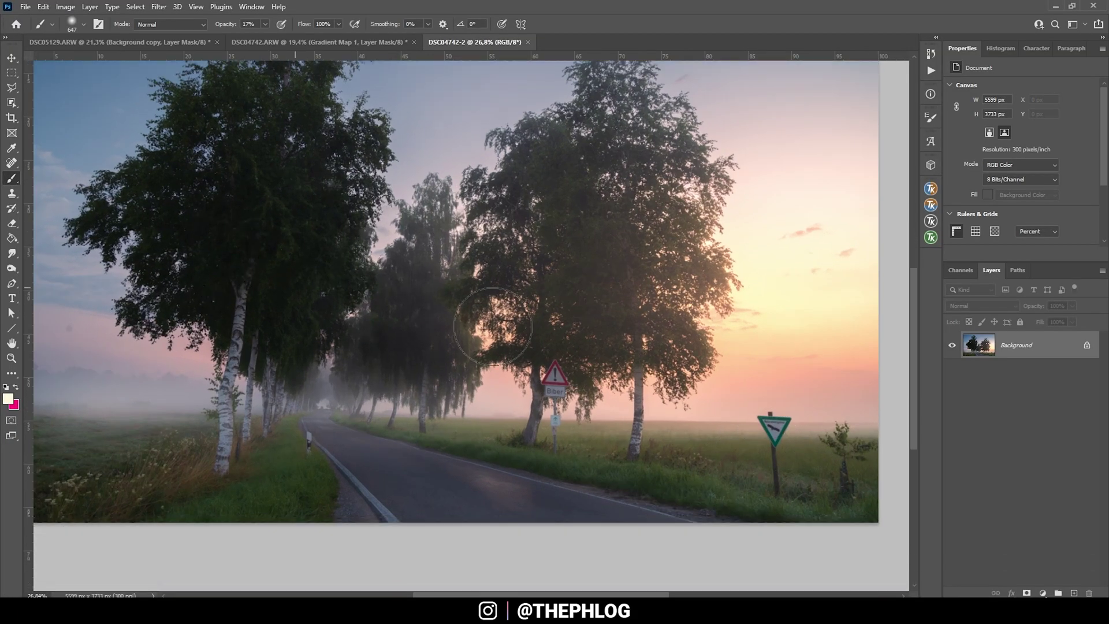
pyautogui.scroll(8, 867, 488)
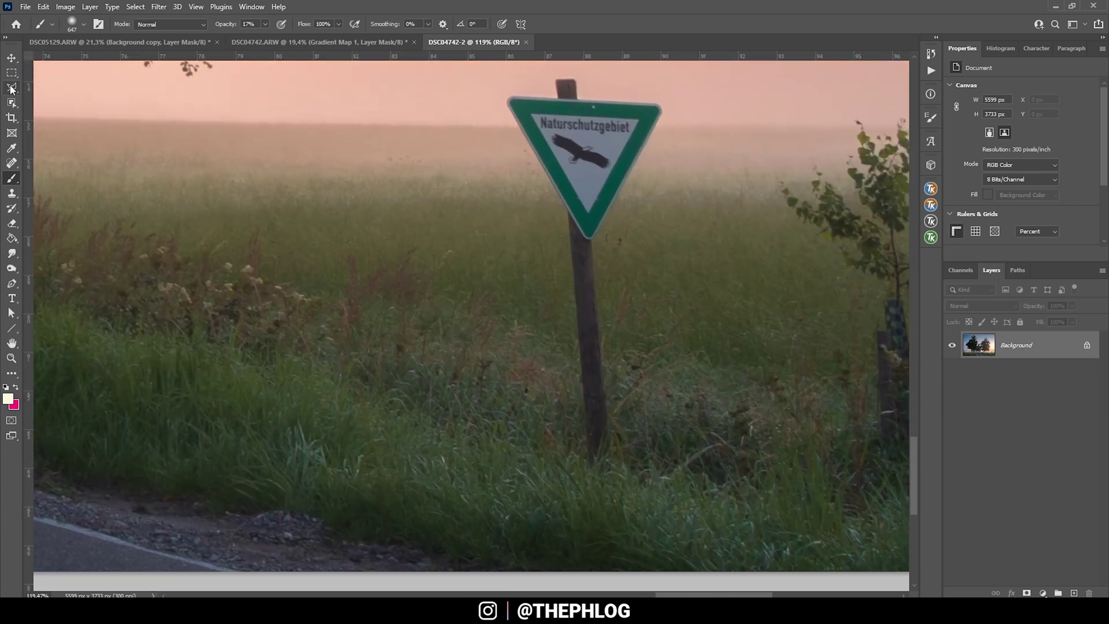
pyautogui.click(11, 87)
pyautogui.click(589, 479)
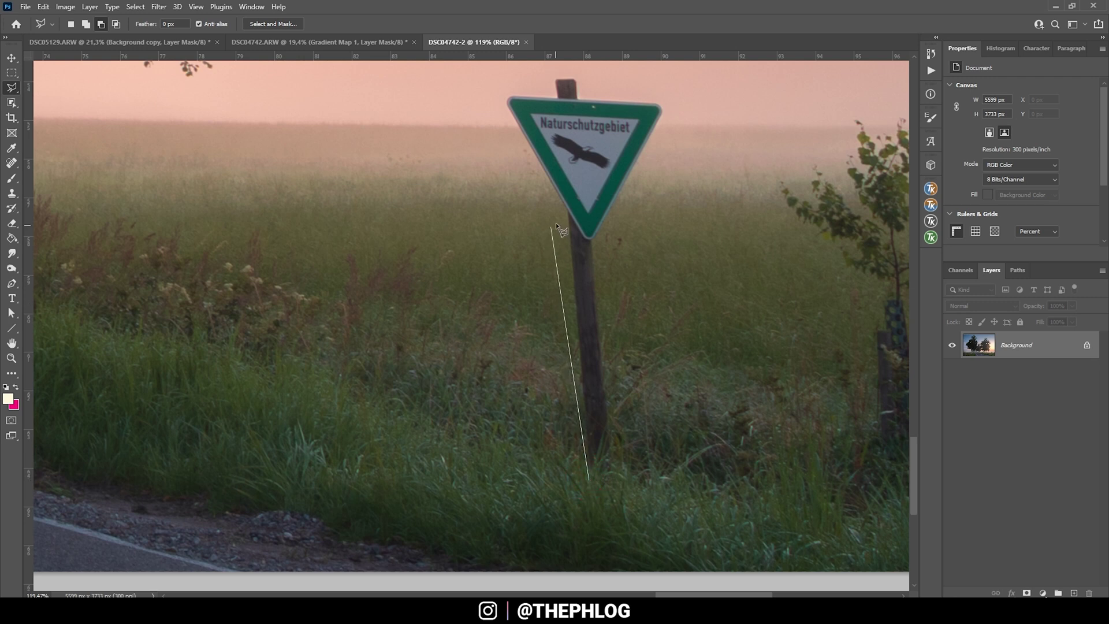
pyautogui.click(567, 212)
pyautogui.click(554, 186)
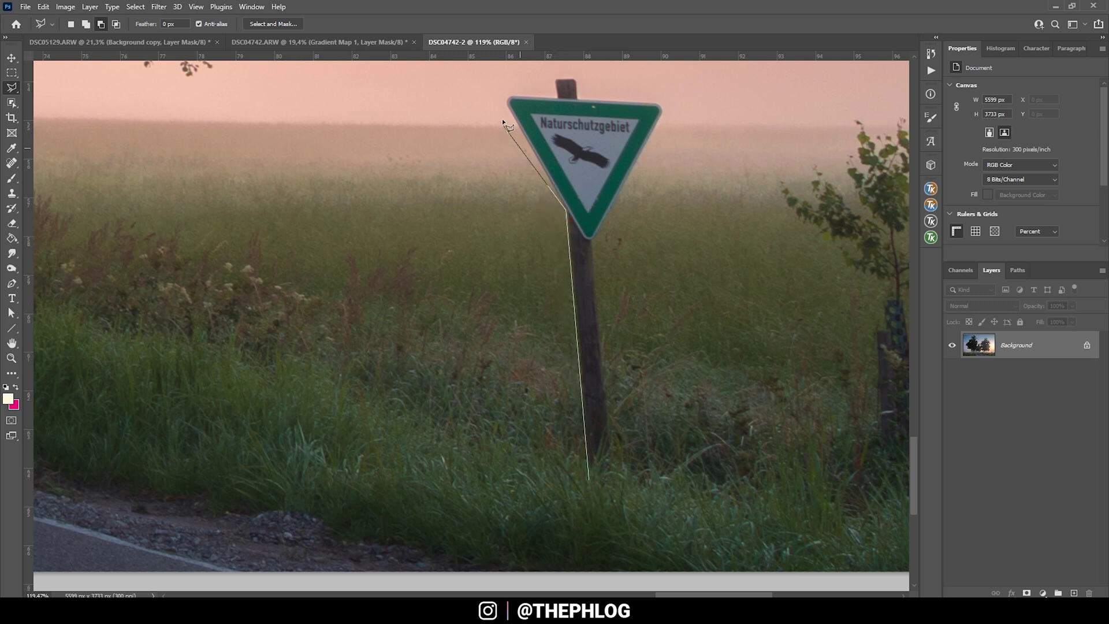
pyautogui.click(506, 105)
pyautogui.click(508, 95)
pyautogui.click(553, 93)
pyautogui.click(552, 77)
pyautogui.click(576, 77)
pyautogui.click(579, 96)
pyautogui.click(594, 241)
pyautogui.click(614, 437)
pyautogui.click(617, 471)
pyautogui.click(589, 478)
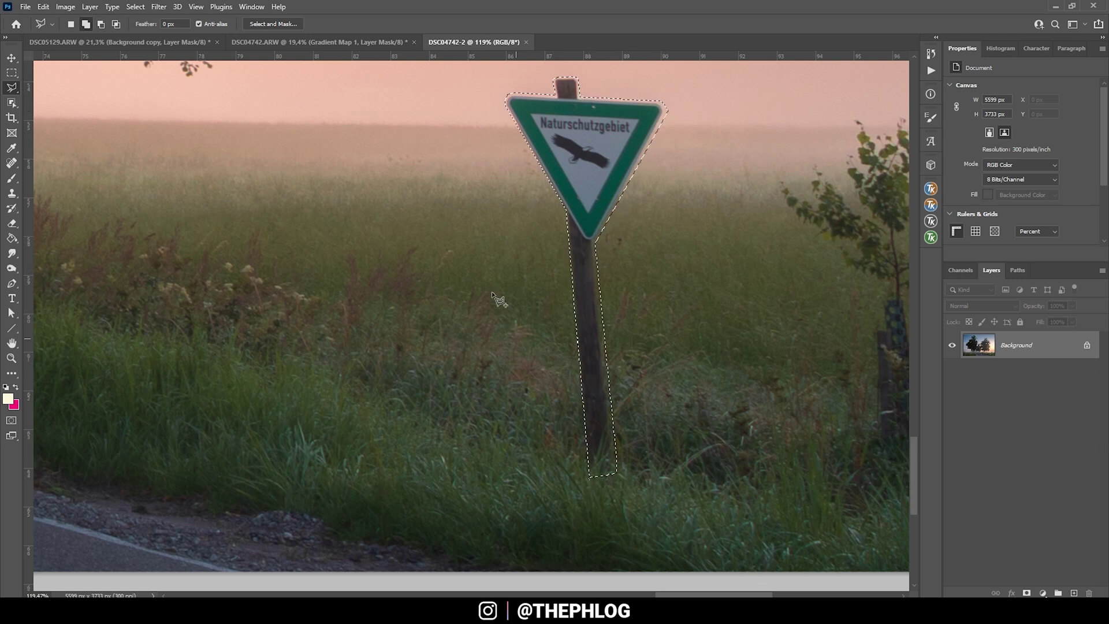
pyautogui.hotkey('shift', 'F5')
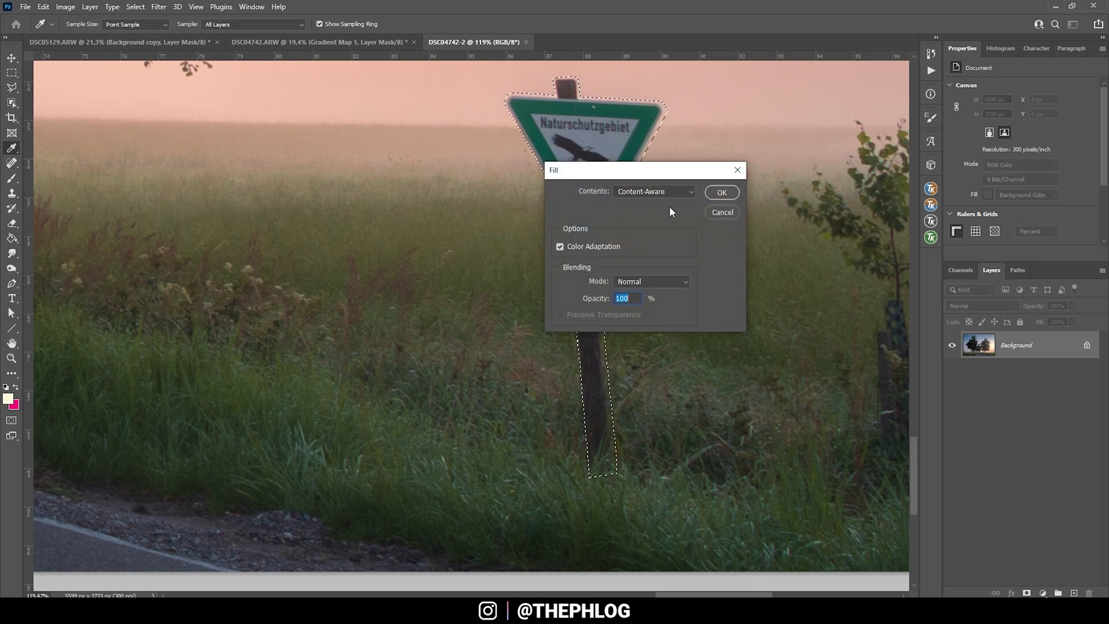
pyautogui.click(720, 193)
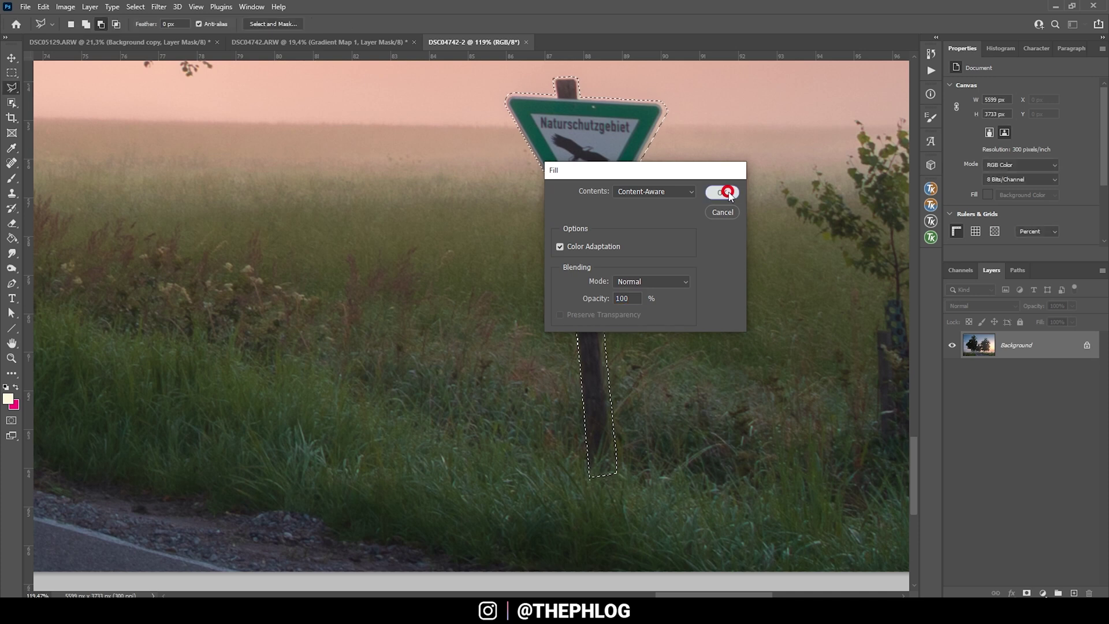
pyautogui.hotkey('ctrl', 'd')
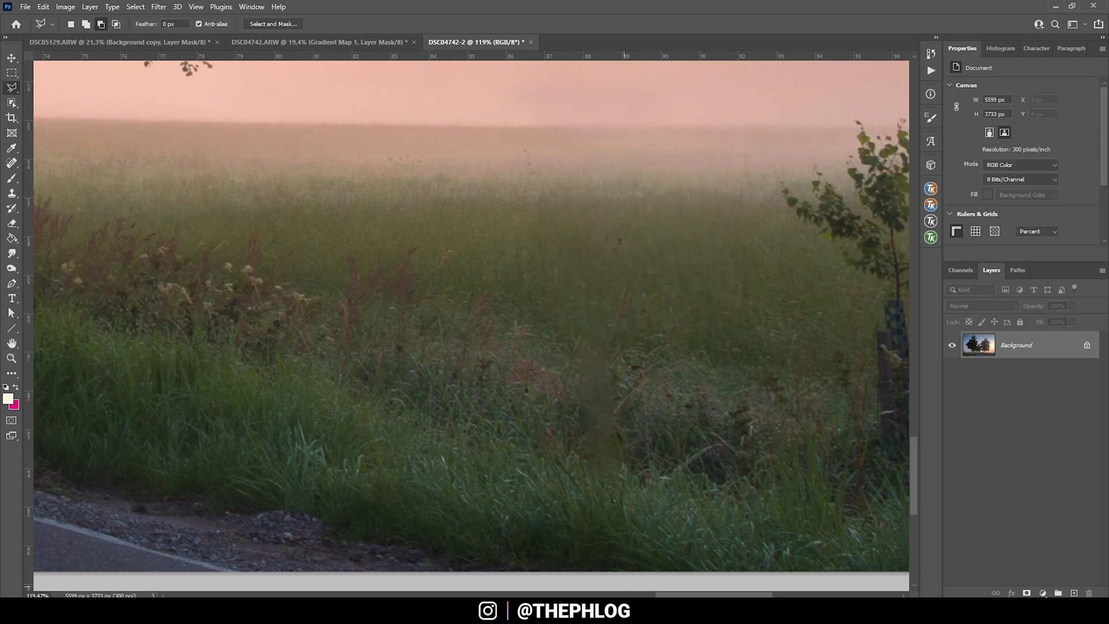
# Step: Outline the small staked tree and its post and replace them with Content-Aware Fill
pyautogui.moveTo(713, 594); pyautogui.dragTo(759, 594)
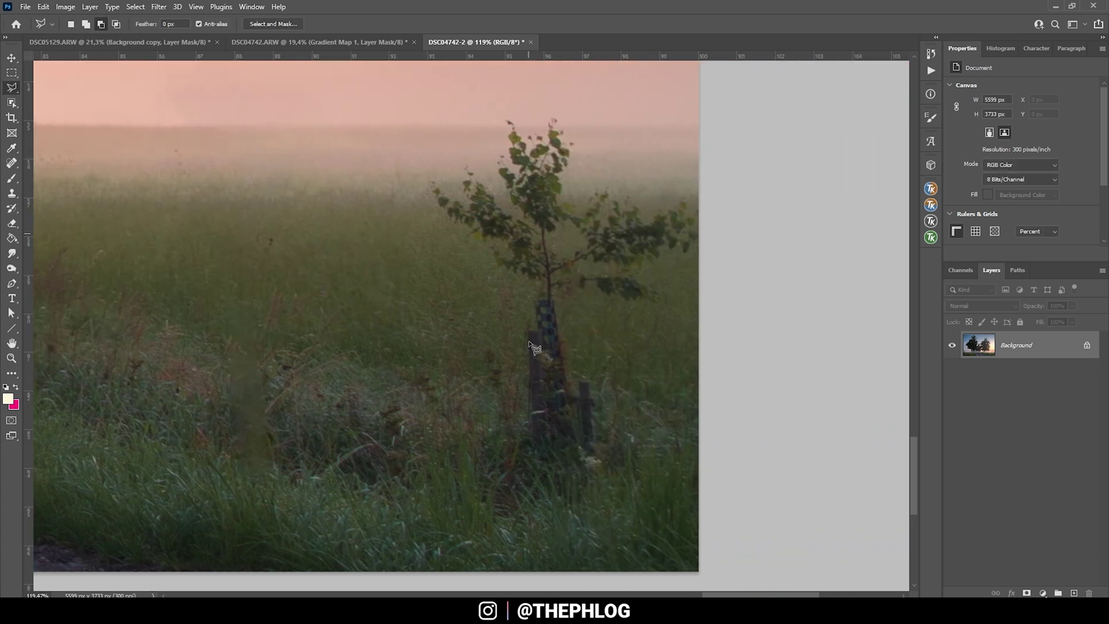
pyautogui.click(527, 457)
pyautogui.click(527, 330)
pyautogui.click(534, 288)
pyautogui.click(503, 276)
pyautogui.click(438, 221)
pyautogui.click(425, 172)
pyautogui.click(459, 156)
pyautogui.click(474, 155)
pyautogui.click(504, 115)
pyautogui.click(518, 130)
pyautogui.click(526, 131)
pyautogui.click(545, 112)
pyautogui.click(556, 112)
pyautogui.click(568, 132)
pyautogui.click(577, 156)
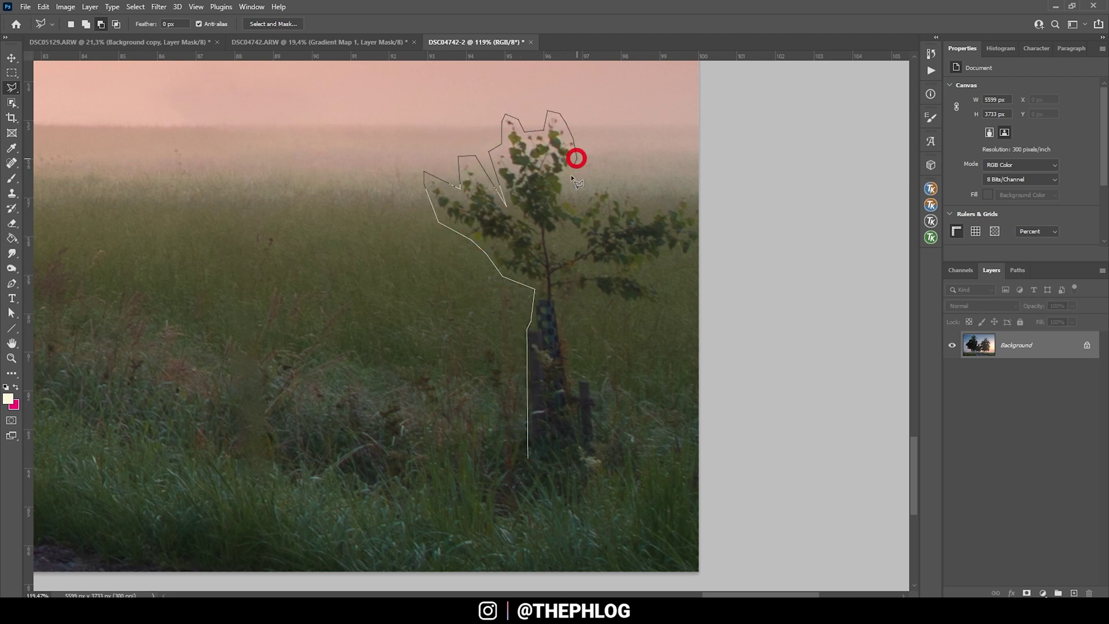
pyautogui.click(705, 261)
pyautogui.click(647, 275)
pyautogui.click(663, 315)
pyautogui.click(572, 311)
pyautogui.click(576, 367)
pyautogui.click(604, 456)
pyautogui.click(529, 460)
pyautogui.click(527, 458)
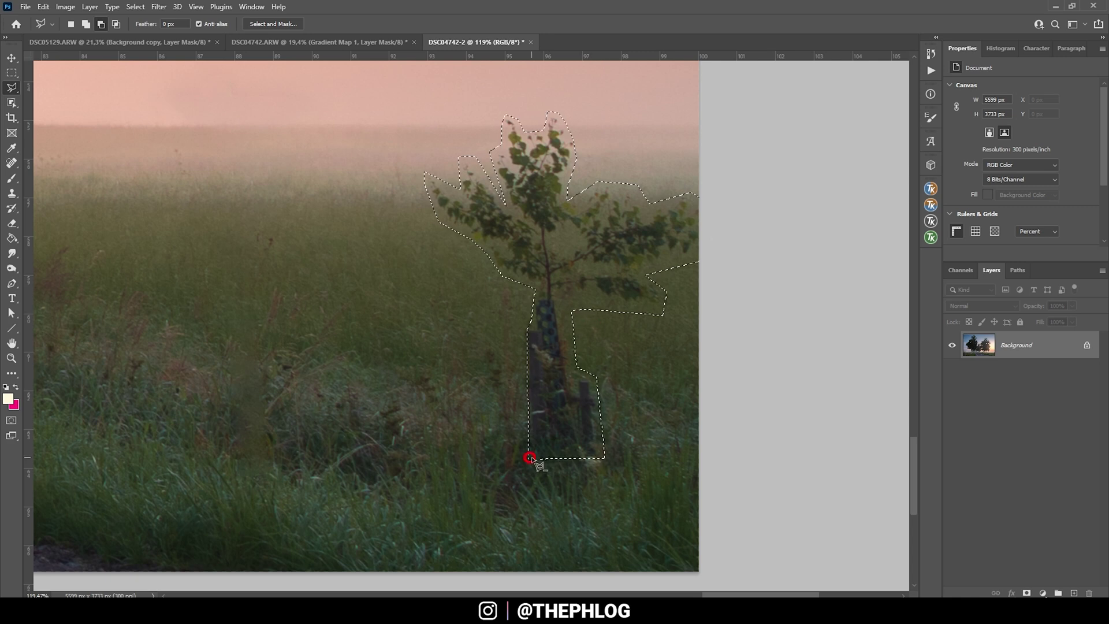
pyautogui.hotkey('shift', 'BackSpace')
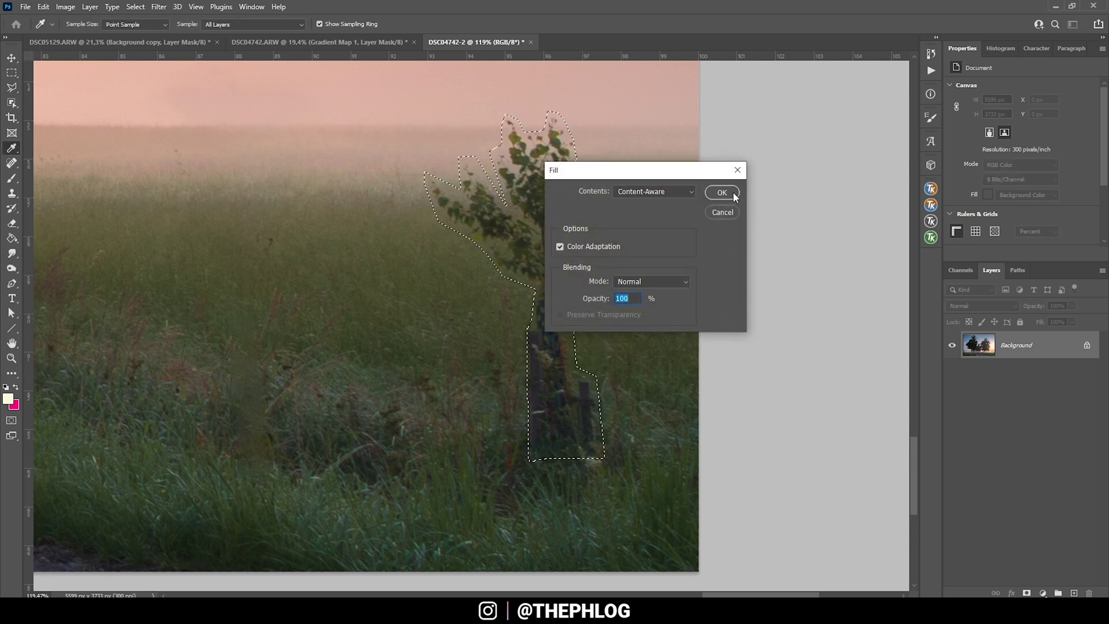
pyautogui.click(732, 194)
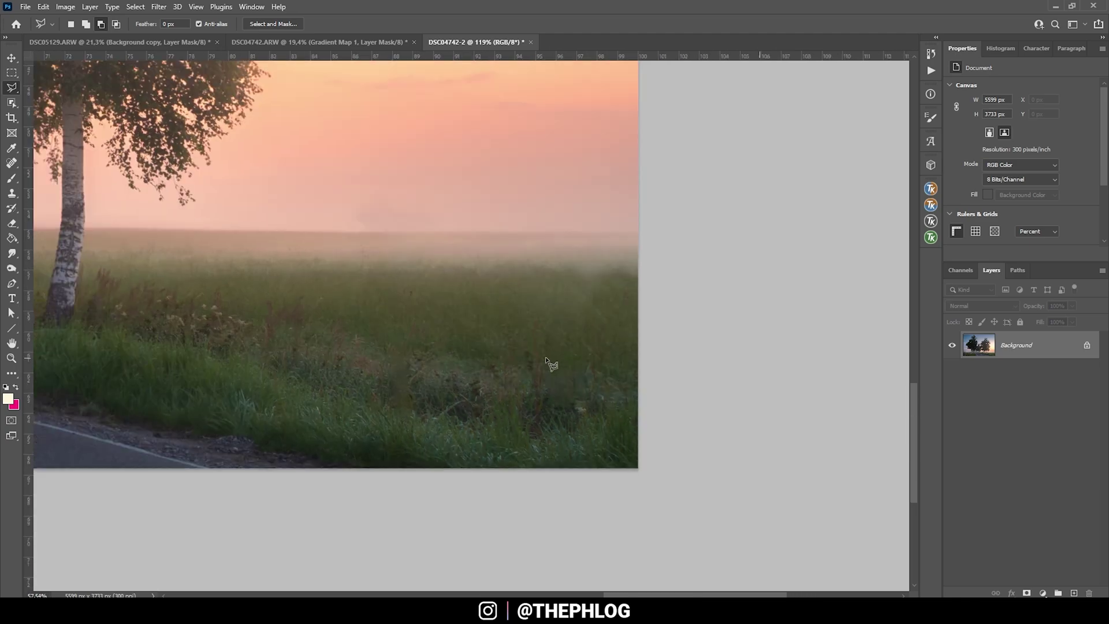
# Step: Remove the pole with the bicycle-arrow sign and small plates using Content-Aware Fill
pyautogui.scroll(-3, 545, 364)
pyautogui.scroll(8, 544, 486)
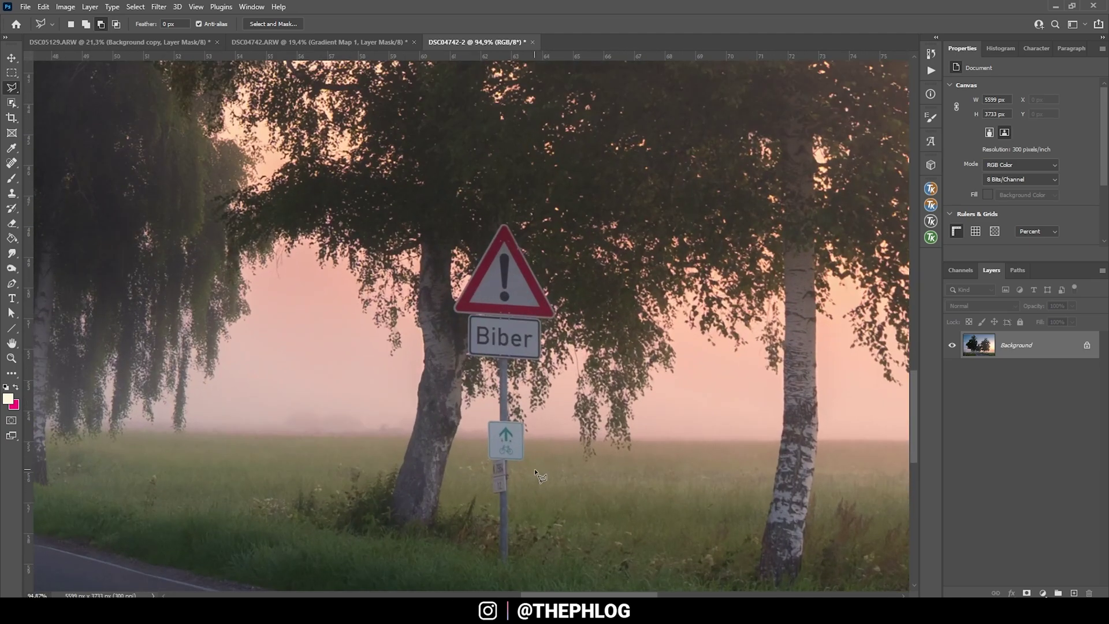
pyautogui.scroll(1, 521, 446)
pyautogui.scroll(5, 503, 511)
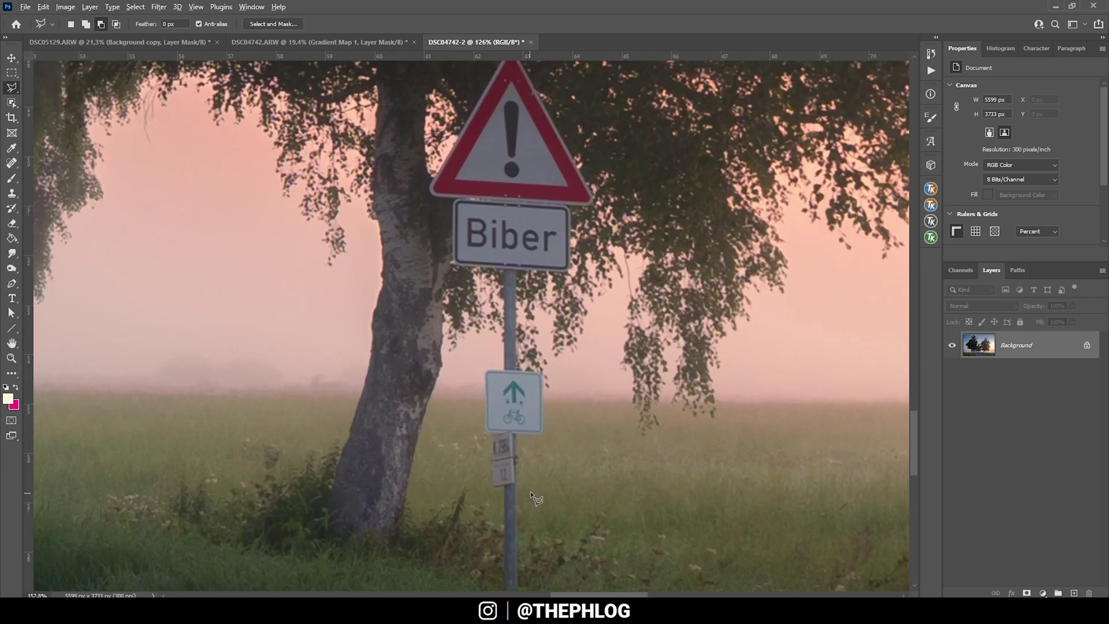
pyautogui.click(501, 559)
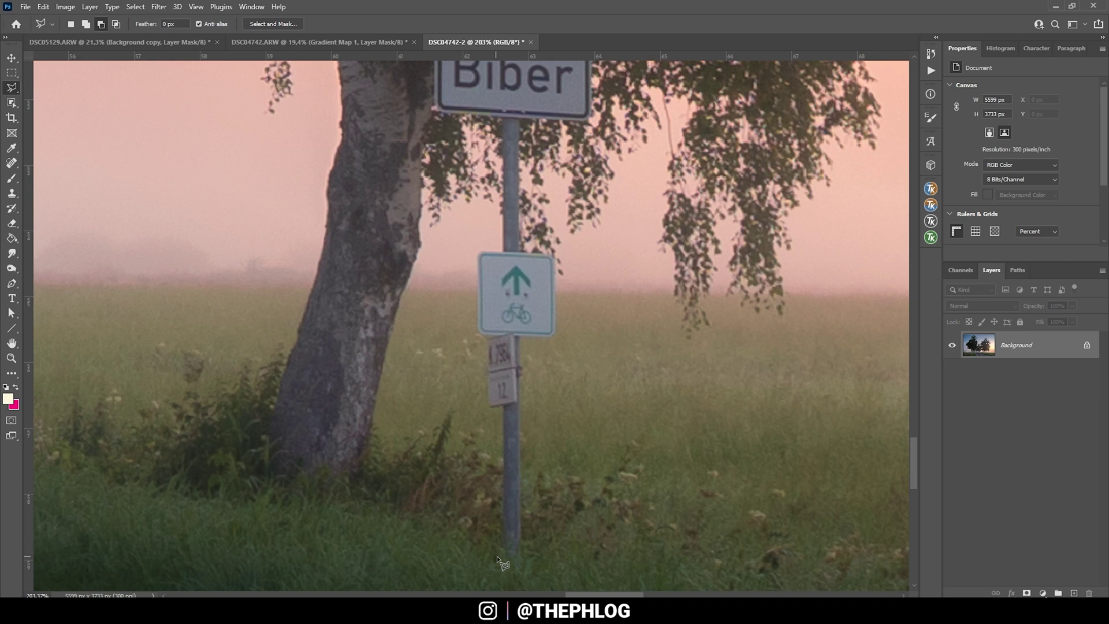
pyautogui.click(502, 411)
pyautogui.click(487, 411)
pyautogui.click(485, 341)
pyautogui.click(476, 334)
pyautogui.click(476, 250)
pyautogui.click(500, 248)
pyautogui.click(500, 121)
pyautogui.click(522, 120)
pyautogui.click(553, 339)
pyautogui.click(523, 340)
pyautogui.click(523, 559)
pyautogui.click(501, 559)
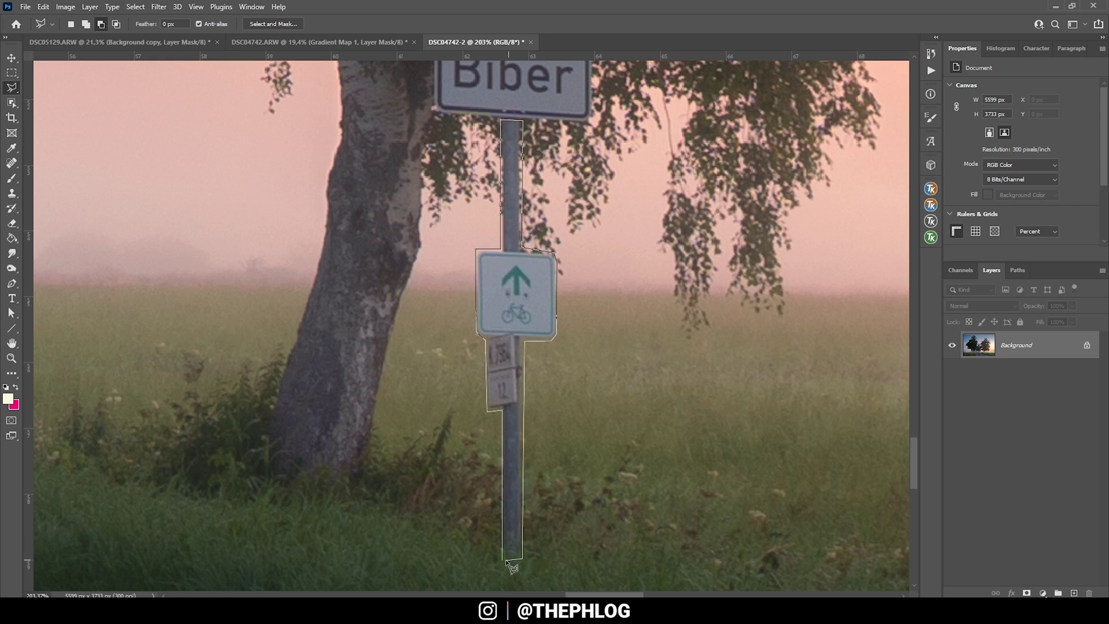
pyautogui.hotkey('shift', 'F5')
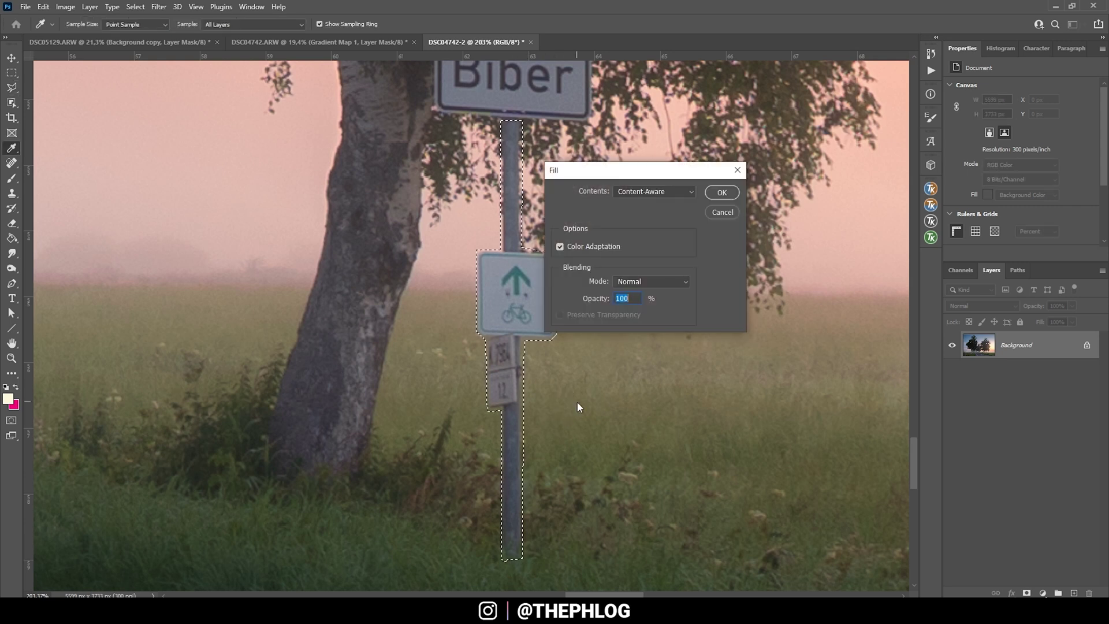
pyautogui.click(721, 192)
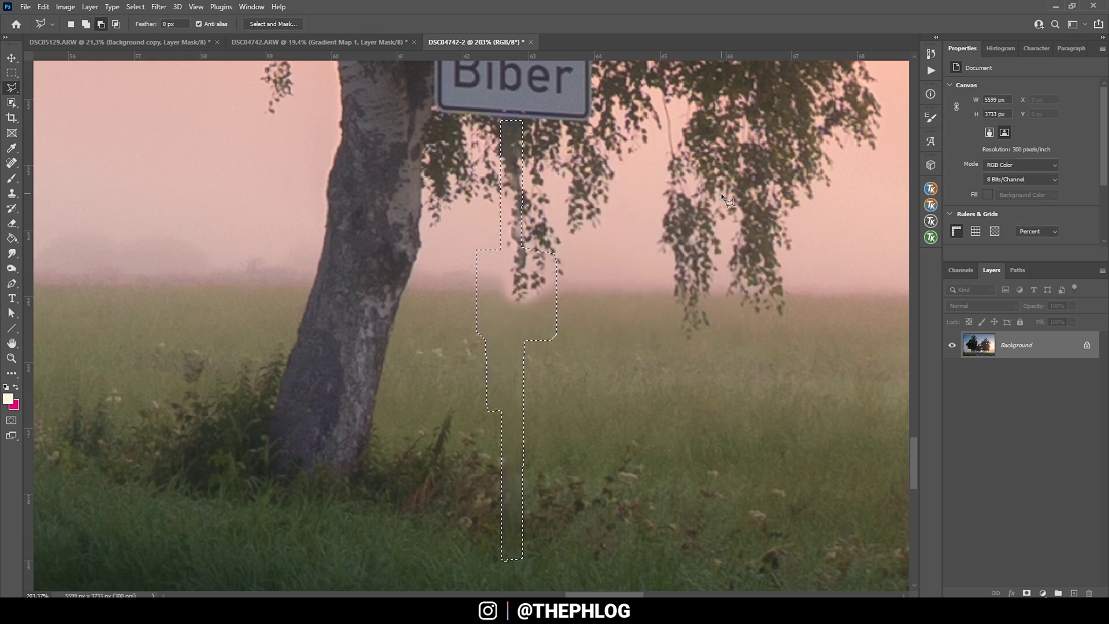
pyautogui.hotkey('ctrl', 'd')
# Step: Duplicate Background as Layer 1 and begin outlining the warning triangle on the birch
pyautogui.scroll(-3, 606, 370)
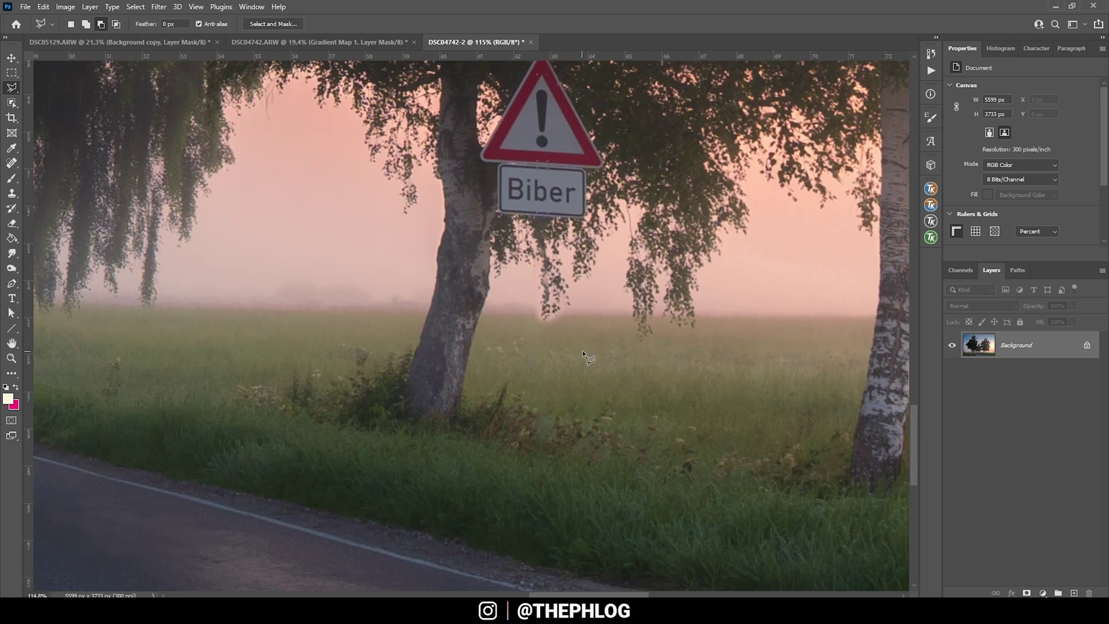
pyautogui.scroll(3, 582, 350)
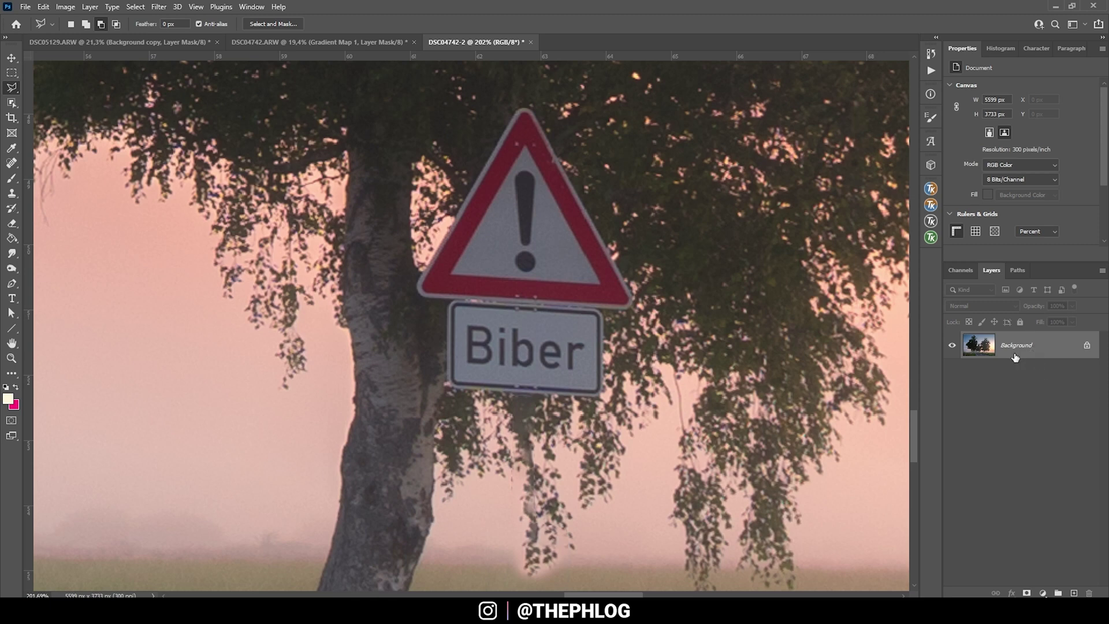
pyautogui.moveTo(1016, 356); pyautogui.dragTo(1007, 345)
pyautogui.hotkey('ctrl', 'j')
pyautogui.scroll(1, 466, 253)
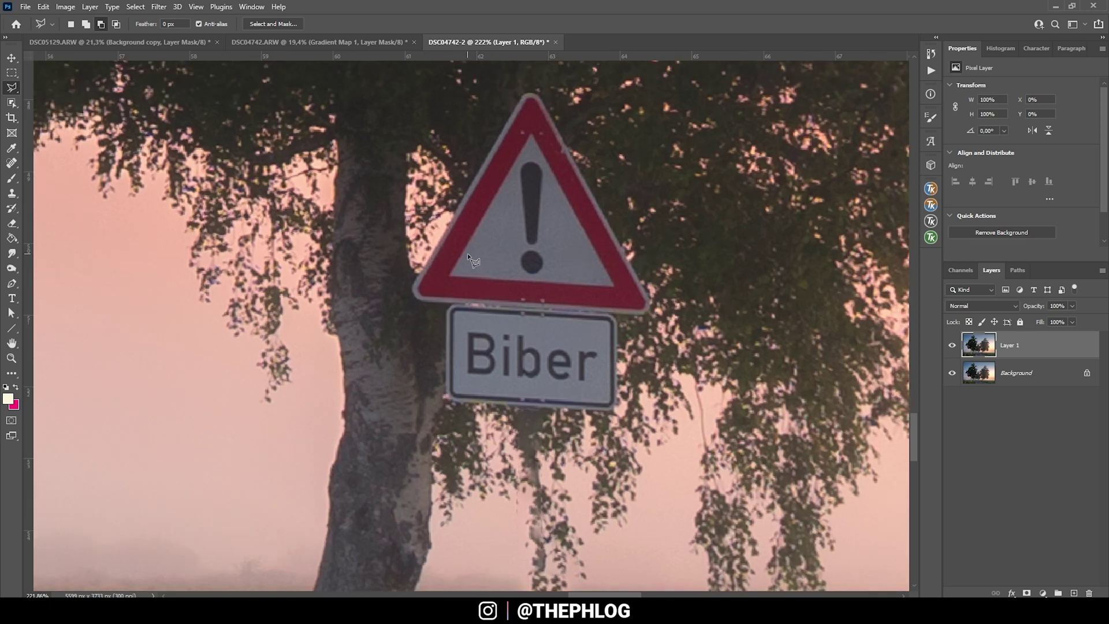
pyautogui.click(413, 284)
pyautogui.click(523, 88)
# Step: Complete the selection around the warning triangle and Biber plate
pyautogui.click(537, 89)
pyautogui.click(659, 310)
pyautogui.click(617, 318)
pyautogui.click(616, 407)
pyautogui.click(448, 400)
pyautogui.click(448, 311)
pyautogui.click(412, 284)
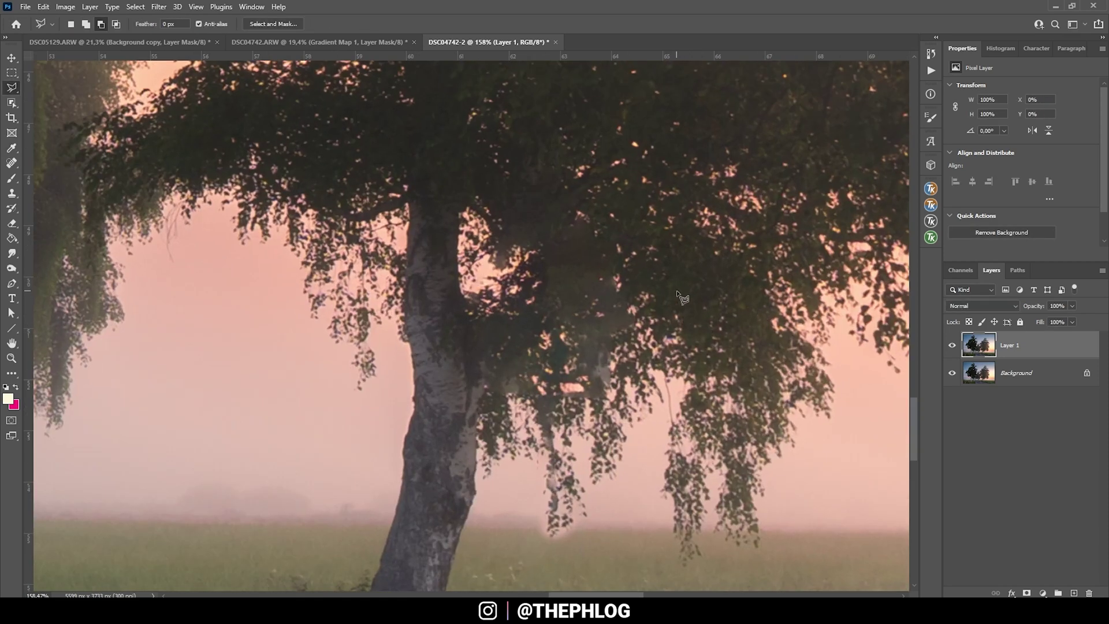
# Step: Clone nearby birch leaves over the leftover hazy patch with a roughly 114 px brush
pyautogui.scroll(1, 687, 315)
pyautogui.press('s')
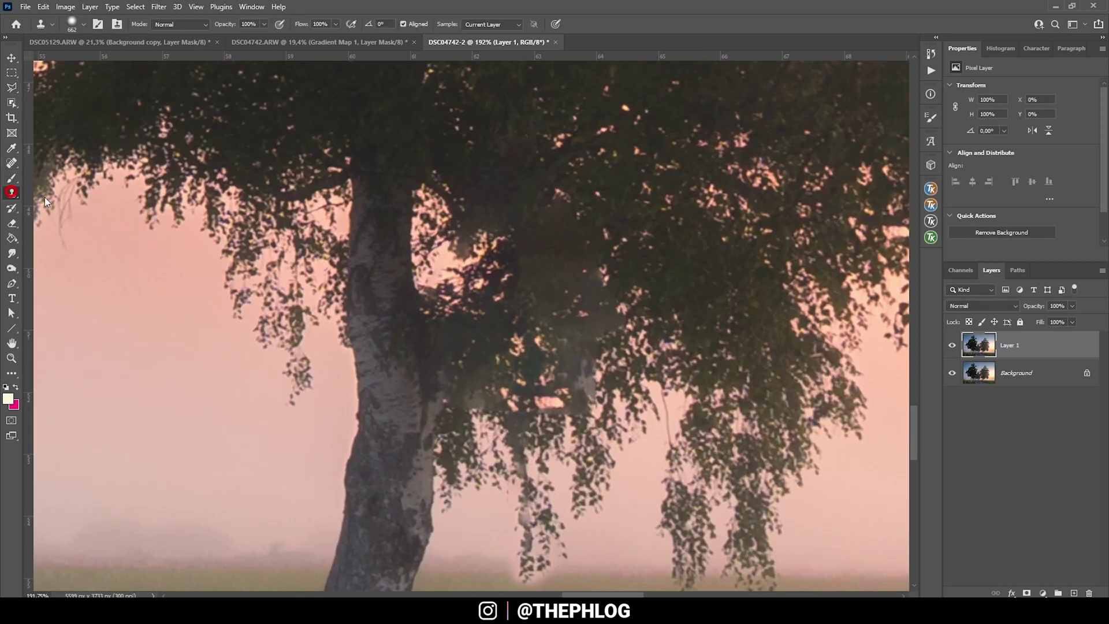
pyautogui.keyDown('alt'); pyautogui.rightClick(678, 315); pyautogui.keyUp('alt')
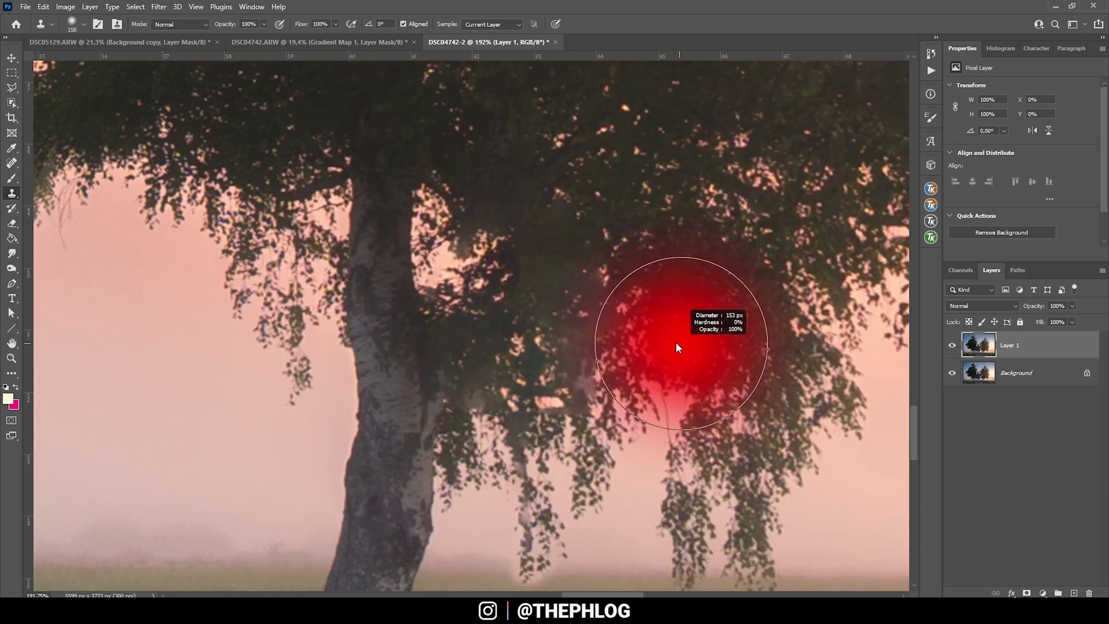
pyautogui.keyDown('alt'); pyautogui.rightClick(647, 376); pyautogui.keyUp('alt')
pyautogui.keyDown('alt'); pyautogui.click(691, 343); pyautogui.keyUp('alt')
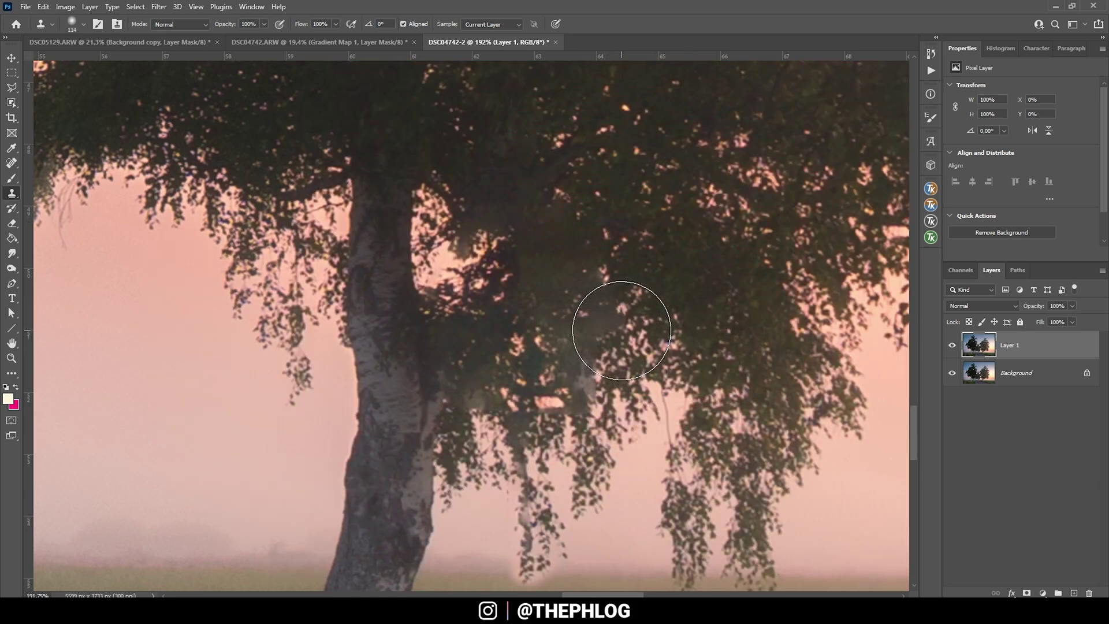
pyautogui.keyDown('alt'); pyautogui.click(463, 322); pyautogui.keyUp('alt')
pyautogui.scroll(-10, 658, 375)
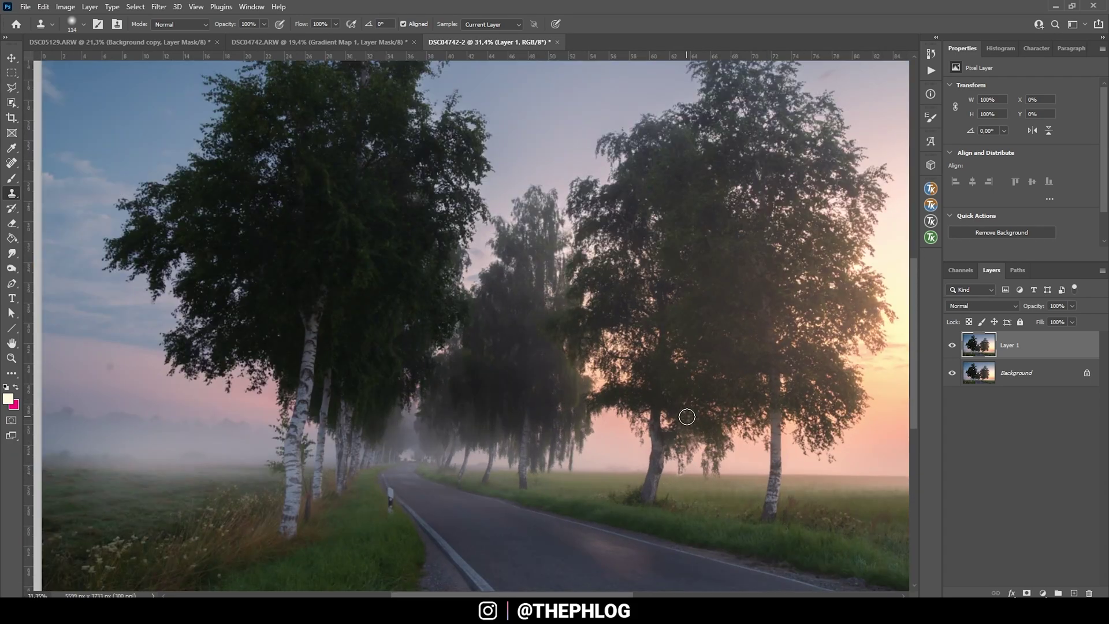
# Step: Heal away the roadside reflector posts with a 42 px Spot Healing Brush
pyautogui.click(12, 164)
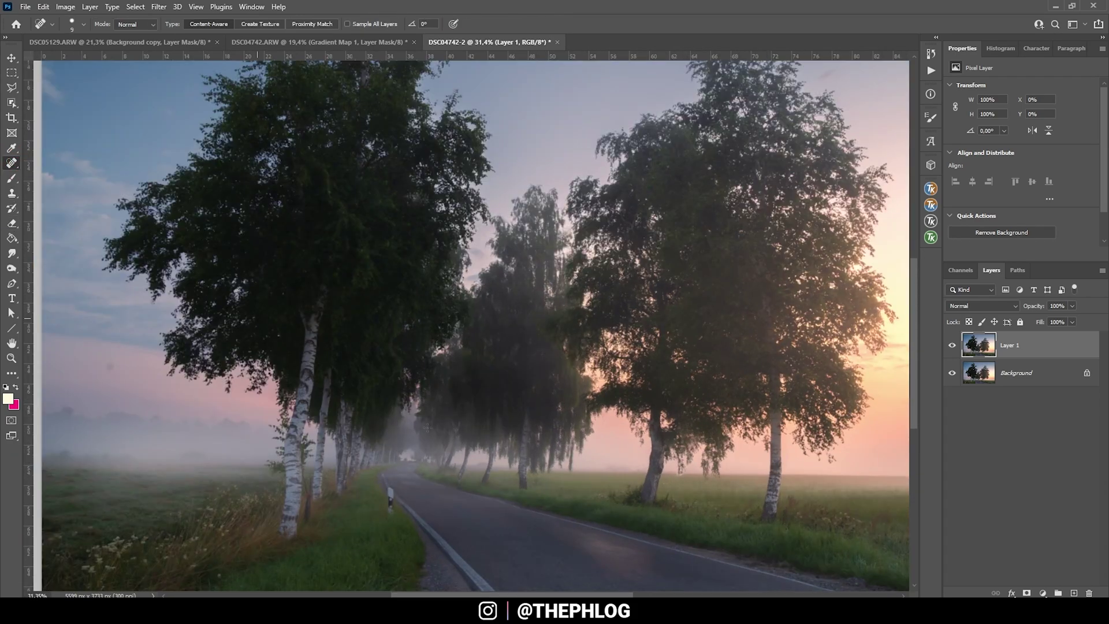
pyautogui.scroll(8, 391, 491)
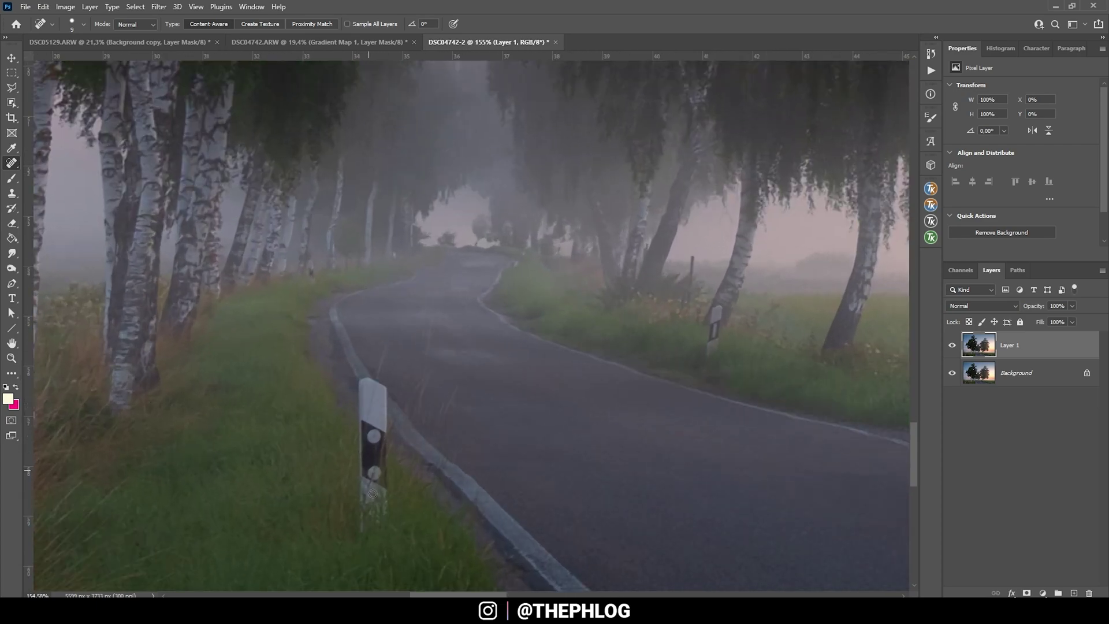
pyautogui.moveTo(372, 508); pyautogui.dragTo(389, 508)
pyautogui.moveTo(371, 395); pyautogui.dragTo(382, 518)
pyautogui.moveTo(633, 358); pyautogui.dragTo(633, 358)
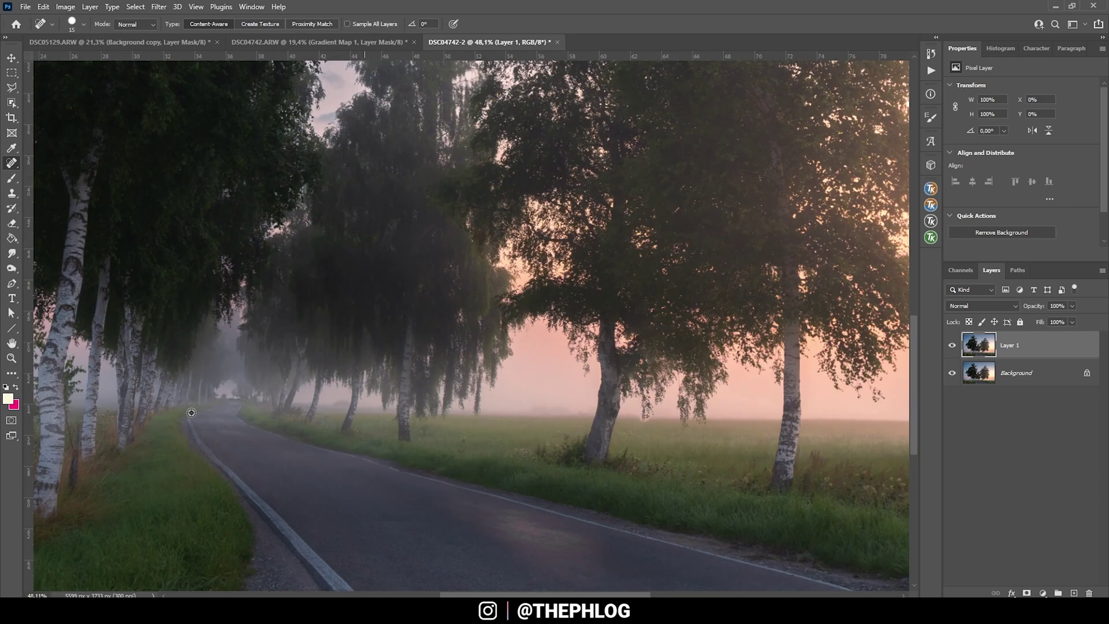
pyautogui.scroll(-5, 191, 413)
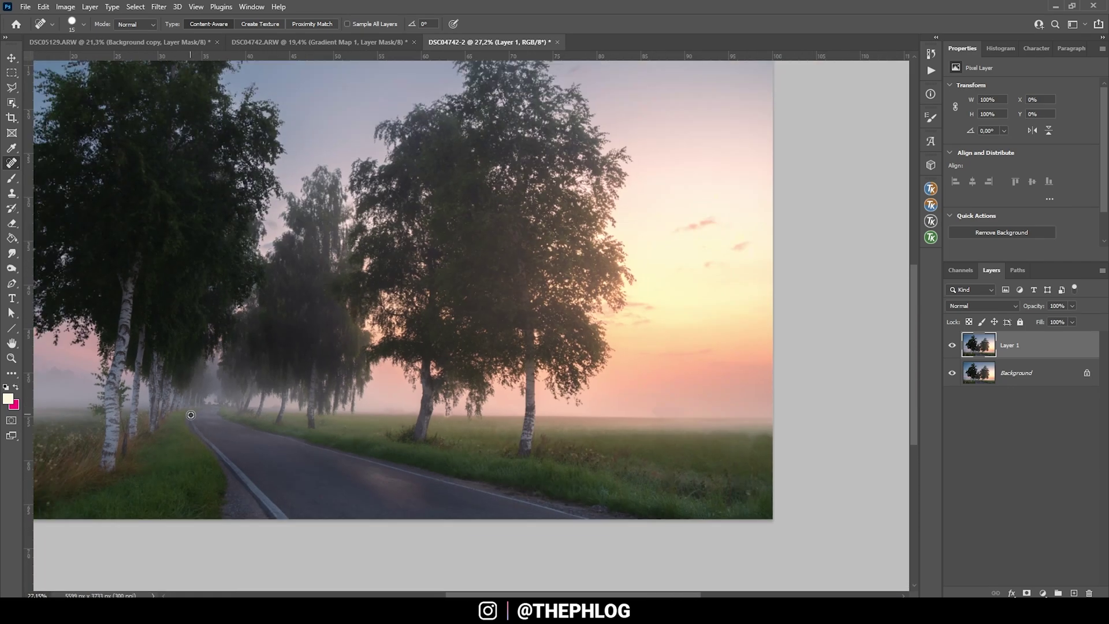
pyautogui.scroll(1, 460, 408)
pyautogui.scroll(1, 461, 409)
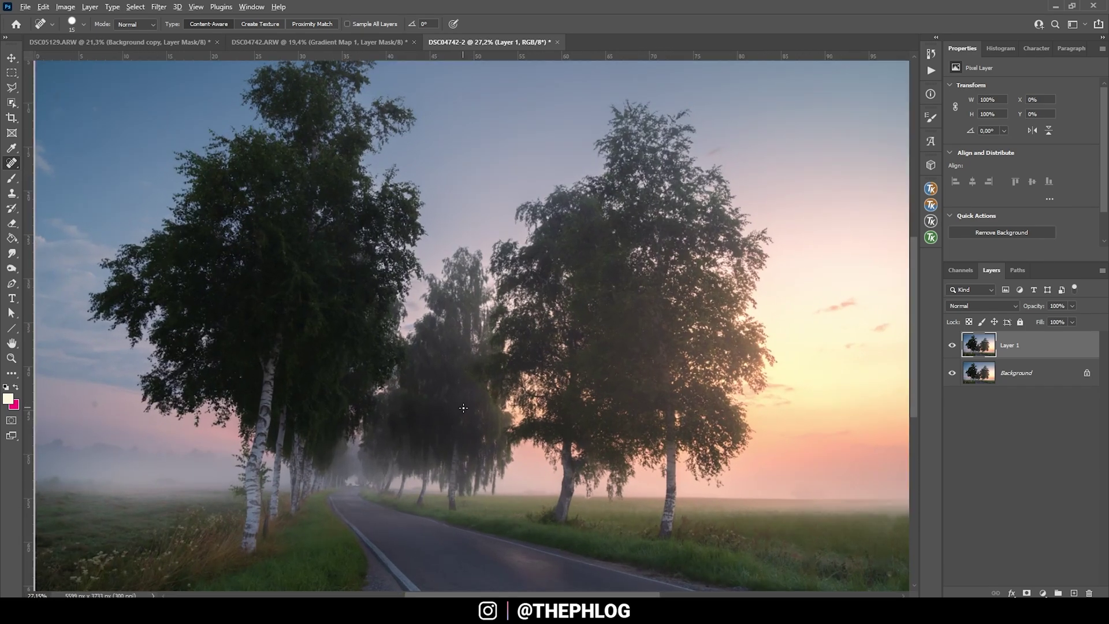
pyautogui.scroll(-2, 459, 407)
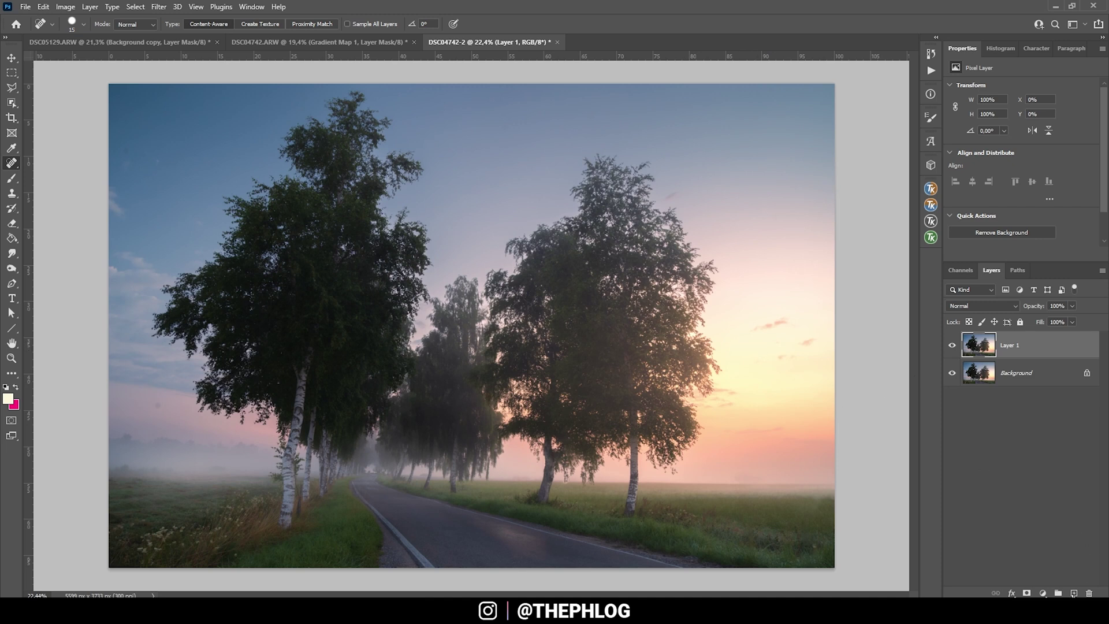
# Step: Add a new empty Layer 2 in Overlay blend mode
pyautogui.click(1073, 594)
pyautogui.click(969, 303)
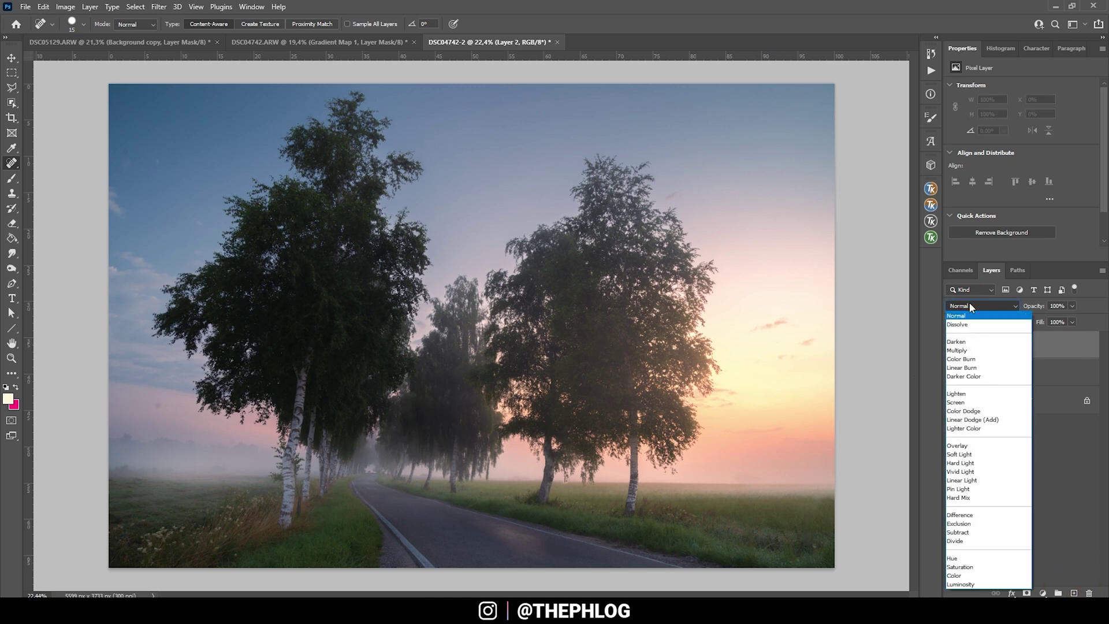
pyautogui.click(965, 445)
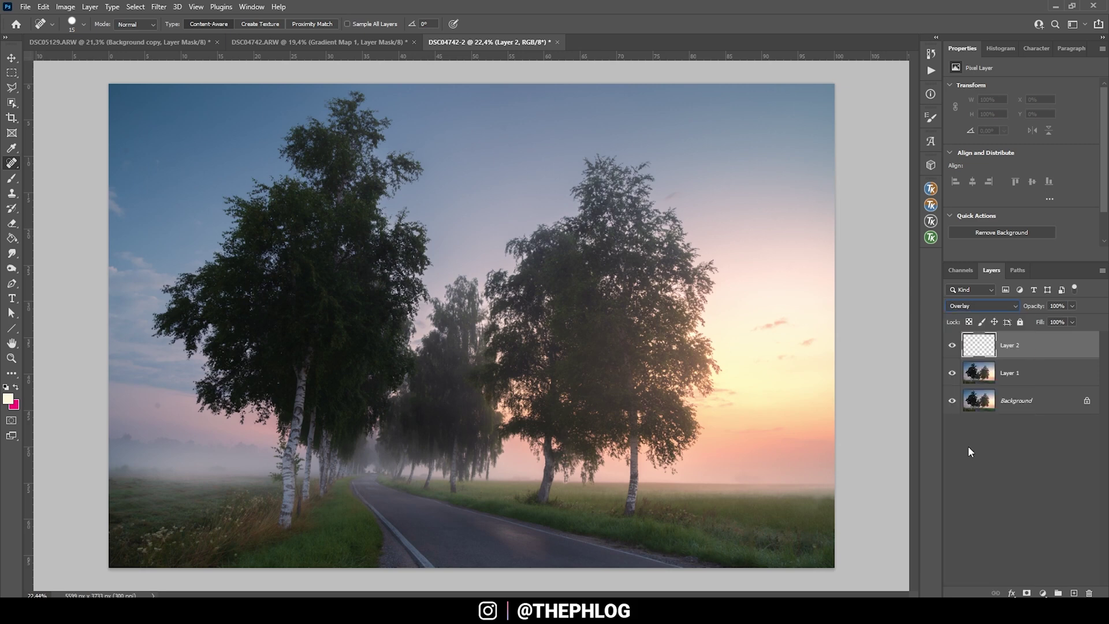
# Step: Build a Midtones-2 luminosity mask in TK RapidMask and apply it to Layer 2
pyautogui.click(930, 240)
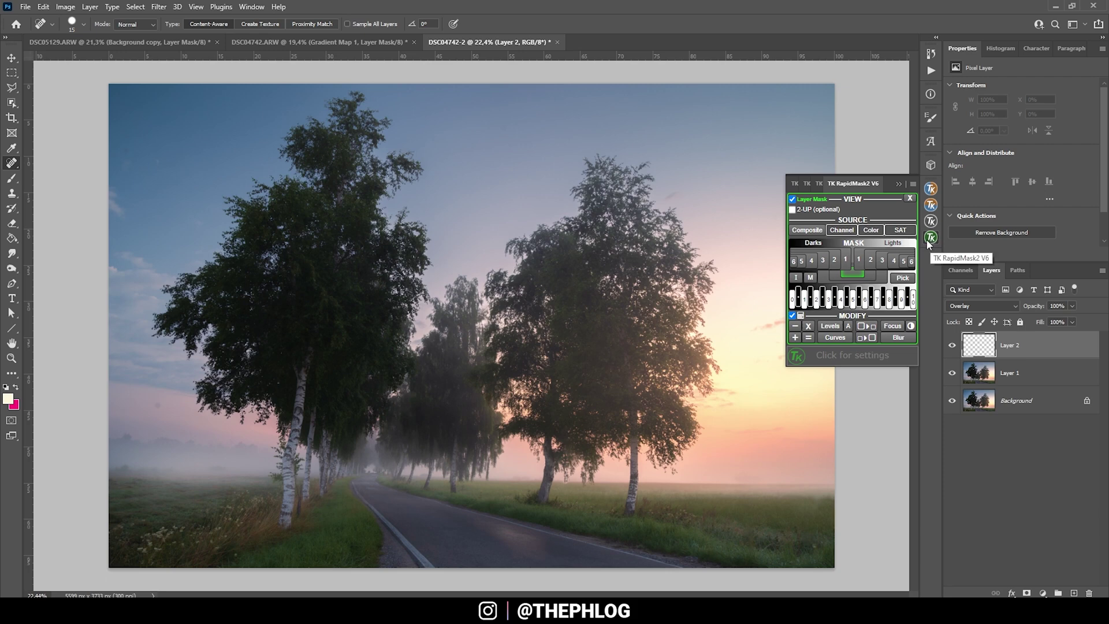
pyautogui.click(792, 198)
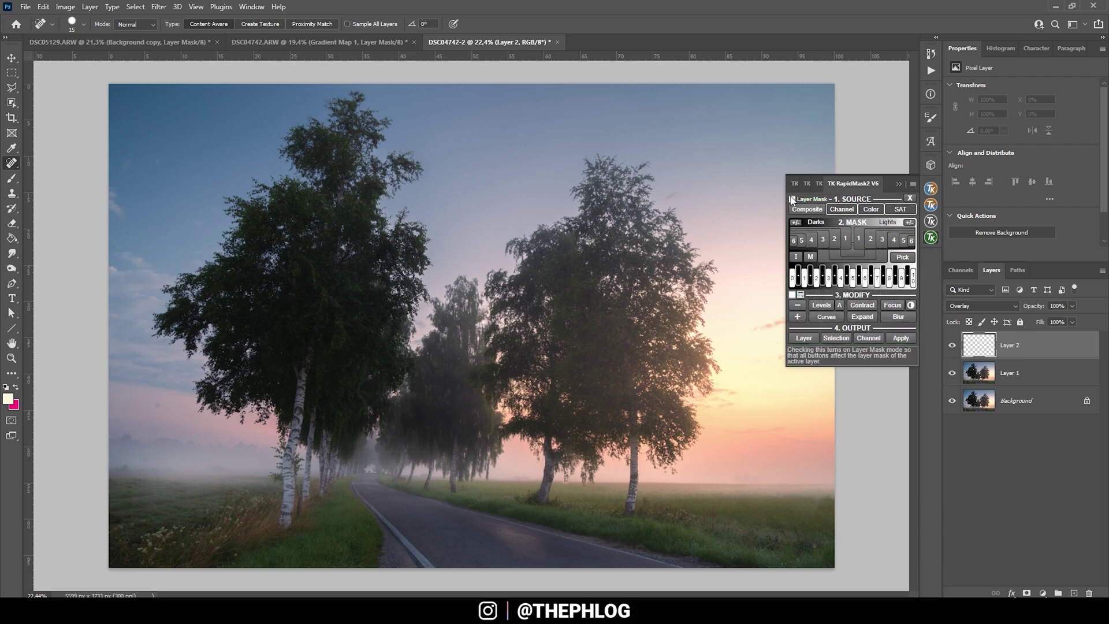
pyautogui.click(851, 252)
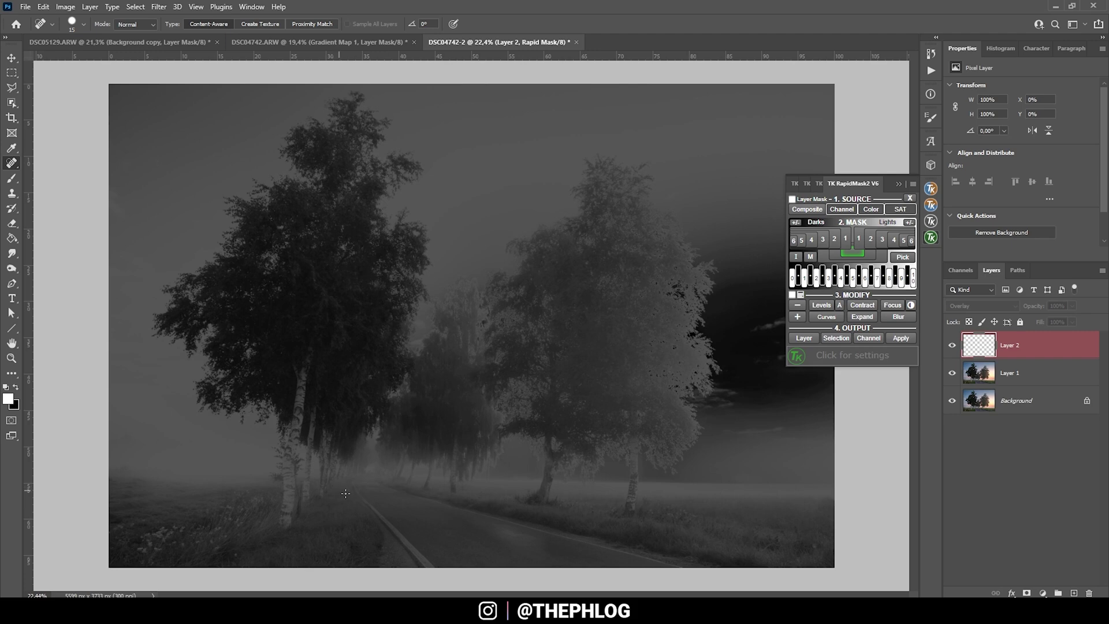
pyautogui.click(846, 253)
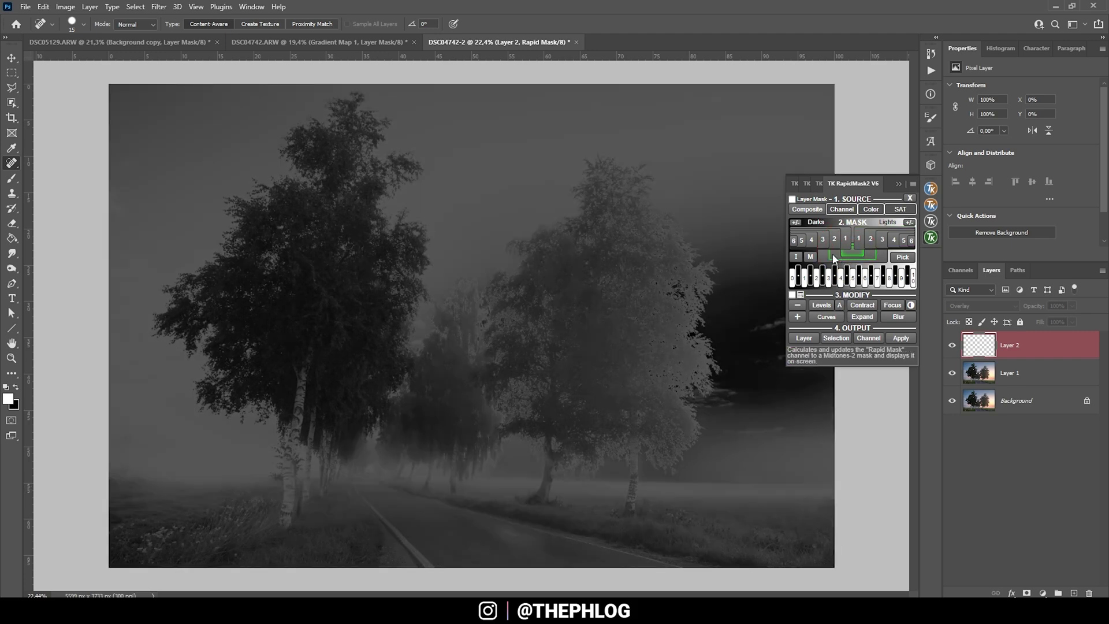
pyautogui.click(843, 250)
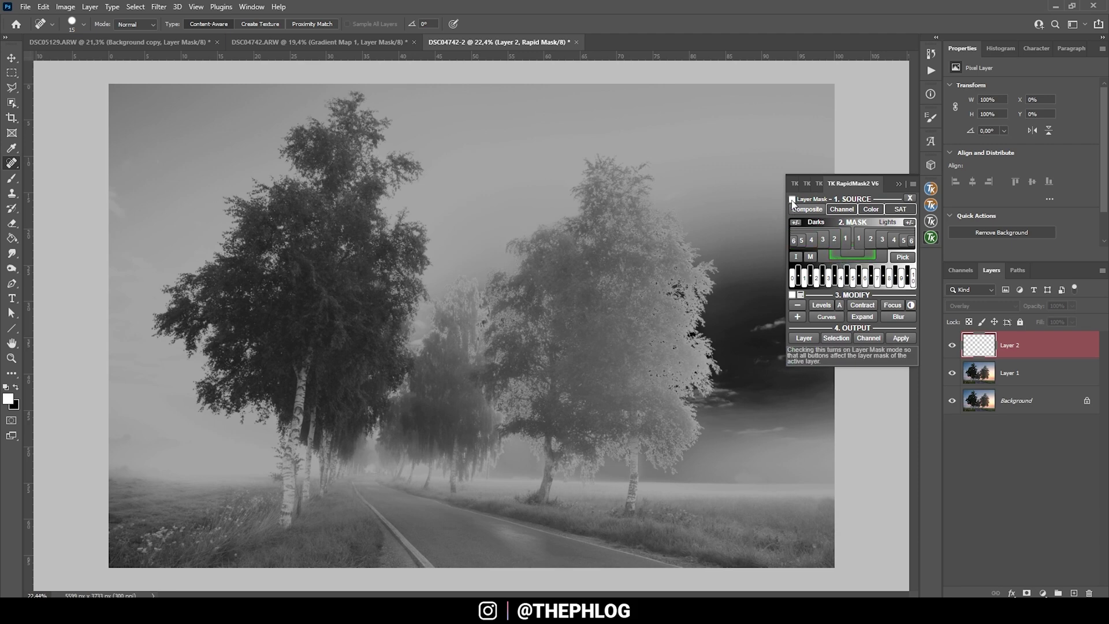
pyautogui.click(792, 199)
pyautogui.click(830, 275)
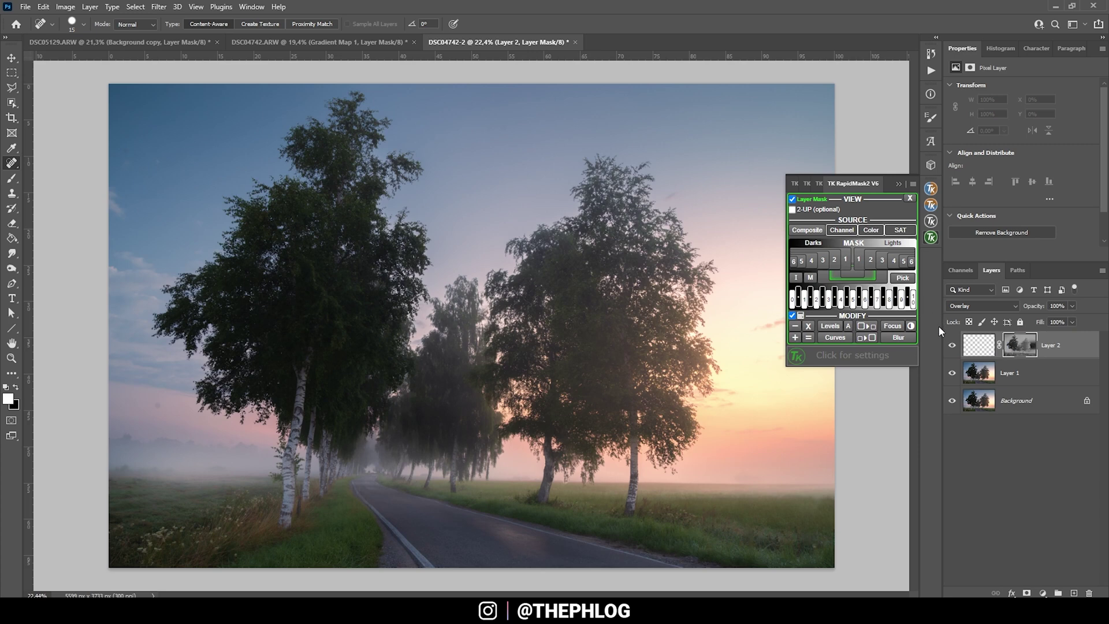
# Step: Target Layer 2's pixels and set the foreground colour to white for brushing
pyautogui.click(985, 348)
pyautogui.press('i')
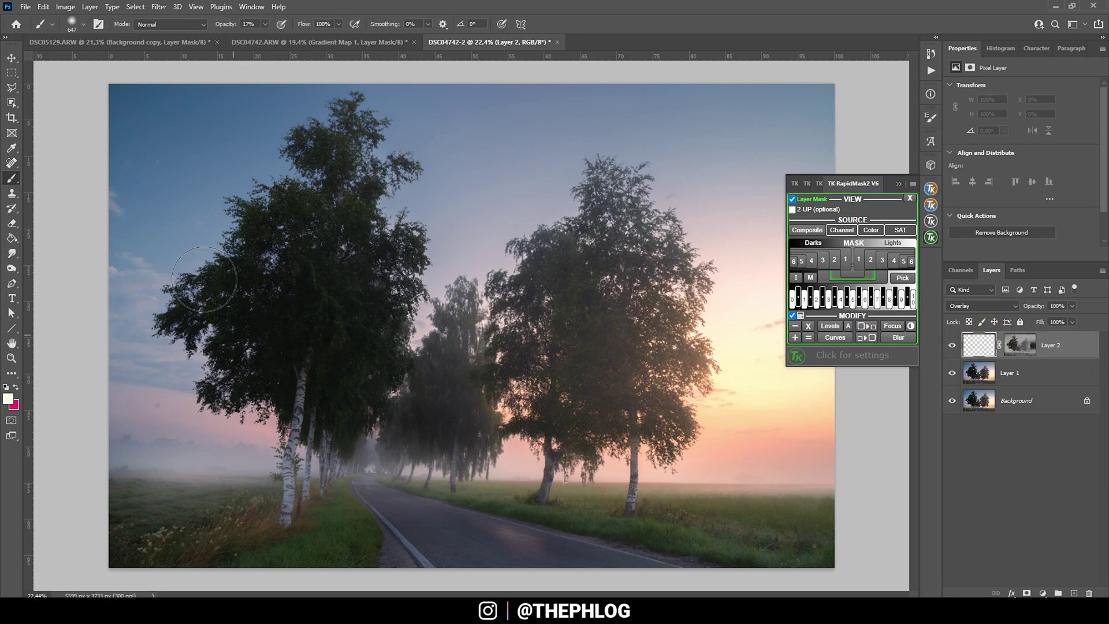
pyautogui.click(8, 398)
pyautogui.press('Return')
pyautogui.press('b')
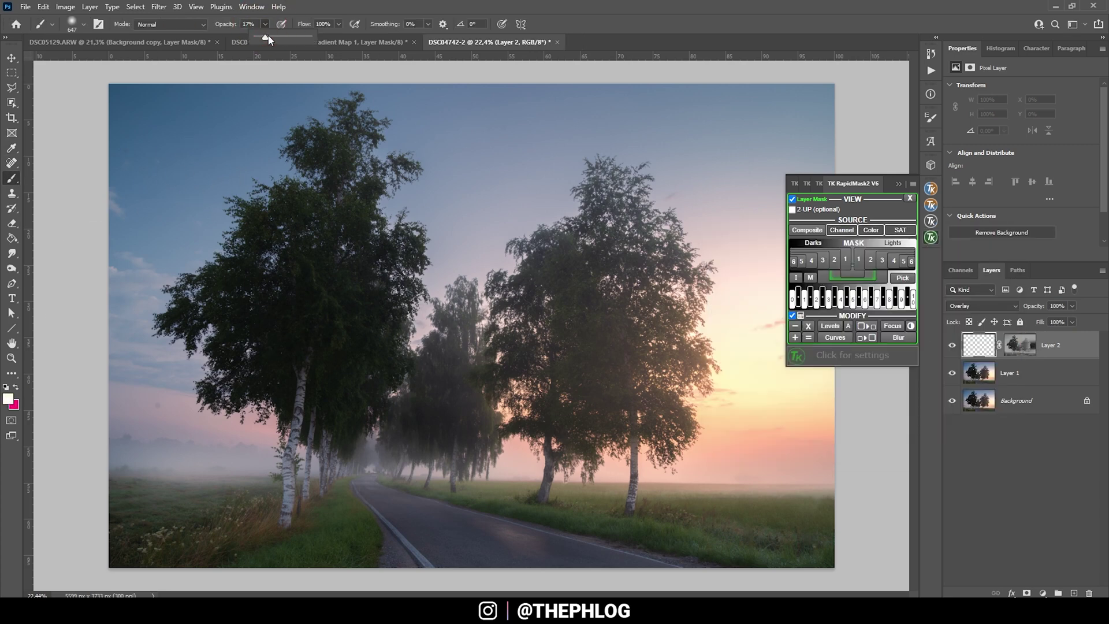
pyautogui.click(434, 487)
# Step: Paint white over the road and left field, compare Layer 2 on/off, and close RapidMask
pyautogui.moveTo(397, 498)
pyautogui.mouseDown()
pyautogui.moveTo(361, 511)
pyautogui.moveTo(457, 541)
pyautogui.moveTo(703, 541)
pyautogui.moveTo(568, 530)
pyautogui.moveTo(407, 542)
pyautogui.moveTo(377, 511)
pyautogui.moveTo(342, 515)
pyautogui.moveTo(291, 334)
pyautogui.moveTo(305, 306)
pyautogui.moveTo(572, 379)
pyautogui.moveTo(577, 340)
pyautogui.moveTo(647, 360)
pyautogui.moveTo(135, 531)
pyautogui.moveTo(381, 546)
pyautogui.mouseUp()
pyautogui.press(']')
pyautogui.press(']')
pyautogui.press(']')
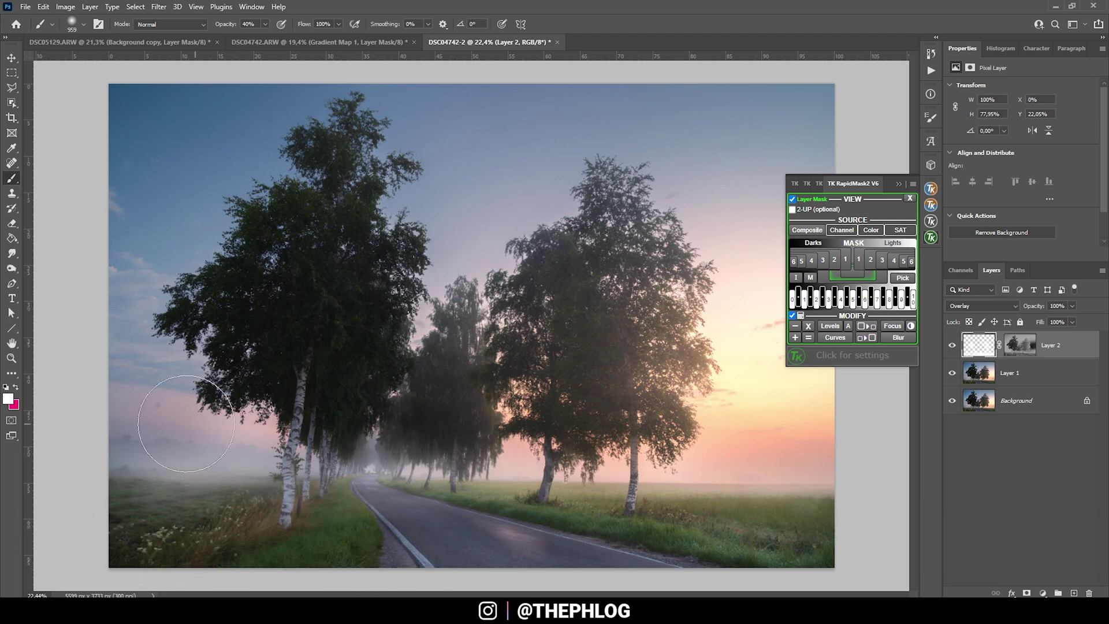
pyautogui.click(173, 415)
pyautogui.click(951, 345)
pyautogui.click(952, 344)
pyautogui.click(931, 189)
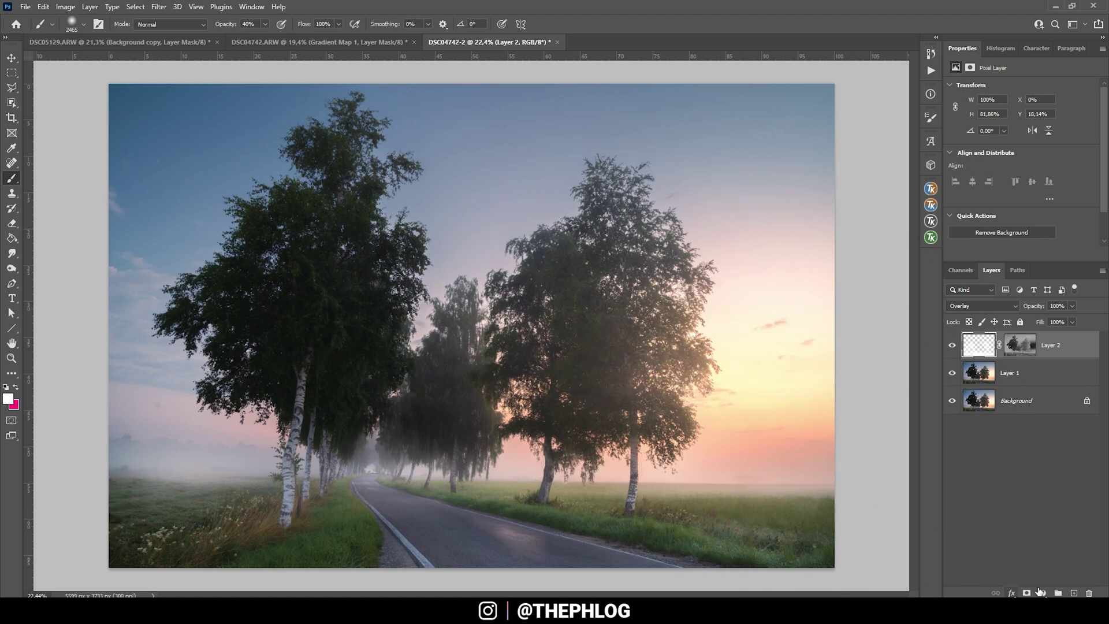
# Step: Add a new Layer 3 with Soft Light blend mode
pyautogui.click(1076, 593)
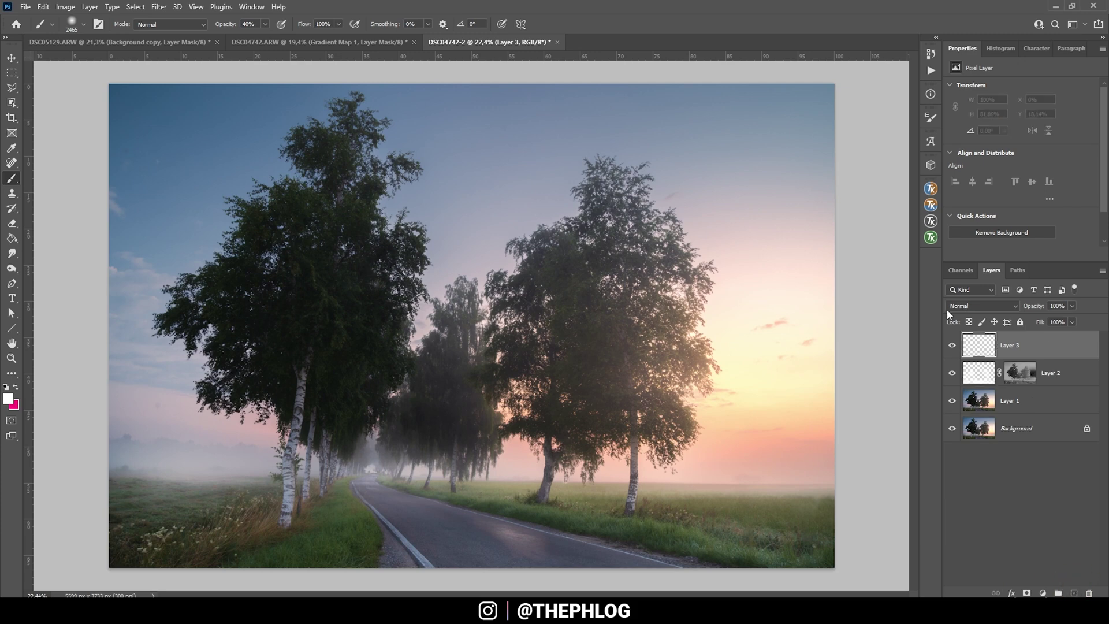
pyautogui.click(982, 307)
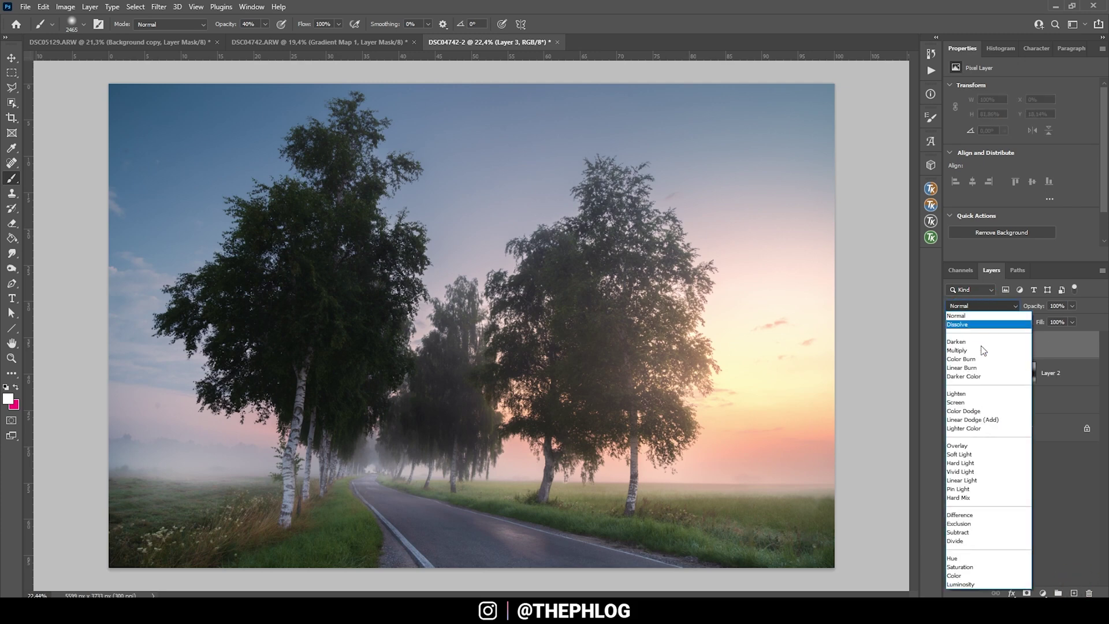
pyautogui.click(982, 455)
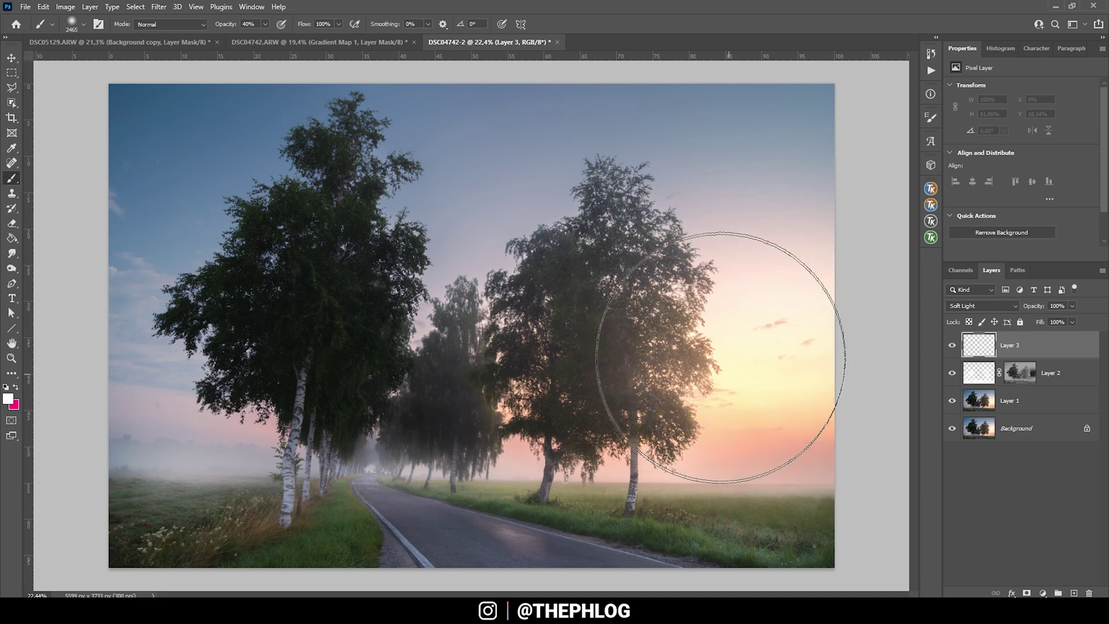
# Step: Sample the sun's warm colour and paint a 17% opacity glow around the sun and sky
pyautogui.keyDown('alt'); pyautogui.click(736, 317); pyautogui.keyUp('alt')
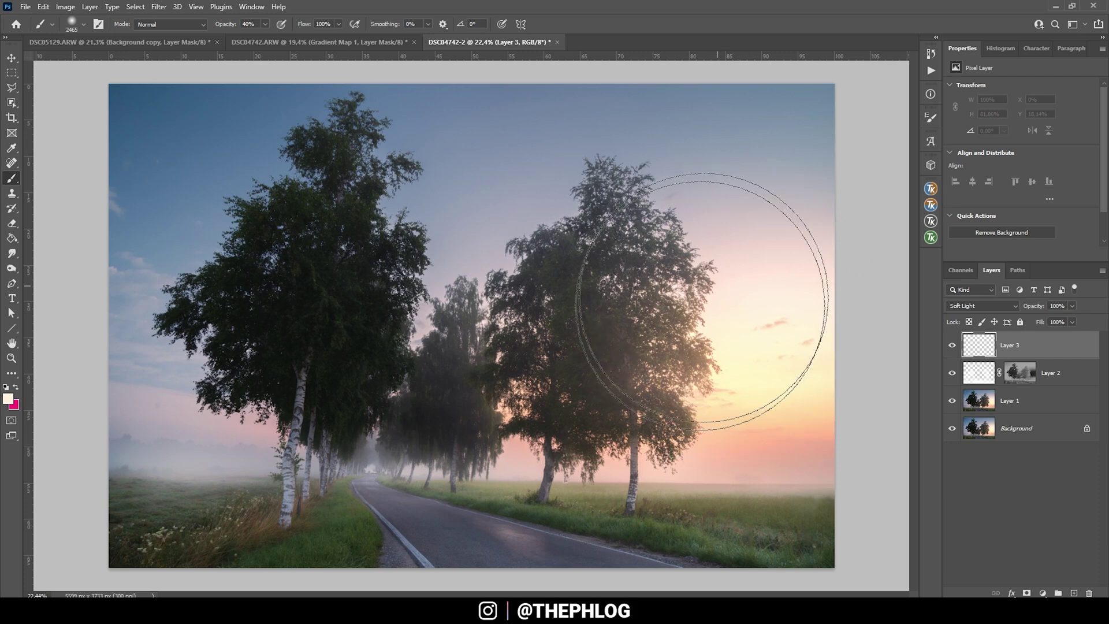
pyautogui.click(266, 25)
pyautogui.moveTo(264, 38)
pyautogui.mouseDown()
pyautogui.moveTo(253, 41)
pyautogui.moveTo(341, 7)
pyautogui.mouseUp()
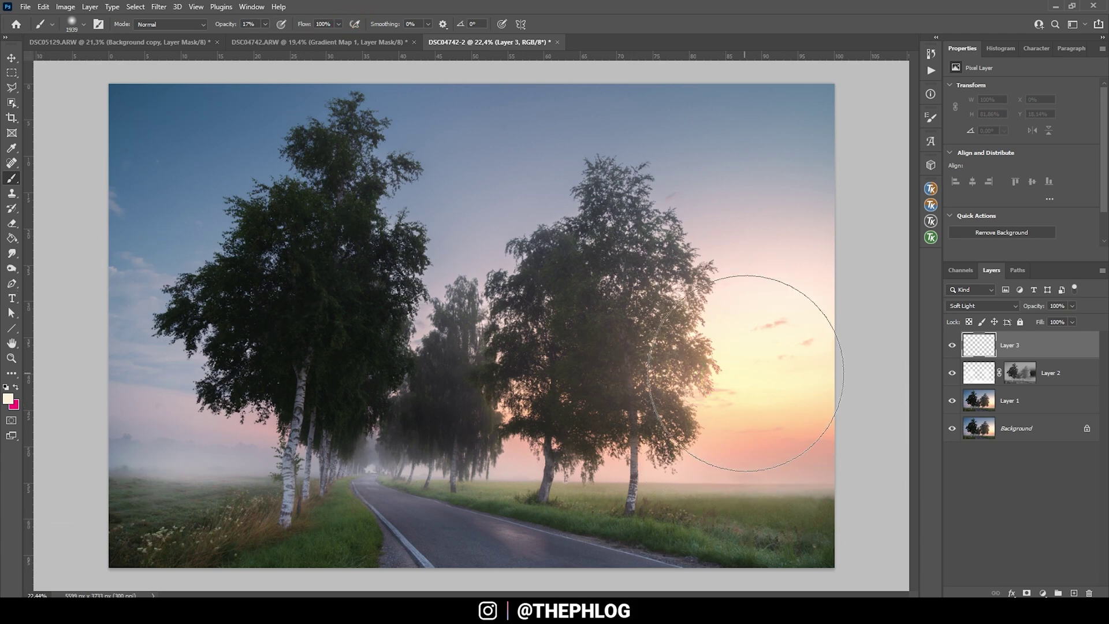
pyautogui.moveTo(751, 371); pyautogui.dragTo(705, 322)
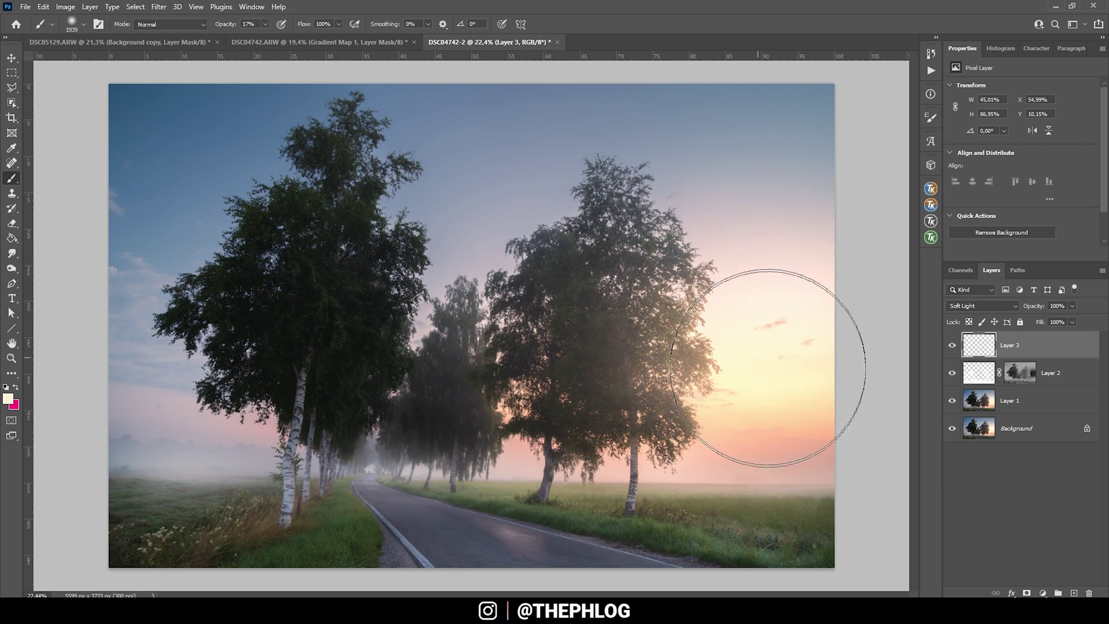
pyautogui.moveTo(780, 372)
pyautogui.mouseDown()
pyautogui.moveTo(795, 346)
pyautogui.moveTo(788, 380)
pyautogui.moveTo(680, 459)
pyautogui.mouseUp()
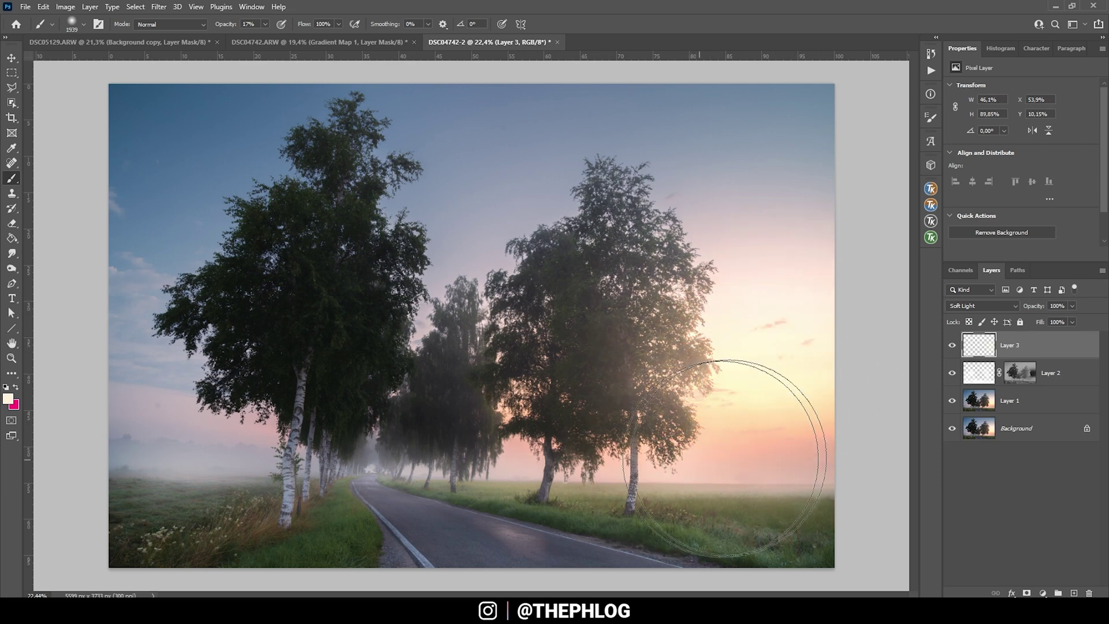
pyautogui.moveTo(594, 461); pyautogui.dragTo(613, 452)
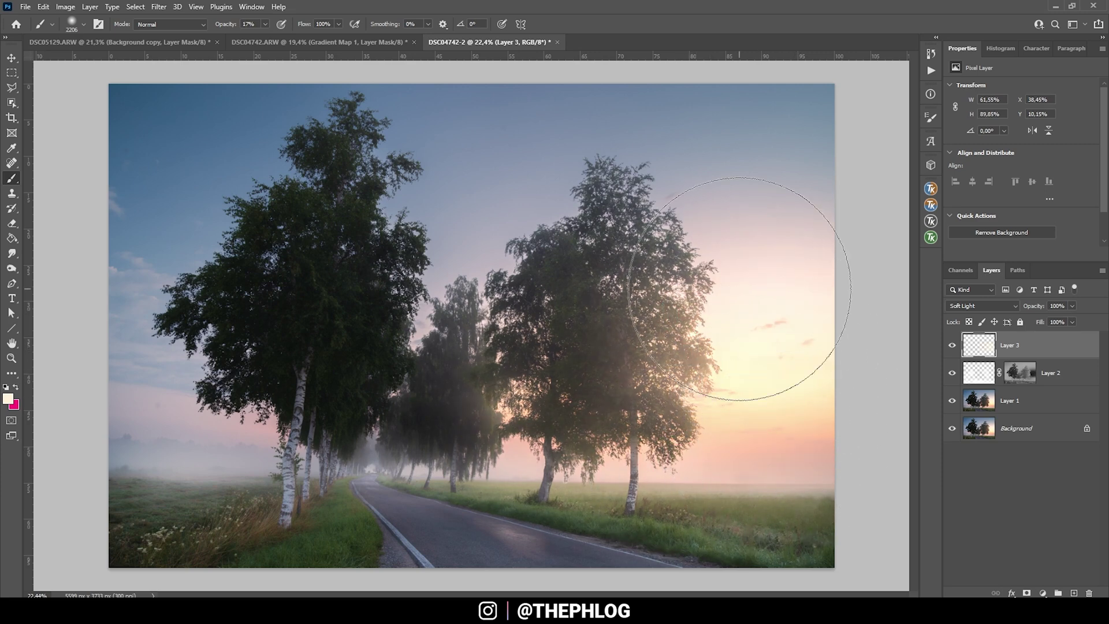
pyautogui.moveTo(767, 285); pyautogui.dragTo(586, 297)
# Step: Compare the glow layer on and off, then merge all four layers into Background
pyautogui.click(951, 348)
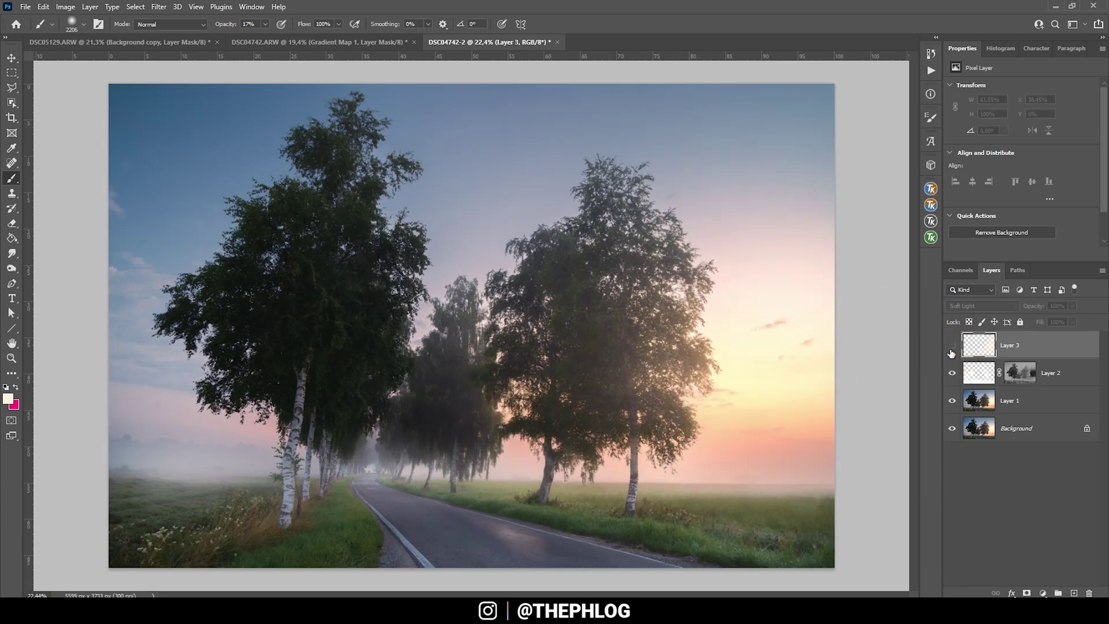
pyautogui.click(952, 349)
pyautogui.click(952, 346)
pyautogui.click(951, 347)
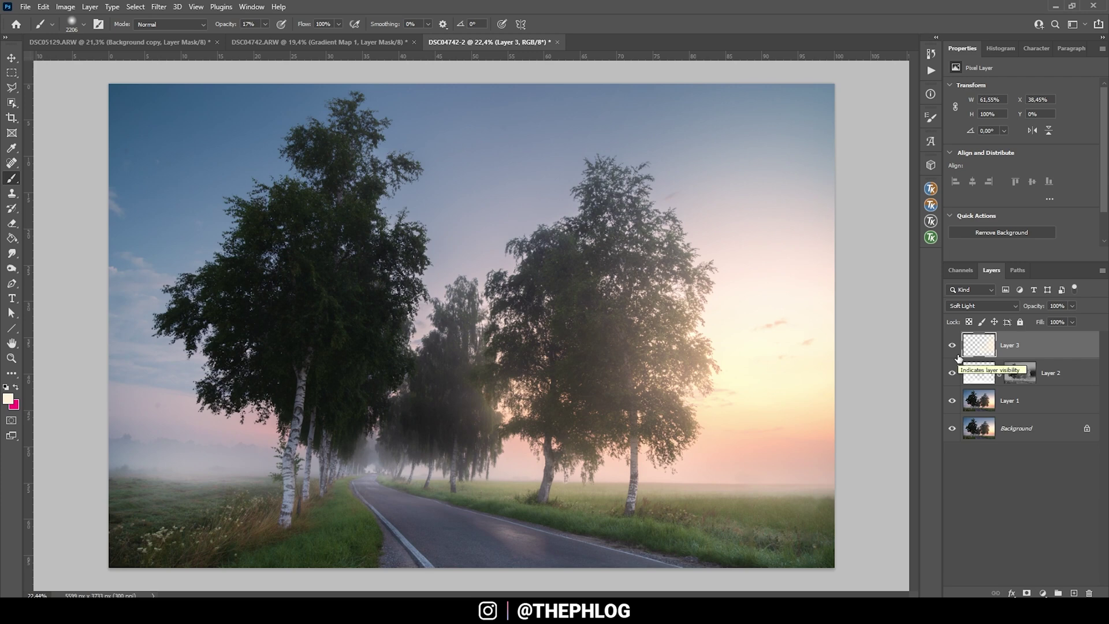
pyautogui.keyDown('shift'); pyautogui.click(1015, 438); pyautogui.keyUp('shift')
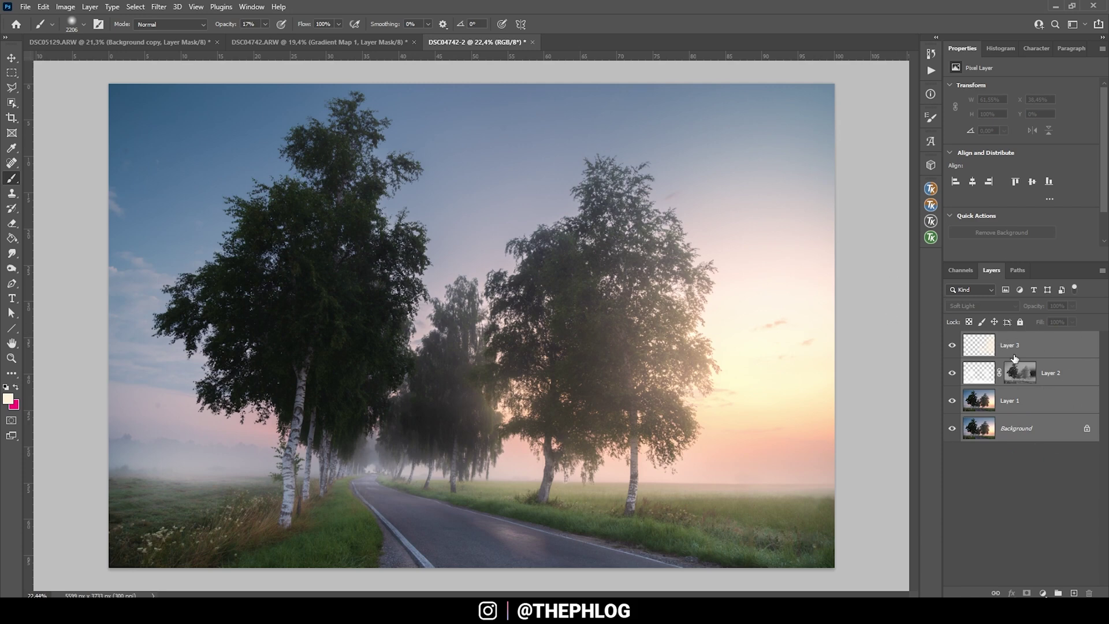
pyautogui.hotkey('ctrl', 'e')
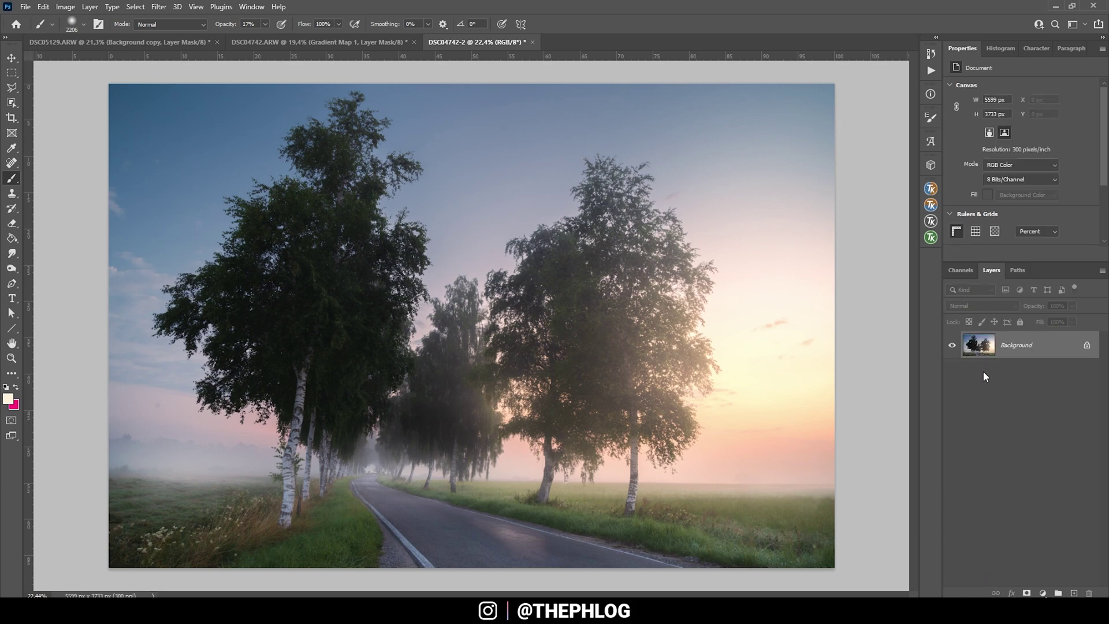
# Step: Launch Color Efex Pro 4 from Filter > Nik Collection
pyautogui.click(159, 6)
pyautogui.moveTo(220, 270)
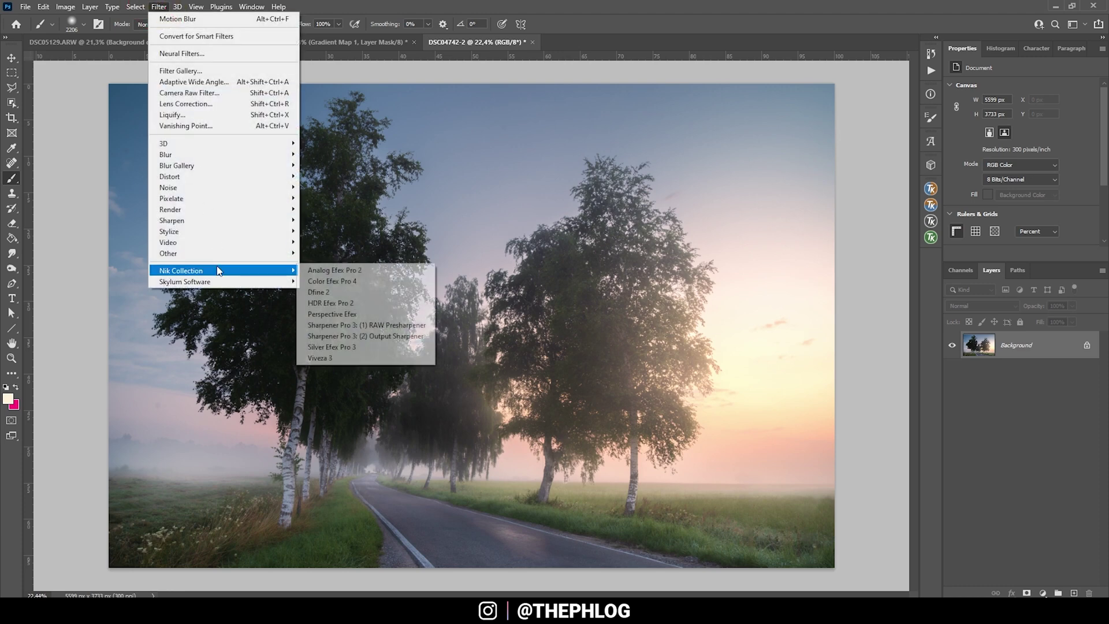
pyautogui.click(381, 287)
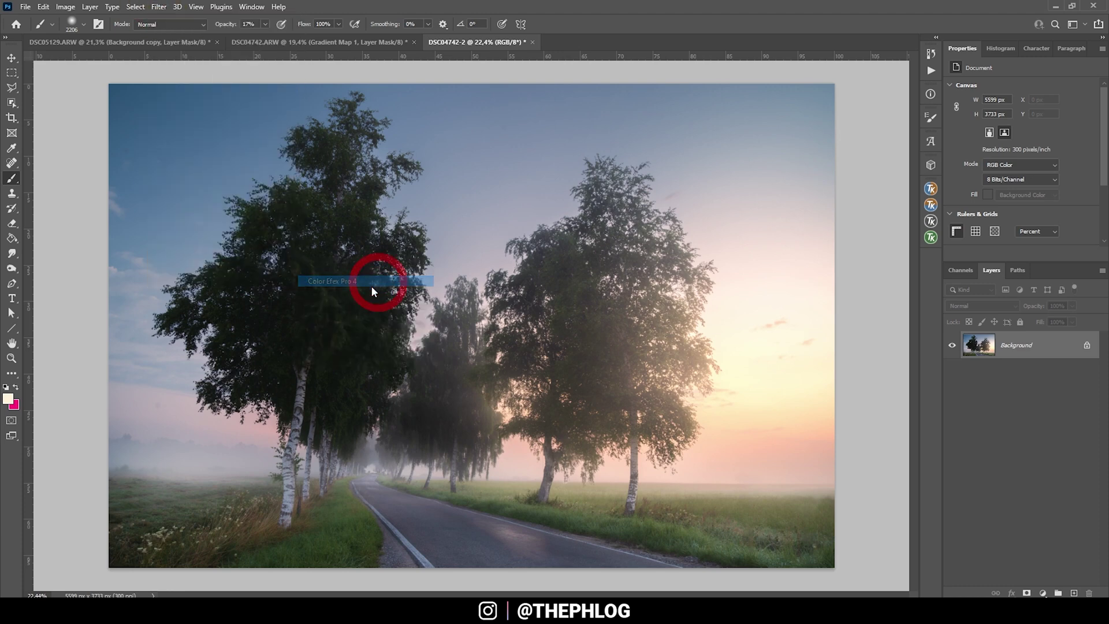
# Step: Enable Brilliance/Warmth with Warmth 9% and Saturation 17%
pyautogui.click(863, 129)
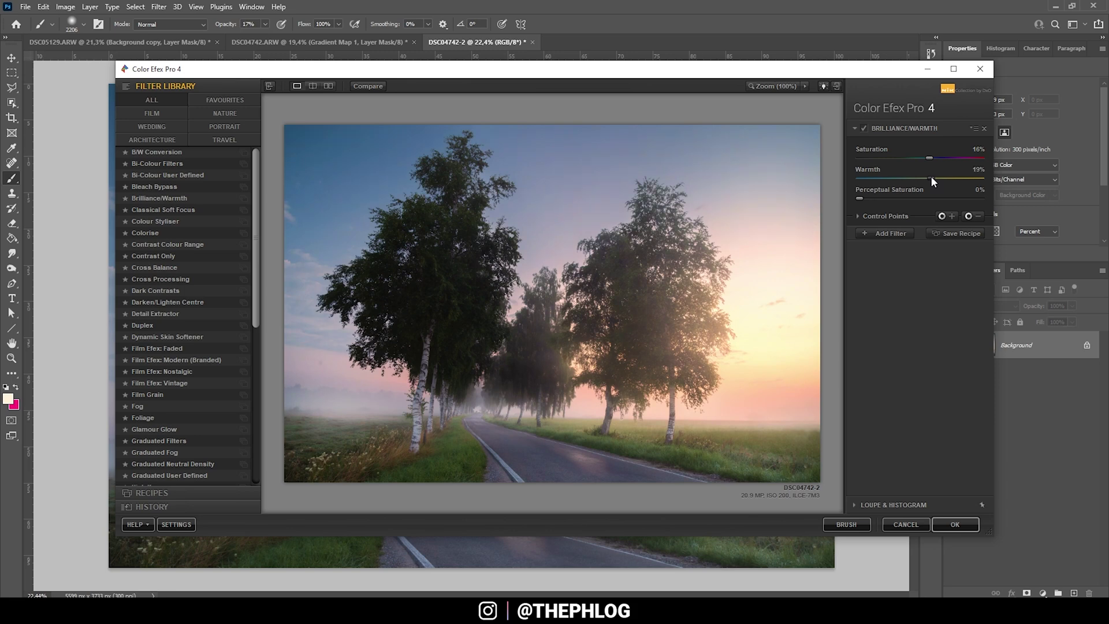
pyautogui.moveTo(923, 176); pyautogui.dragTo(927, 177)
pyautogui.moveTo(923, 157); pyautogui.dragTo(930, 157)
# Step: Try Polarisation and Glamour Glow, remove them, and apply the result to Photoshop
pyautogui.click(877, 234)
pyautogui.scroll(-5, 183, 356)
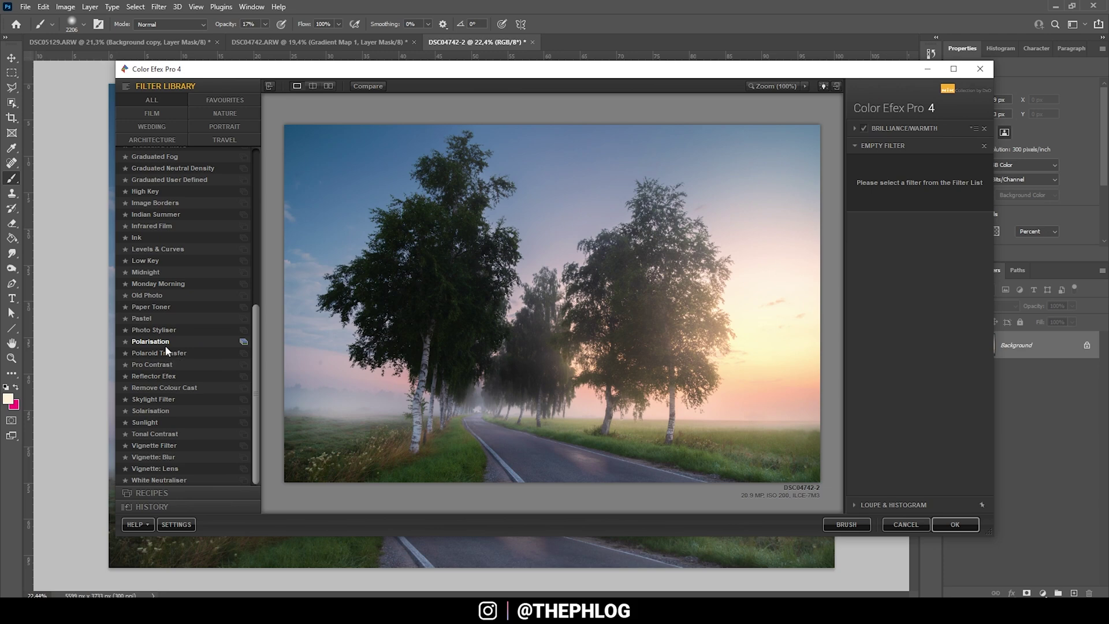
pyautogui.click(164, 344)
pyautogui.moveTo(870, 195); pyautogui.dragTo(841, 202)
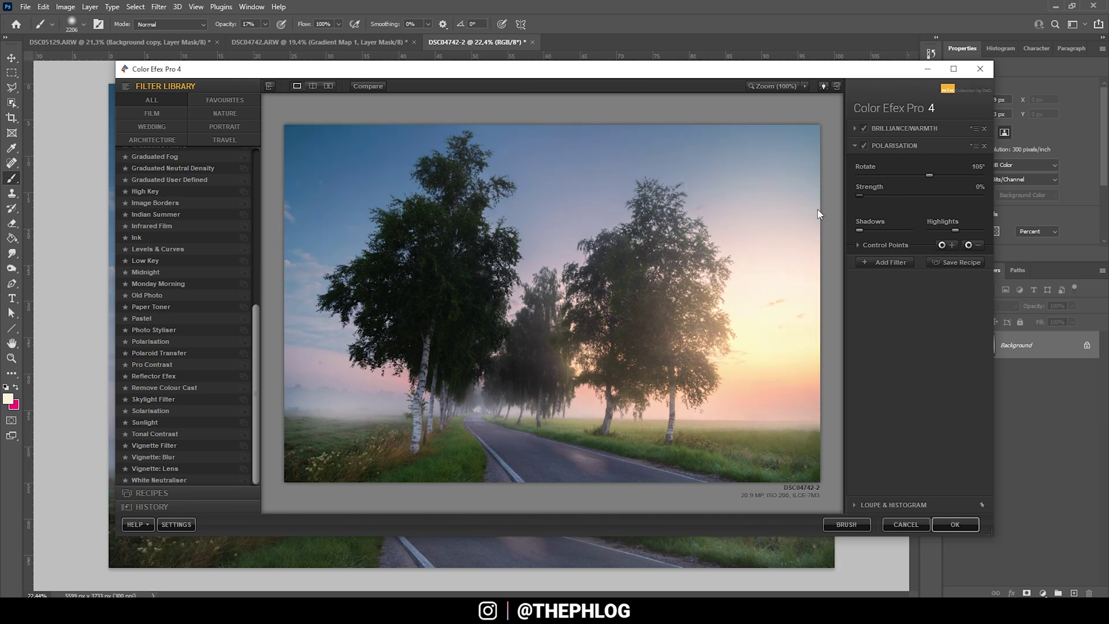
pyautogui.scroll(4, 256, 324)
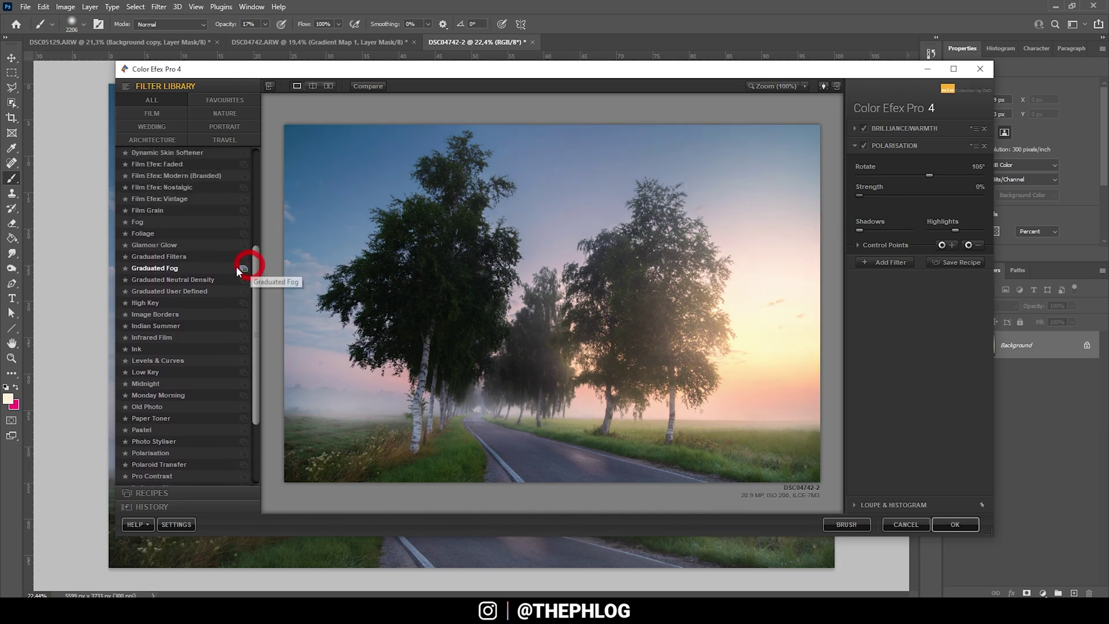
pyautogui.click(161, 248)
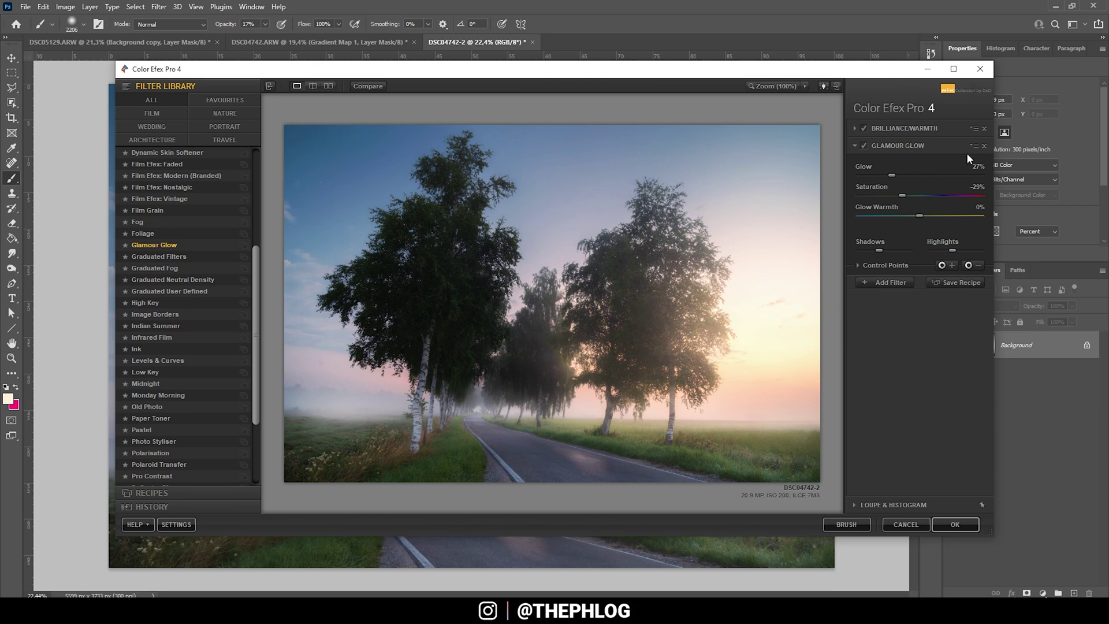
pyautogui.click(984, 146)
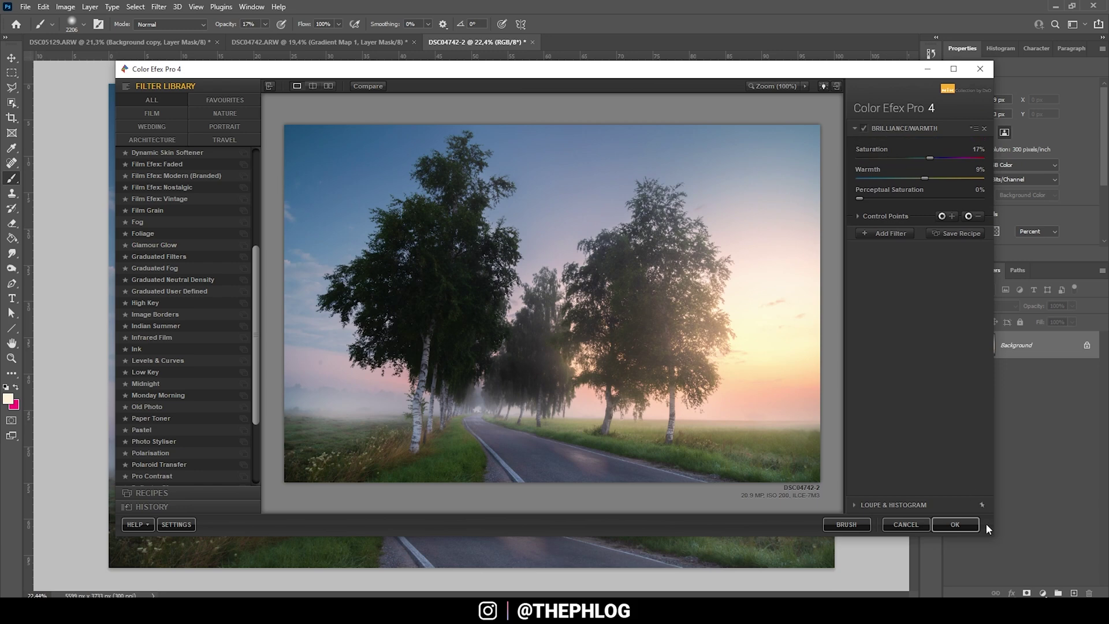
pyautogui.click(950, 523)
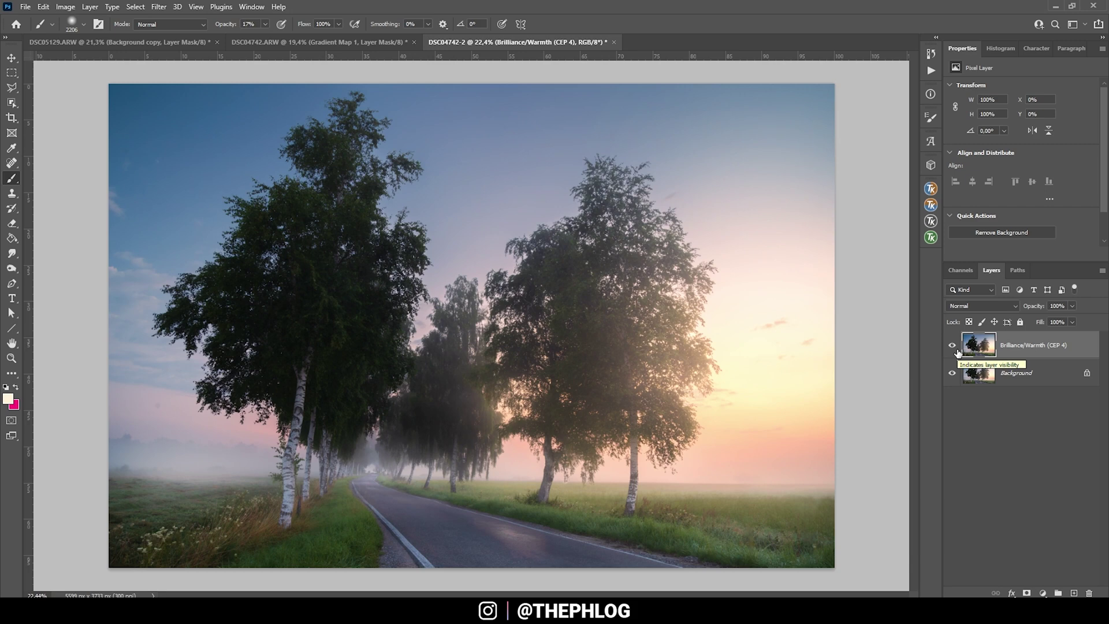
# Step: Switch to the Spot Healing Brush with J for touch-ups
pyautogui.press('j')
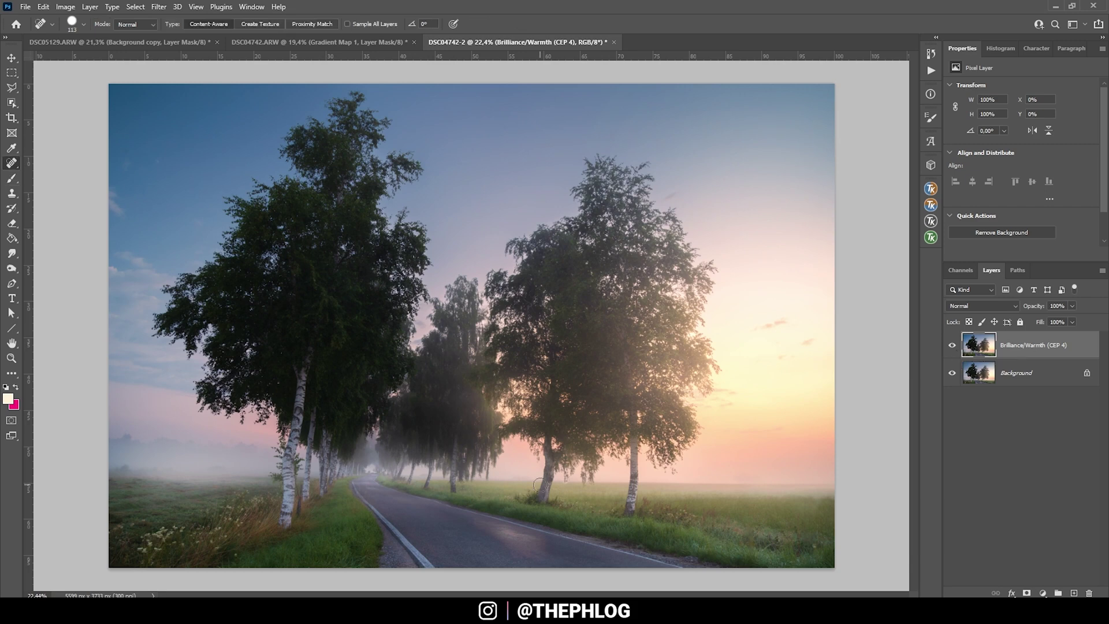